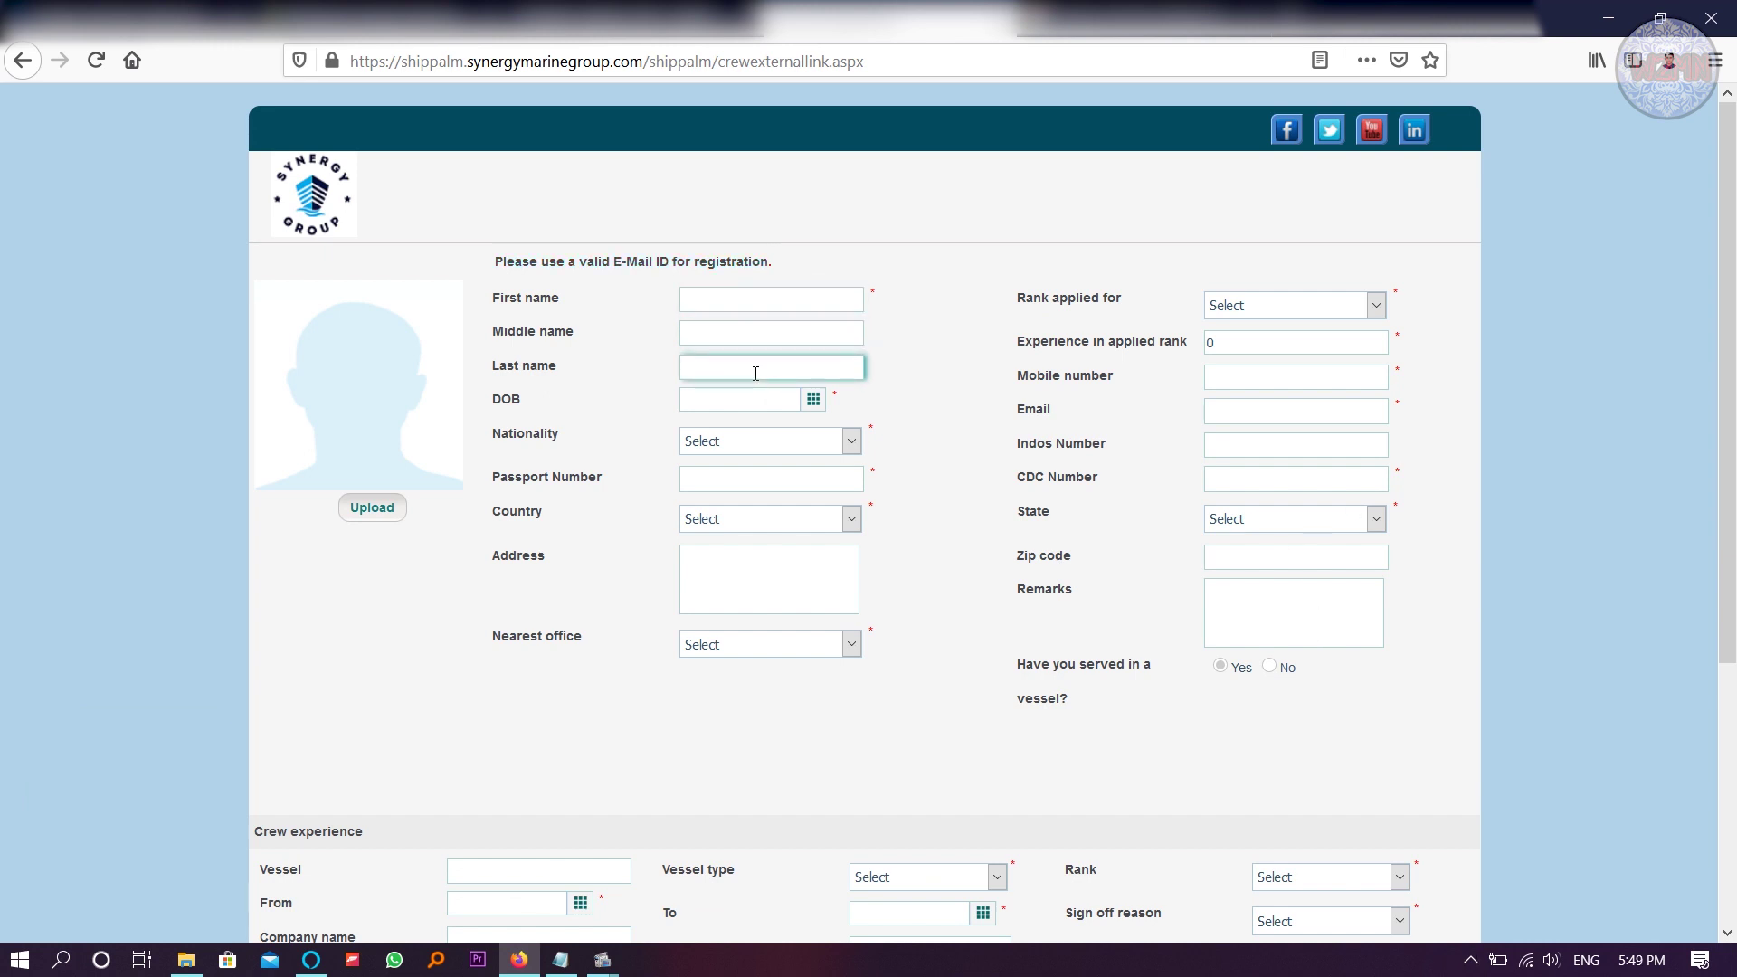
{"action": "left_click", "coordinate": [819, 407]}
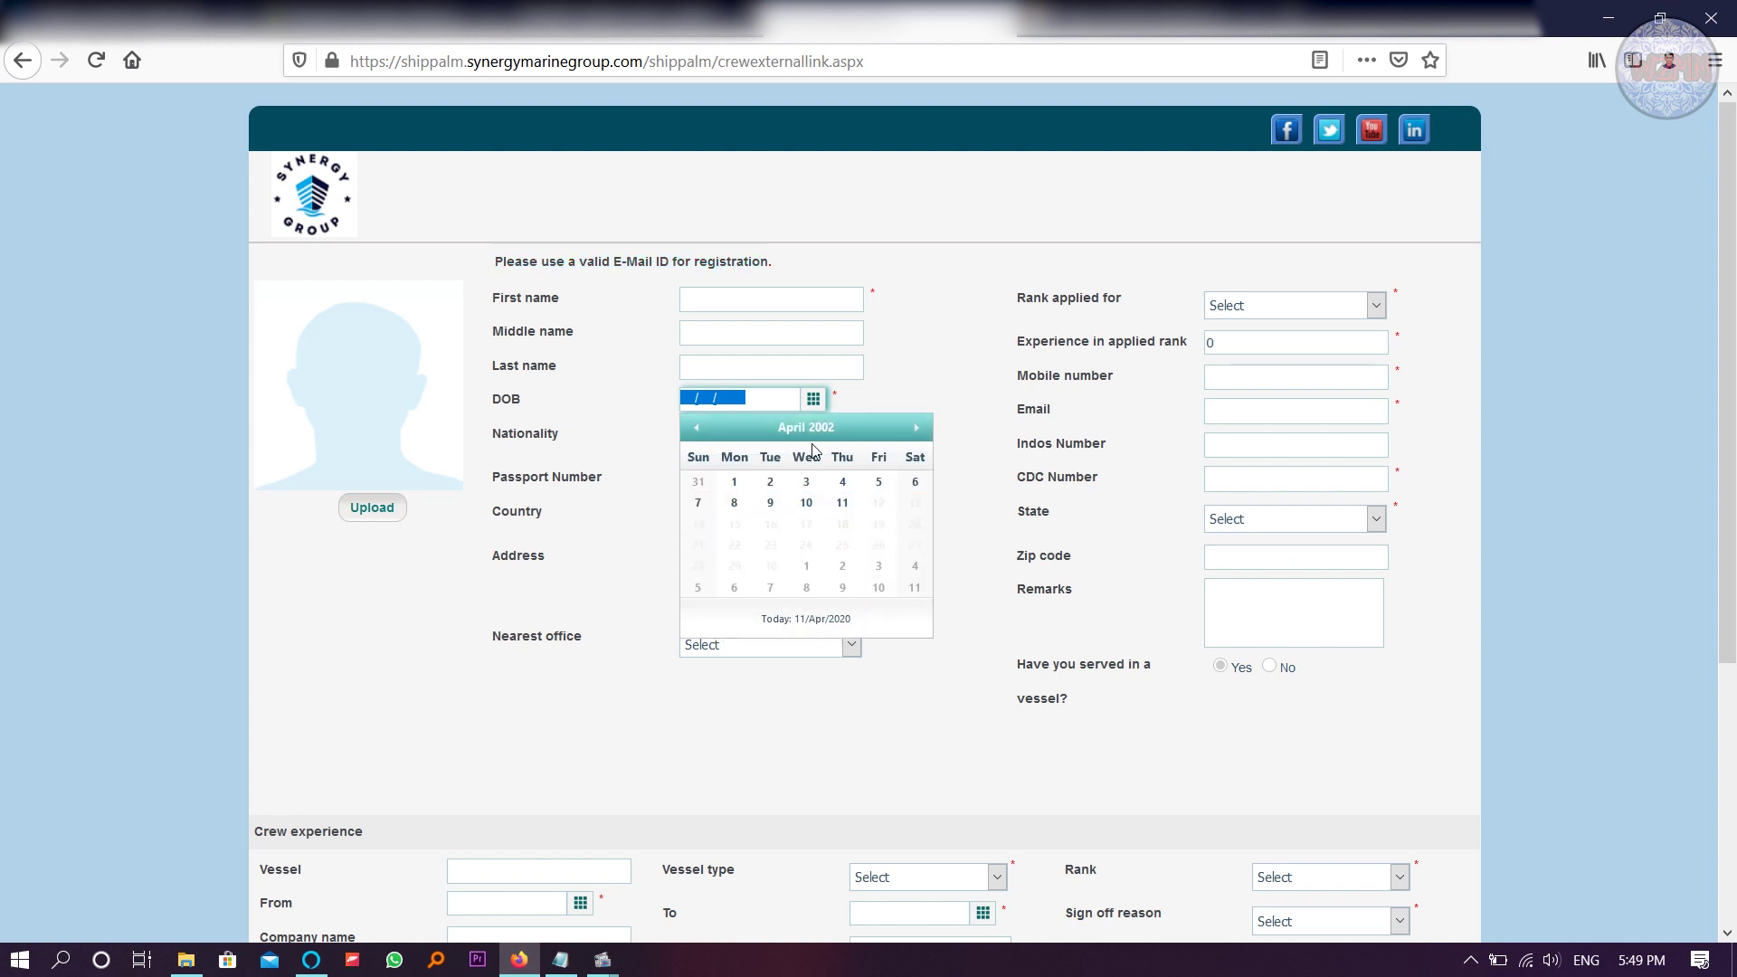
Step: Close the date-of-birth calendar and browse the Nationality list without choosing one
{"action": "left_click", "coordinate": [984, 377]}
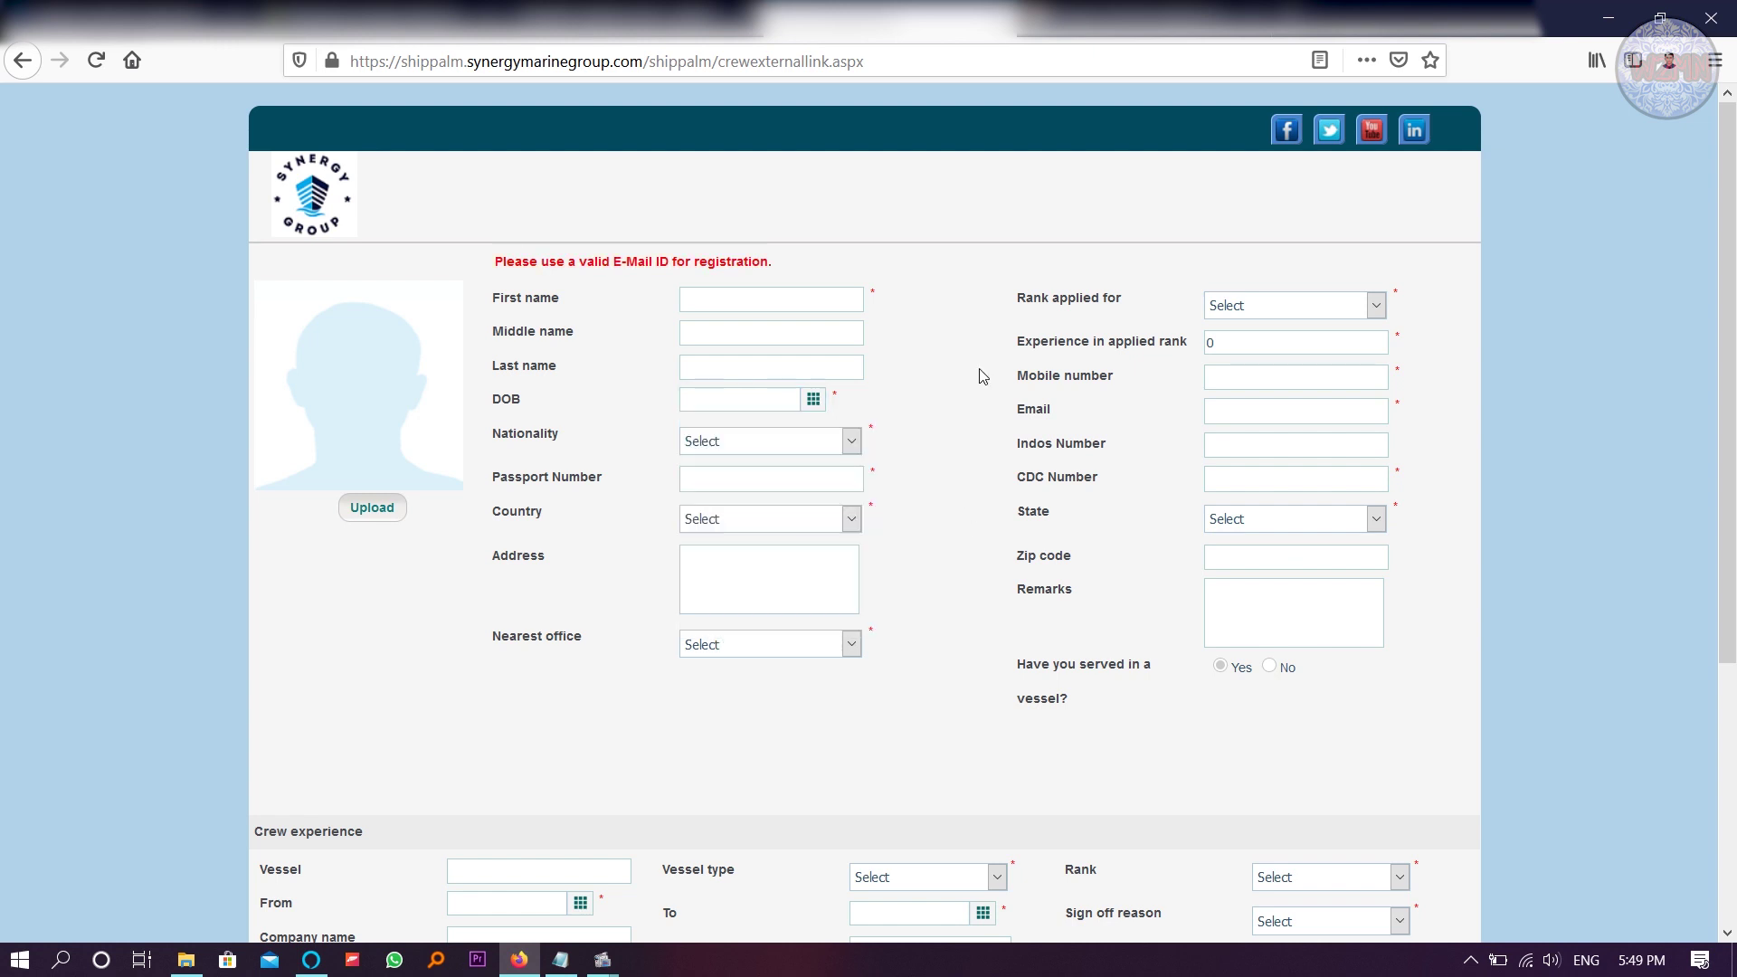
{"action": "left_click", "coordinate": [831, 450]}
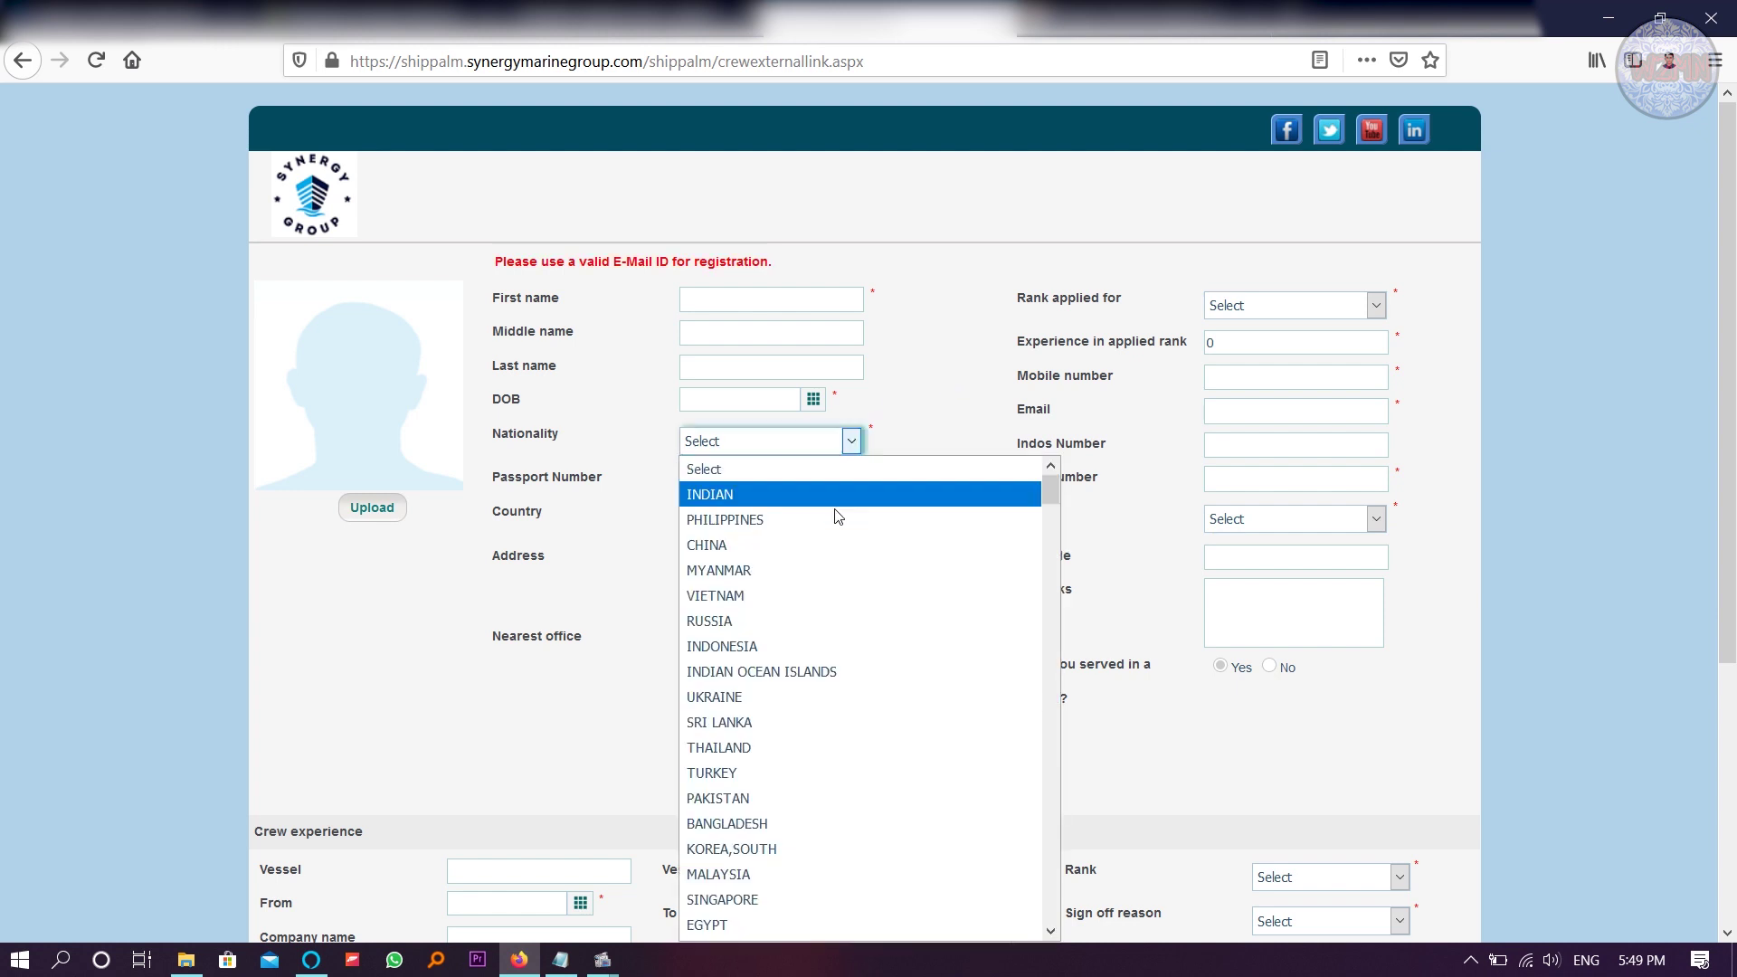
{"action": "left_click", "coordinate": [962, 340]}
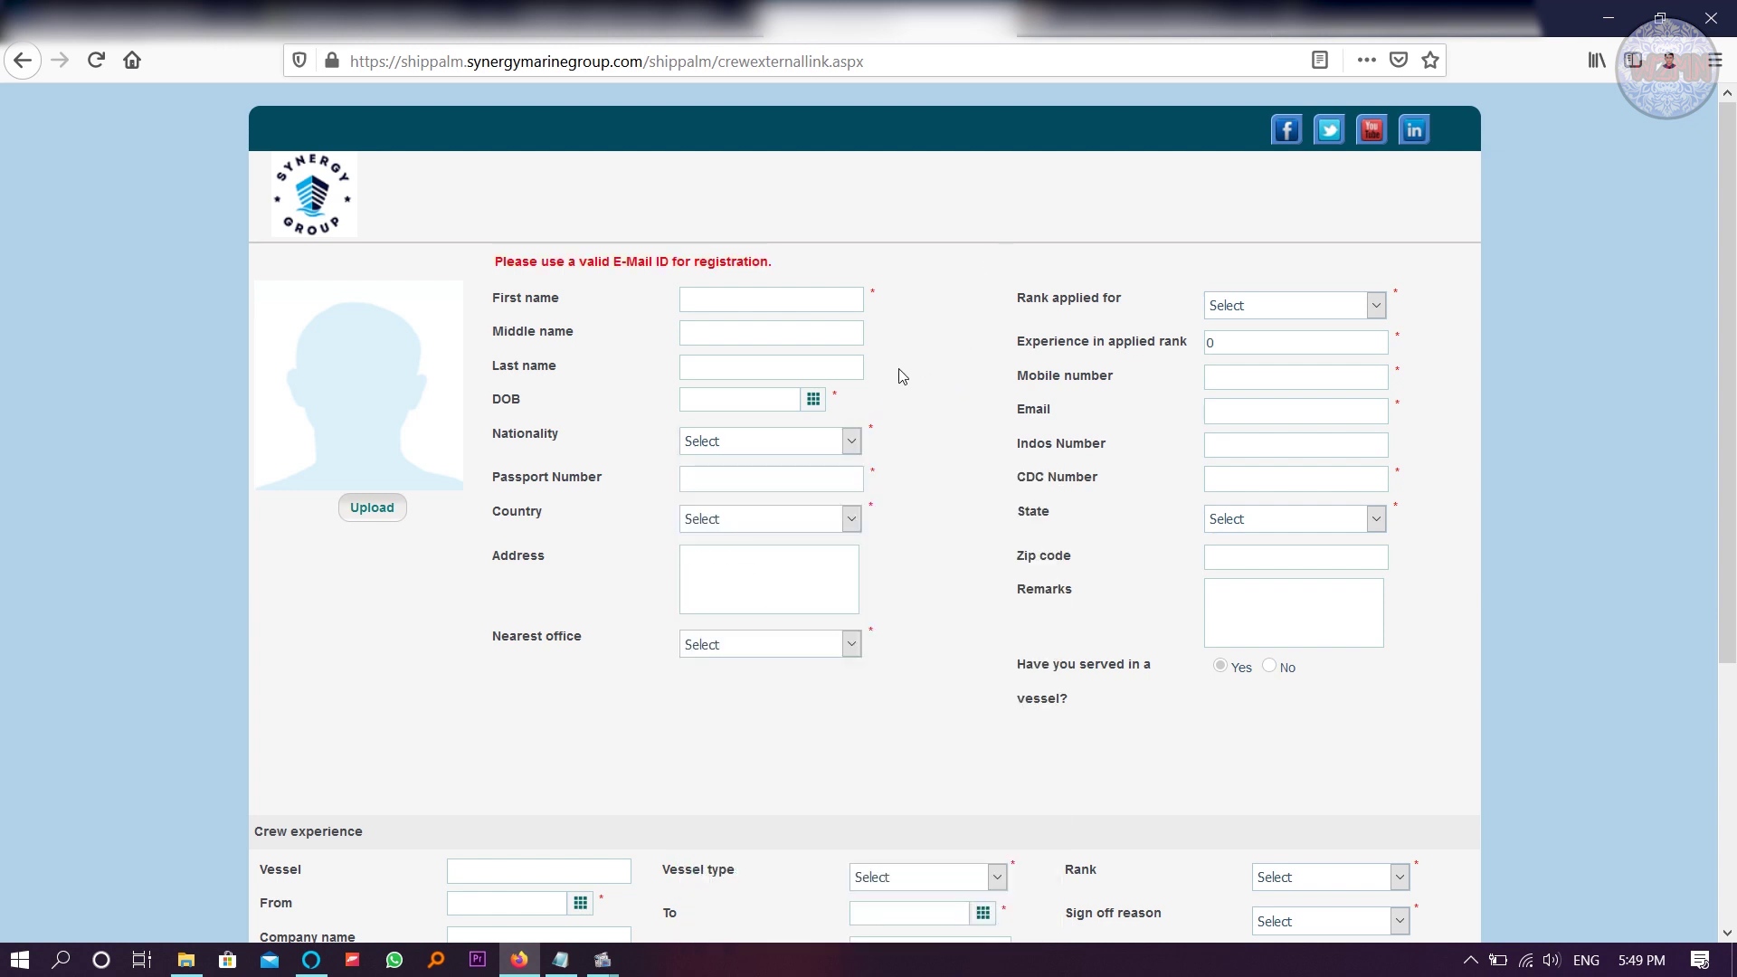
{"action": "left_click", "coordinate": [825, 441]}
{"action": "scroll", "coordinate": [760, 624], "scroll_direction": "down", "scroll_amount": 5}
{"action": "scroll", "coordinate": [763, 652], "scroll_direction": "down", "scroll_amount": 5}
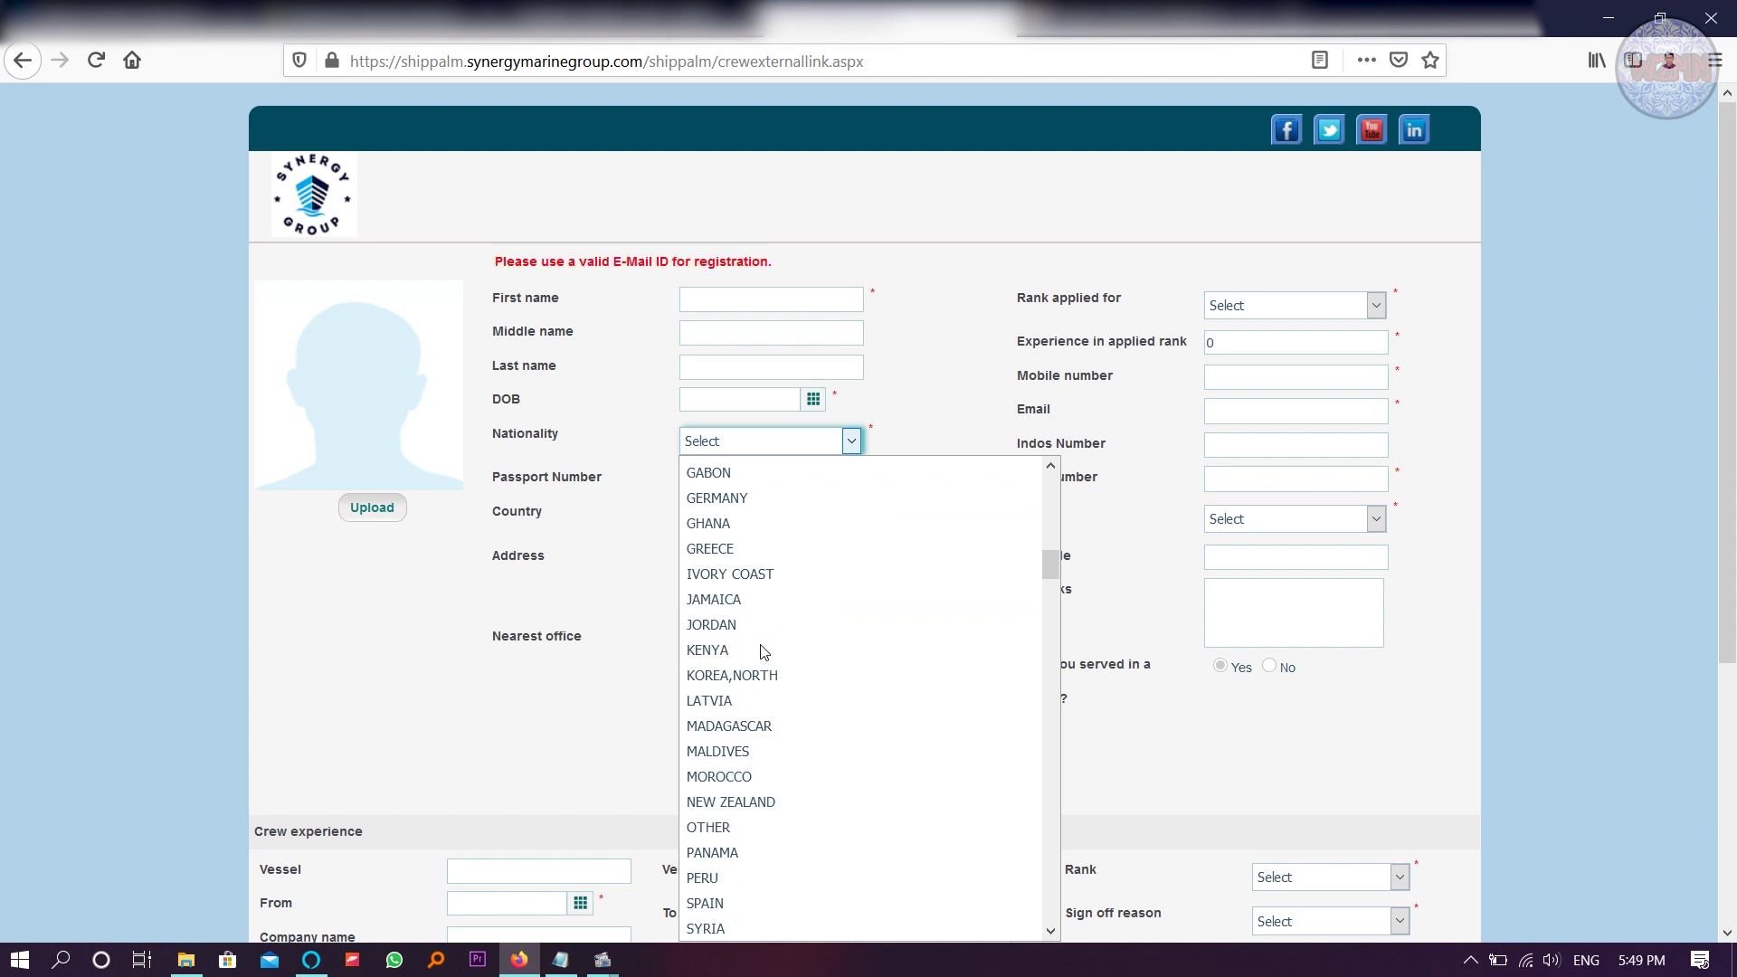
{"action": "scroll", "coordinate": [763, 651], "scroll_direction": "up", "scroll_amount": 10}
{"action": "scroll", "coordinate": [762, 651], "scroll_direction": "down", "scroll_amount": 5}
{"action": "scroll", "coordinate": [763, 651], "scroll_direction": "down", "scroll_amount": 5}
{"action": "left_click", "coordinate": [437, 674]}
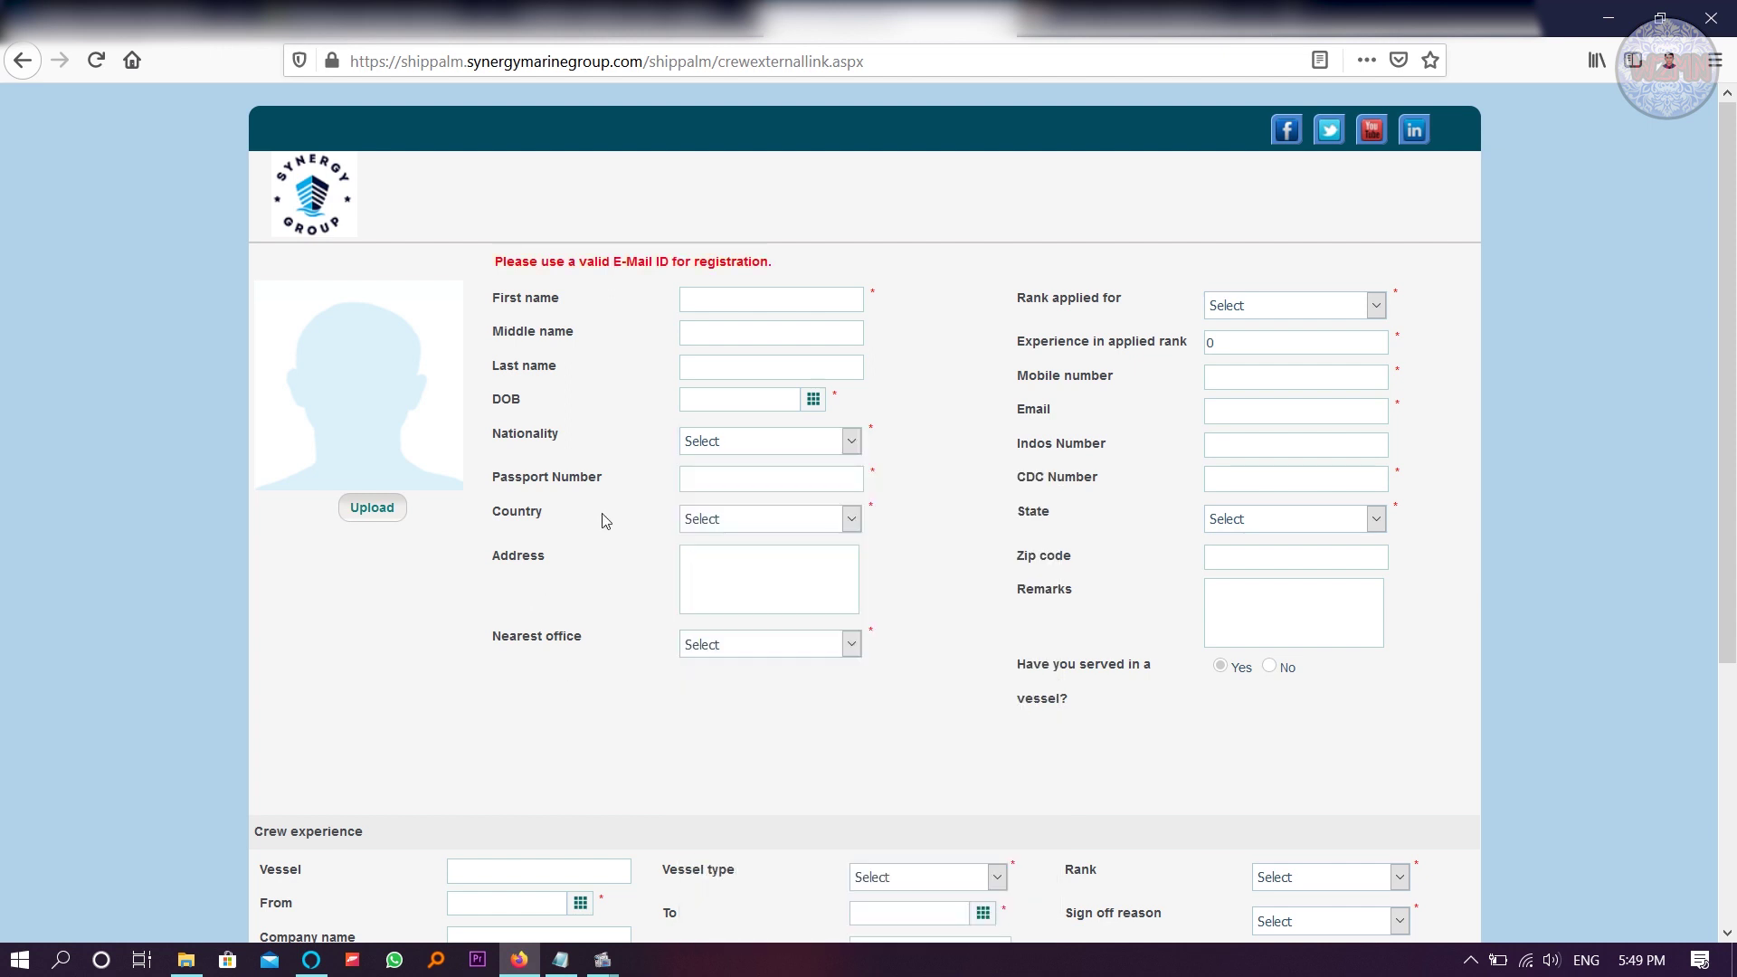
Step: Look through the Country and Nearest office lists unselected, then bring up the photo upload window
{"action": "left_click", "coordinate": [706, 521]}
{"action": "left_click", "coordinate": [636, 642]}
{"action": "left_click", "coordinate": [751, 648]}
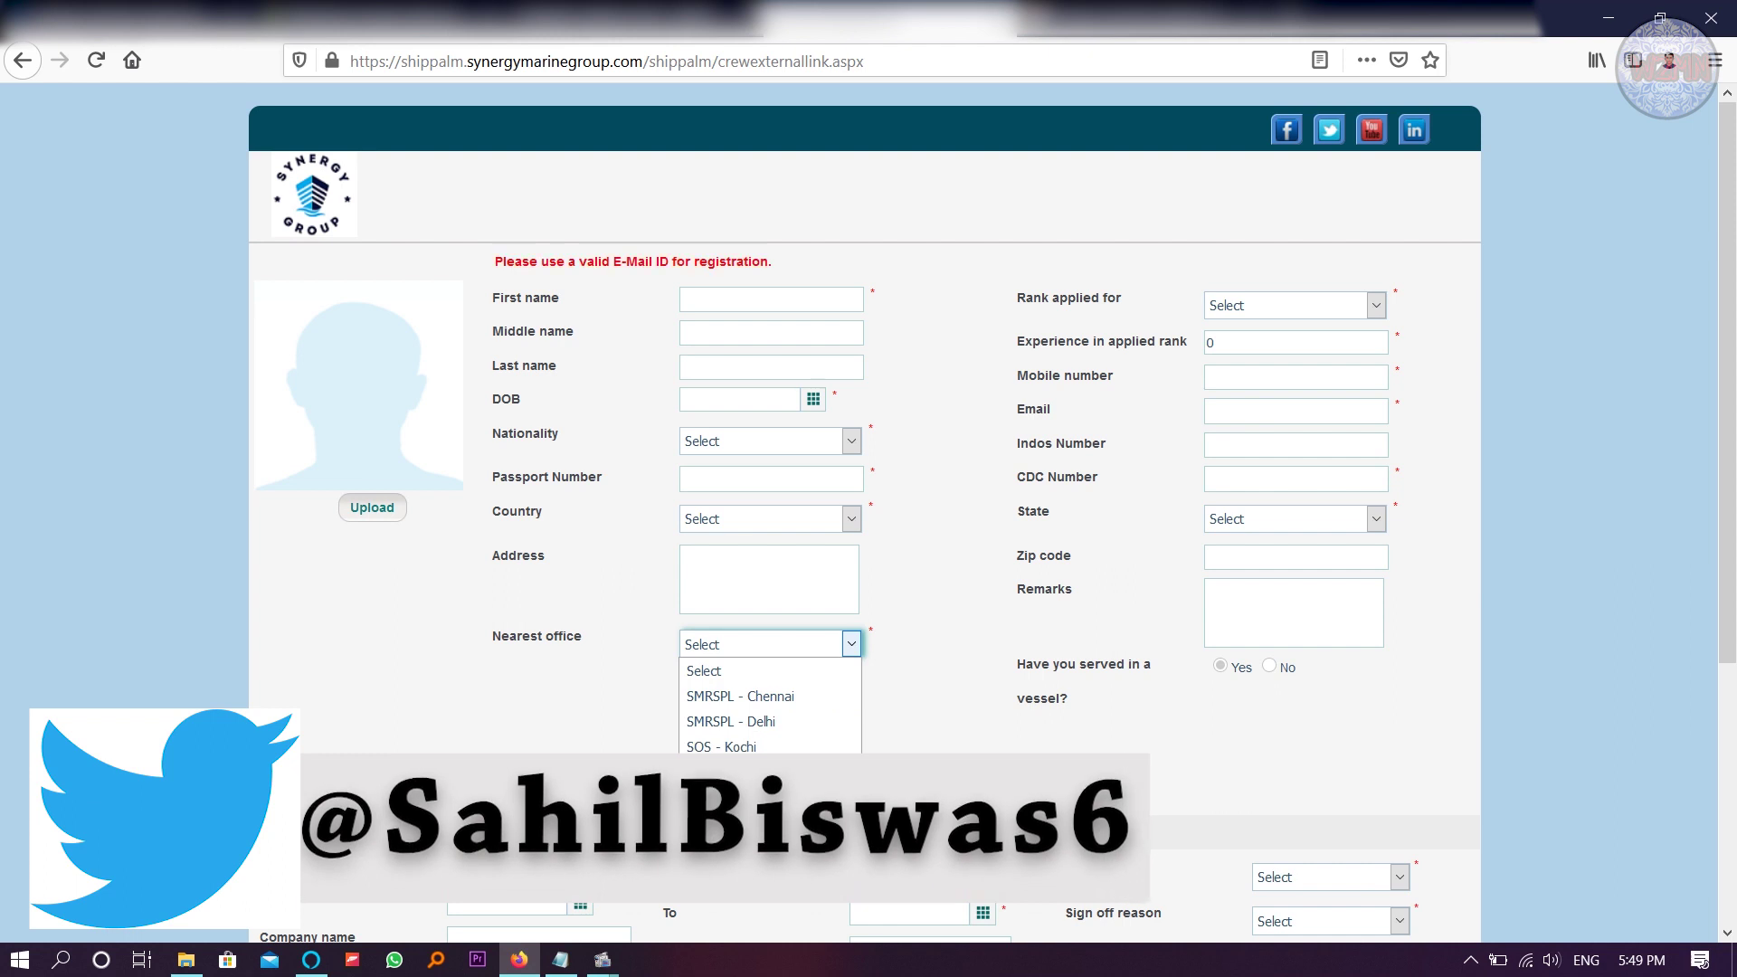
{"action": "left_click", "coordinate": [594, 740]}
{"action": "left_click", "coordinate": [376, 511]}
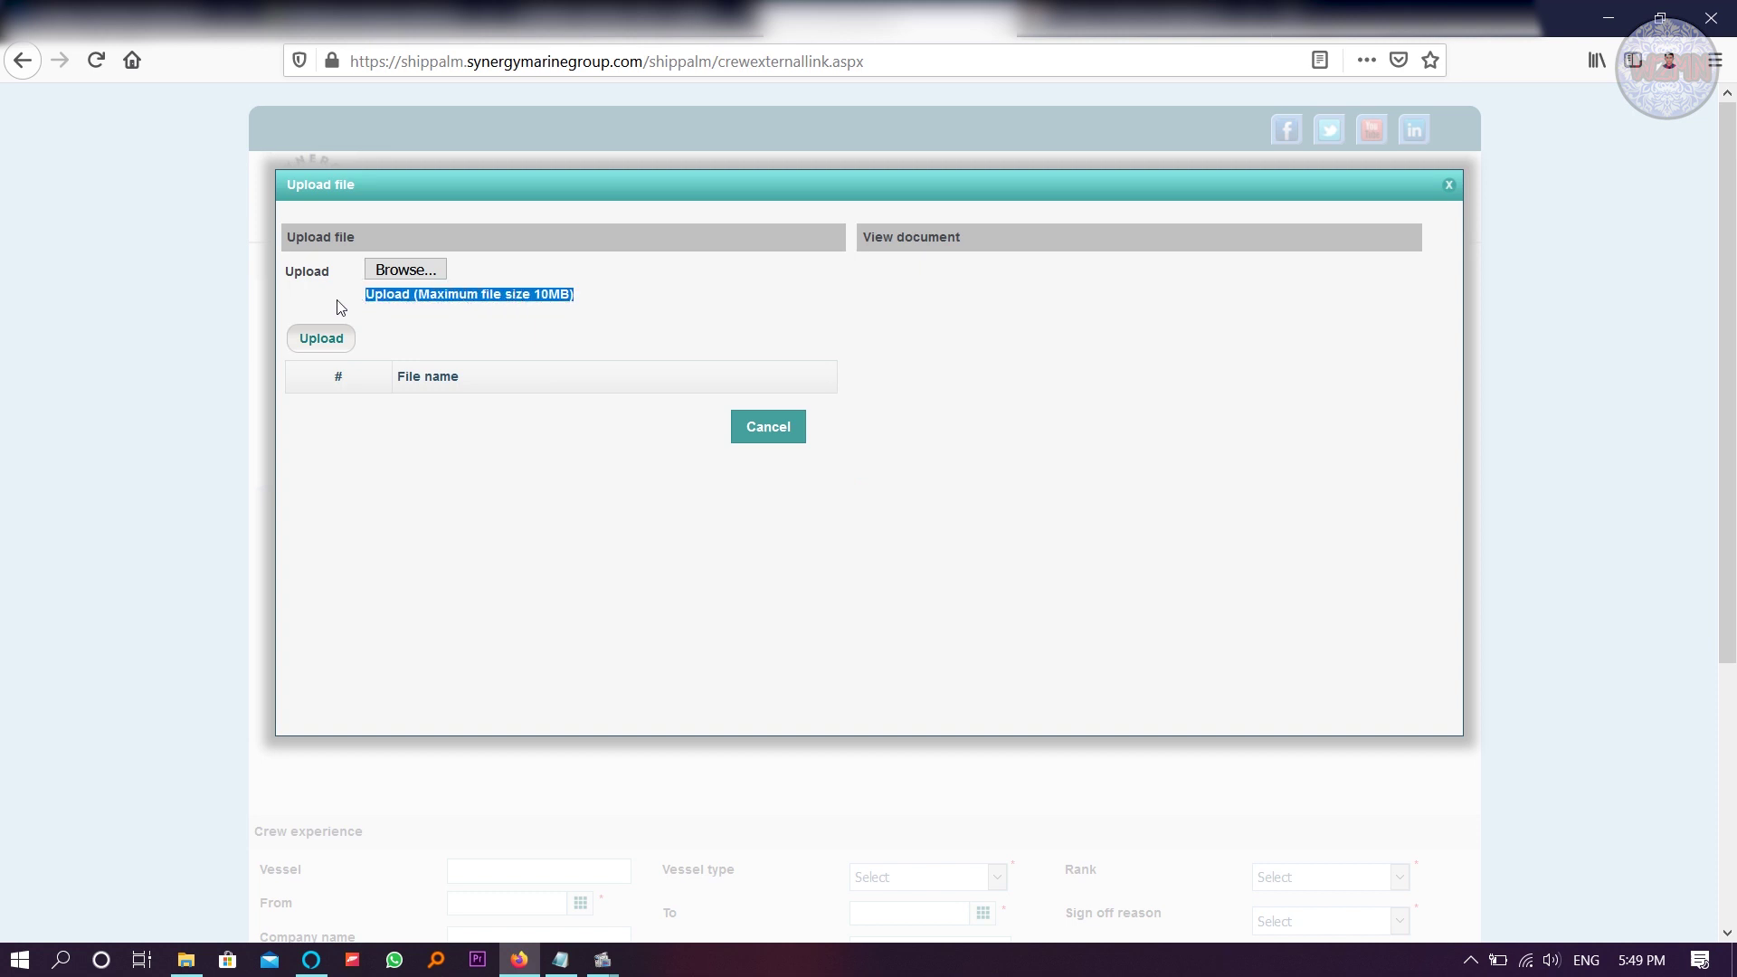
Step: Dismiss the Upload file window with its X, back to the blank registration form
{"action": "left_click", "coordinate": [1448, 186]}
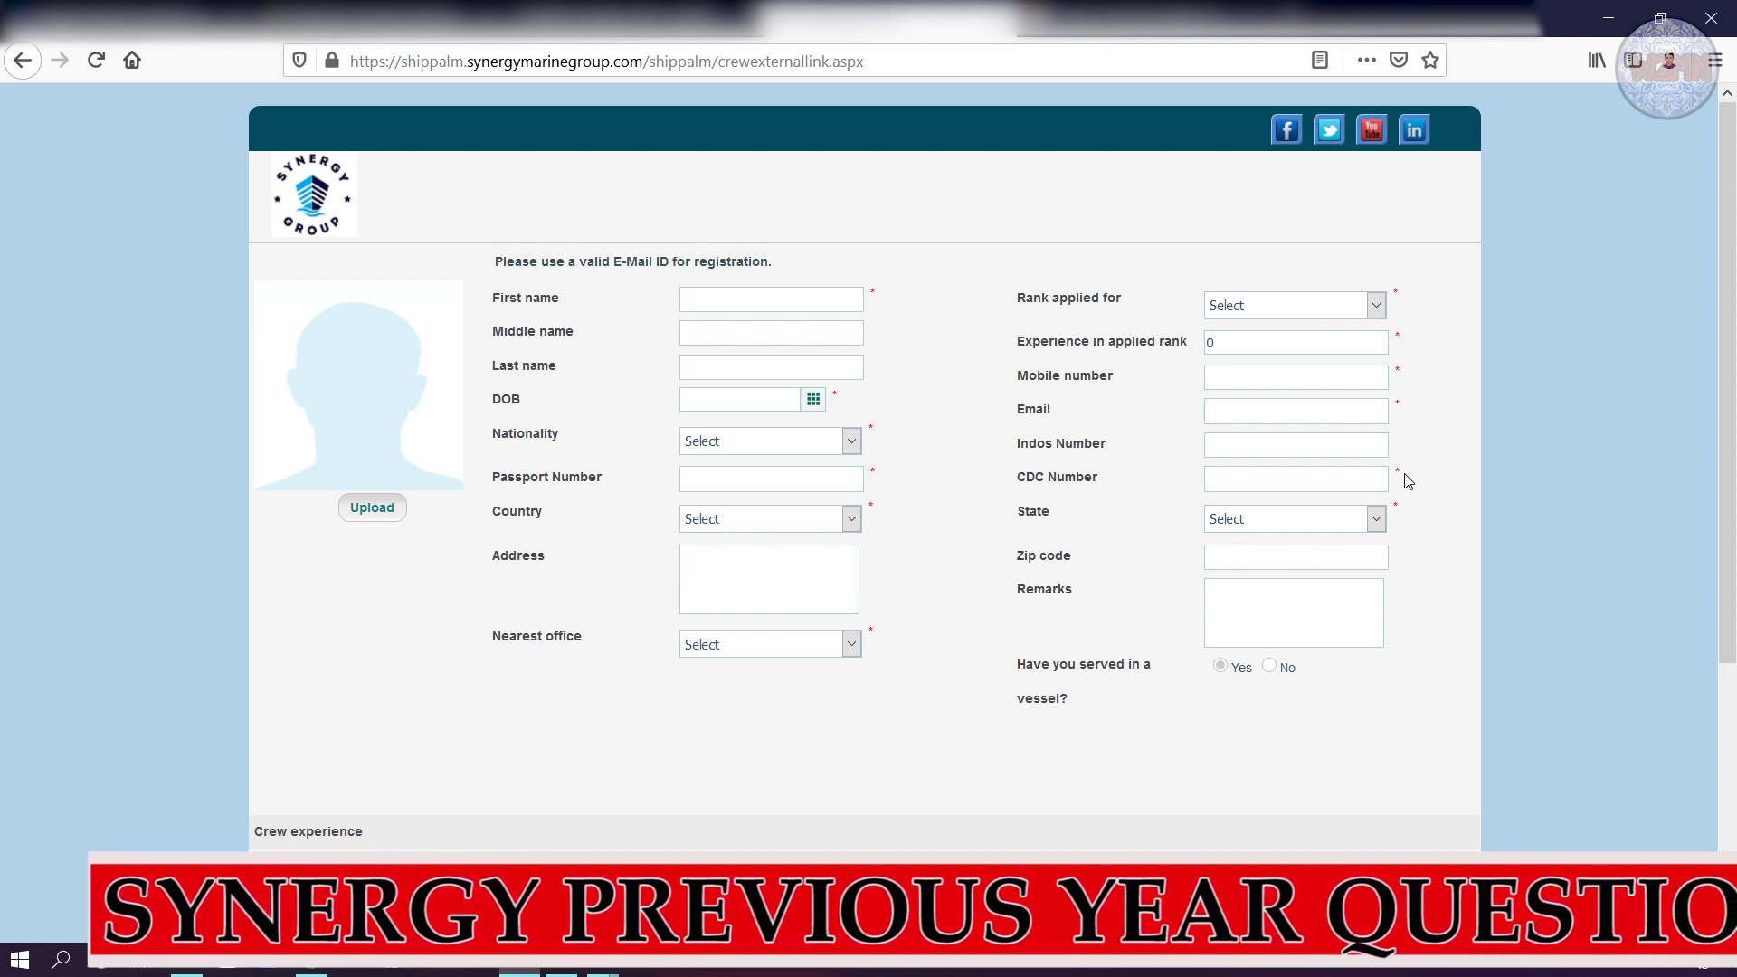
Step: Choose Deck Cadet - 1st Year as the rank applied for, revealing the Nautical Science options
{"action": "left_click", "coordinate": [1341, 489]}
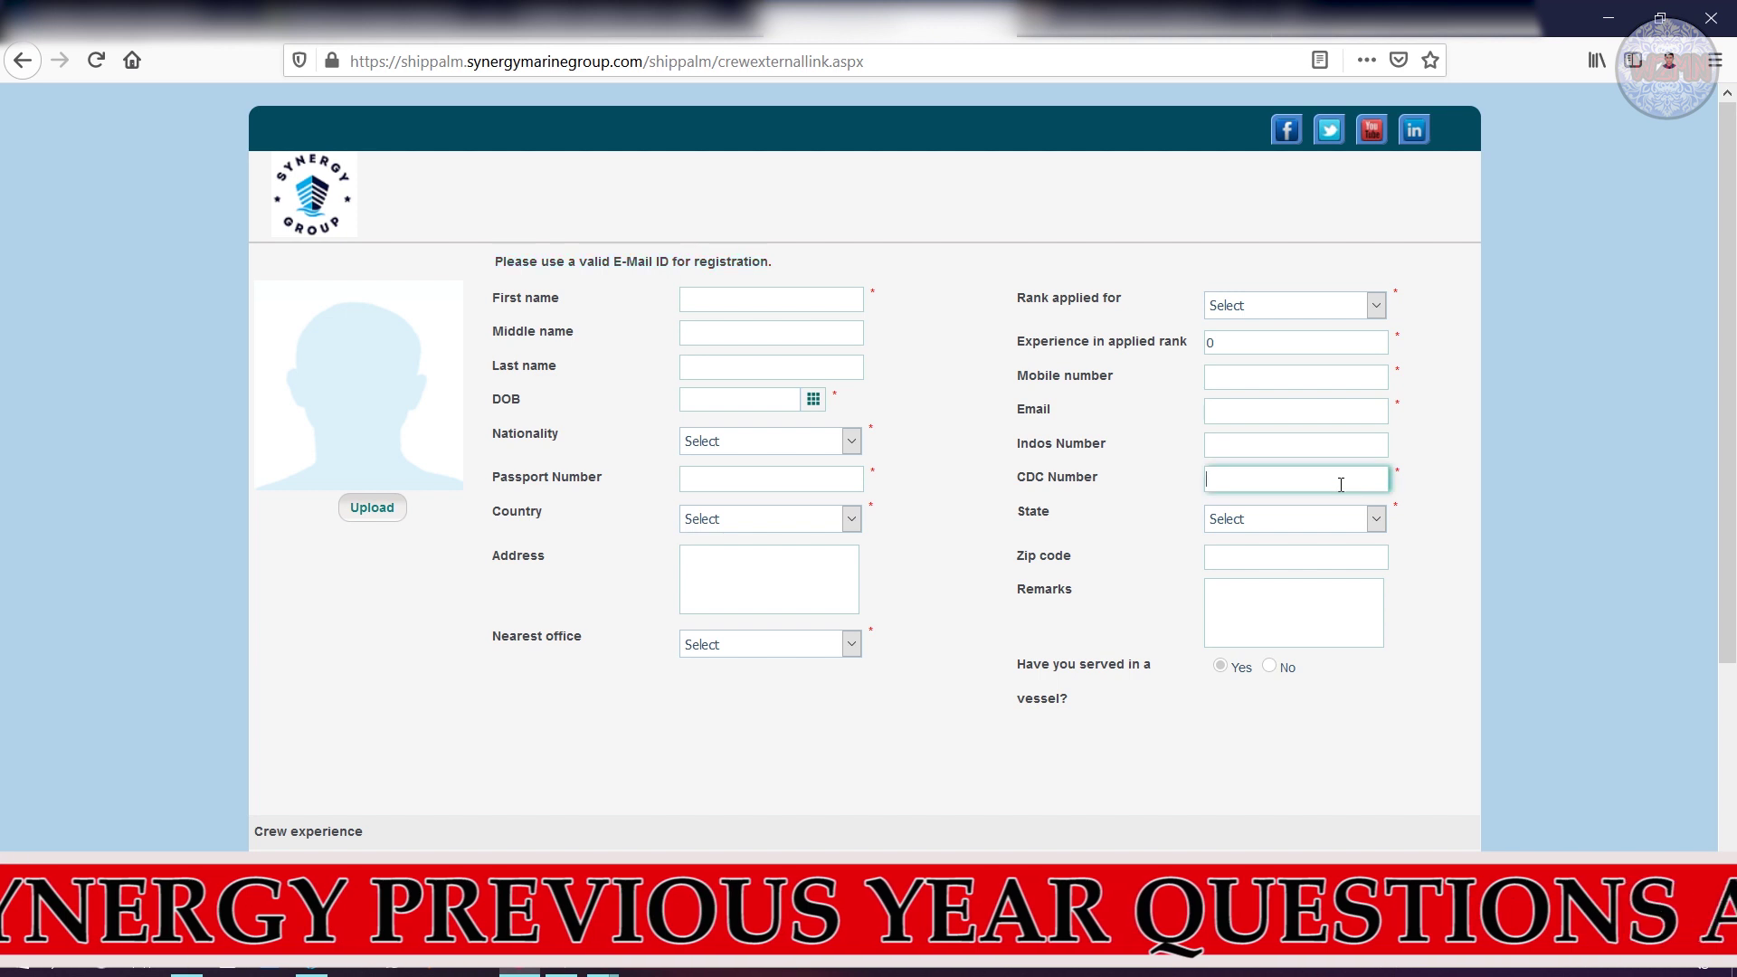
{"action": "left_click", "coordinate": [1370, 308]}
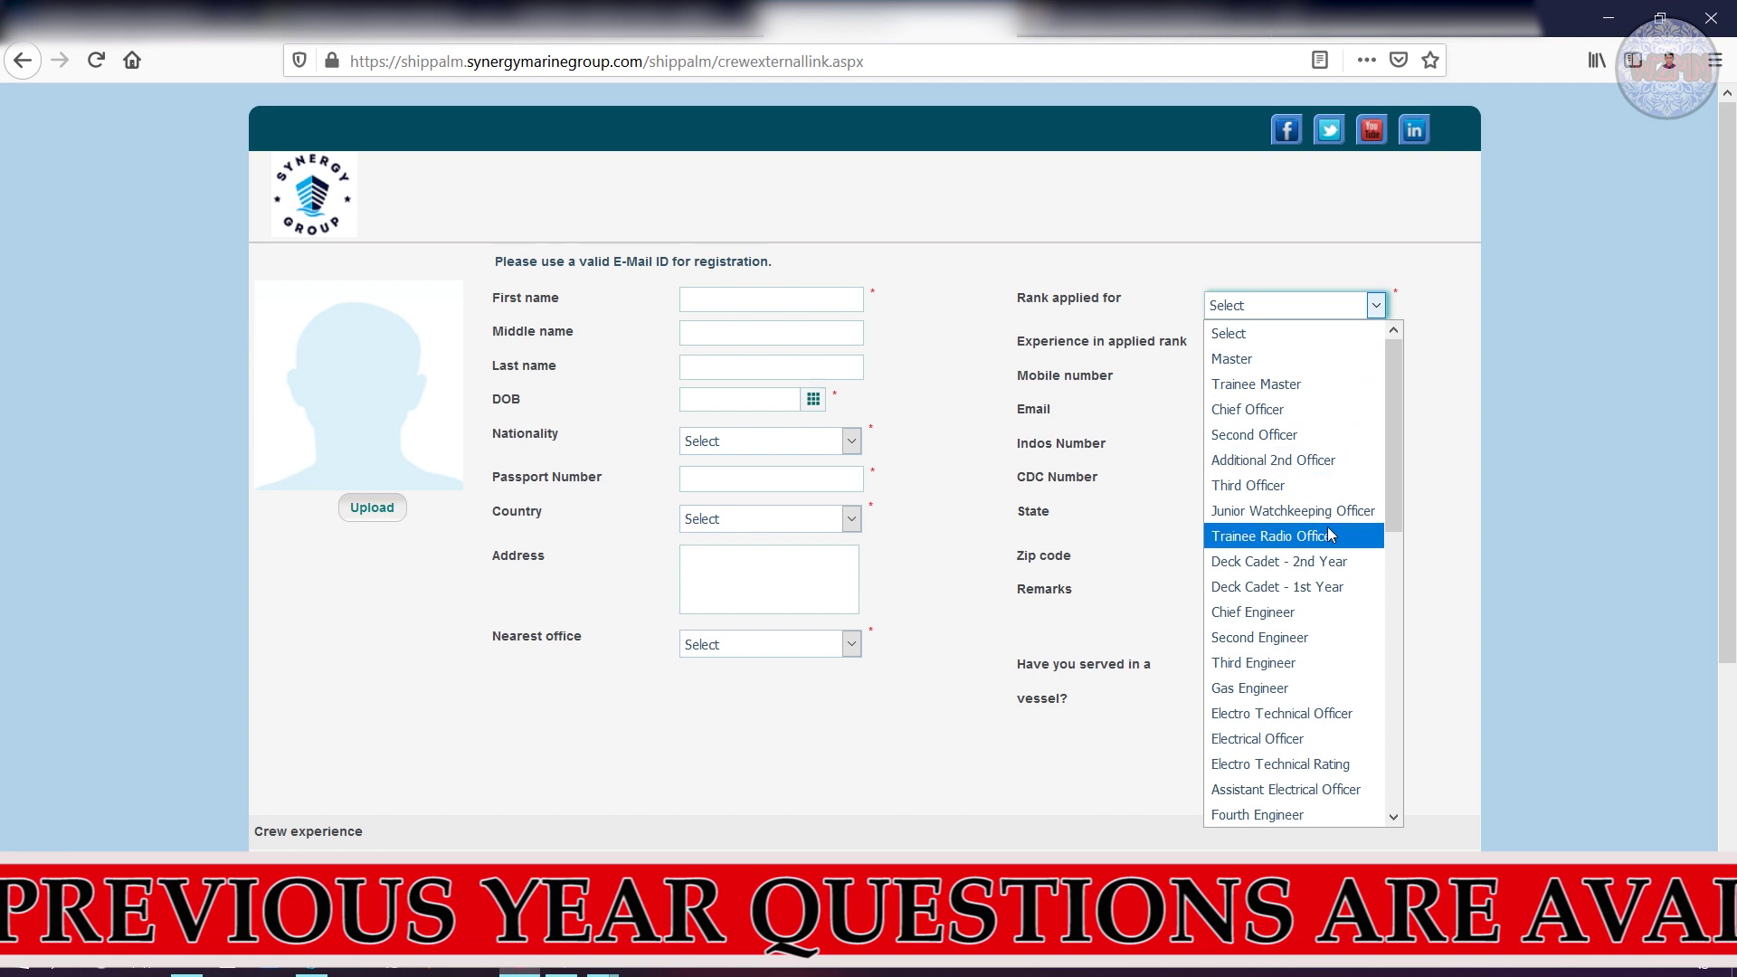
{"action": "left_click", "coordinate": [1307, 586]}
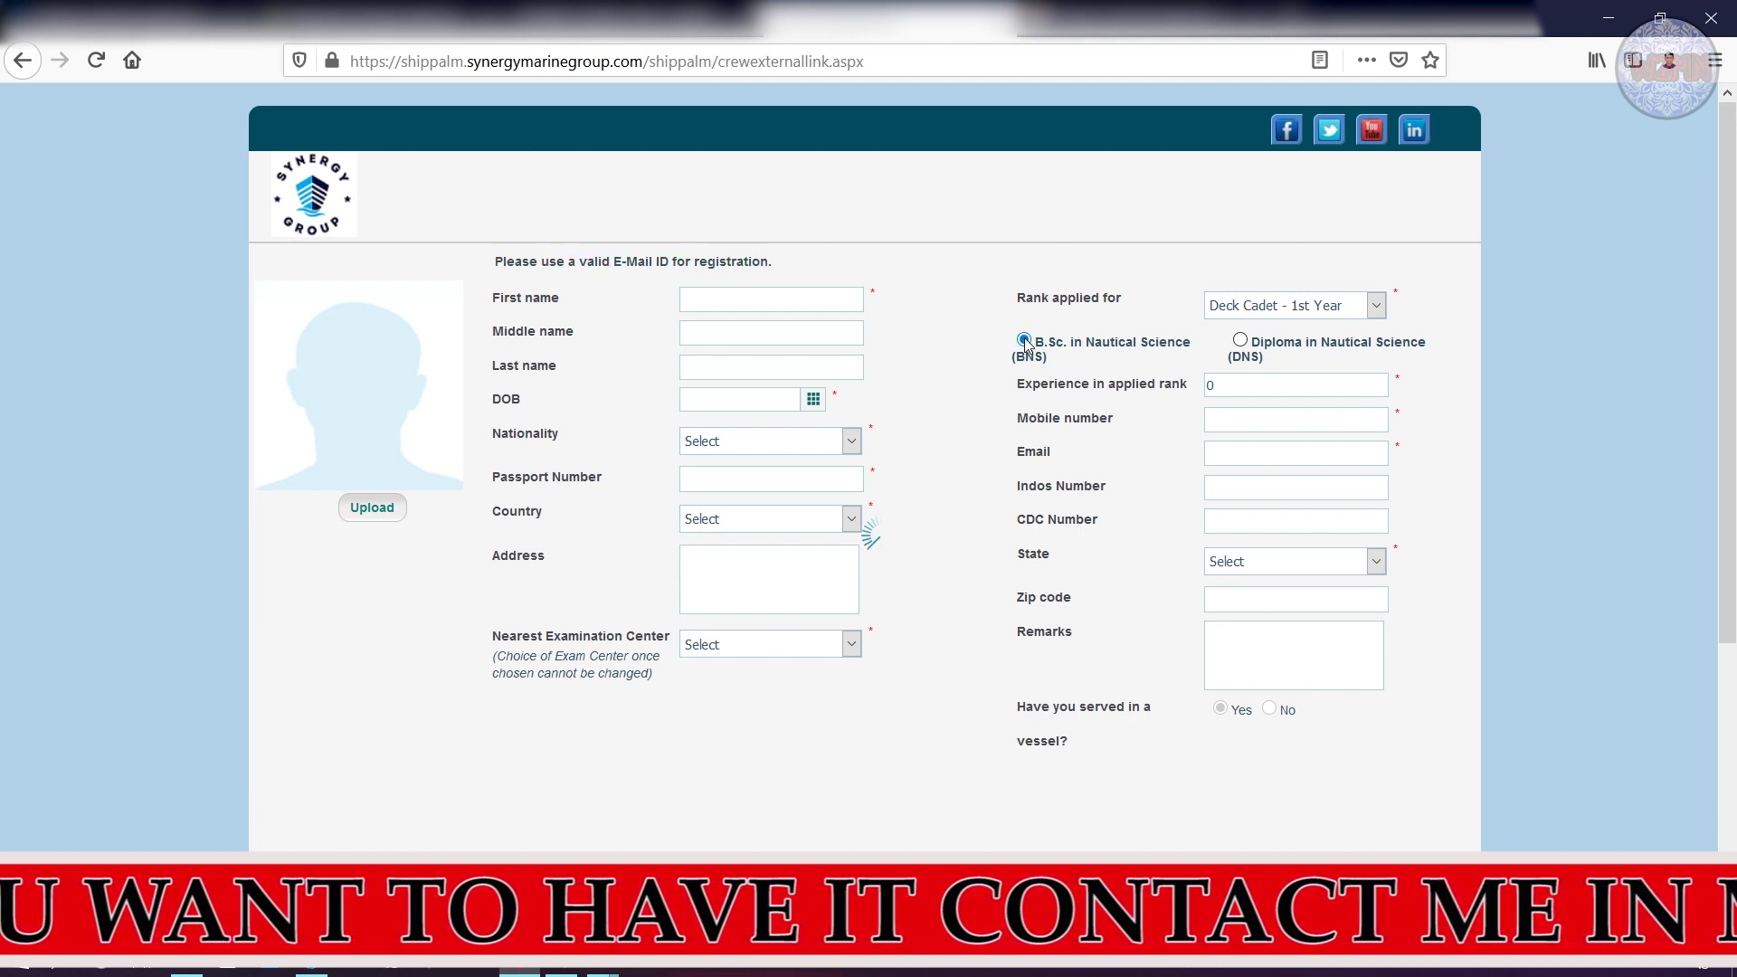
{"action": "left_click", "coordinate": [1217, 415]}
{"action": "left_click", "coordinate": [1233, 449]}
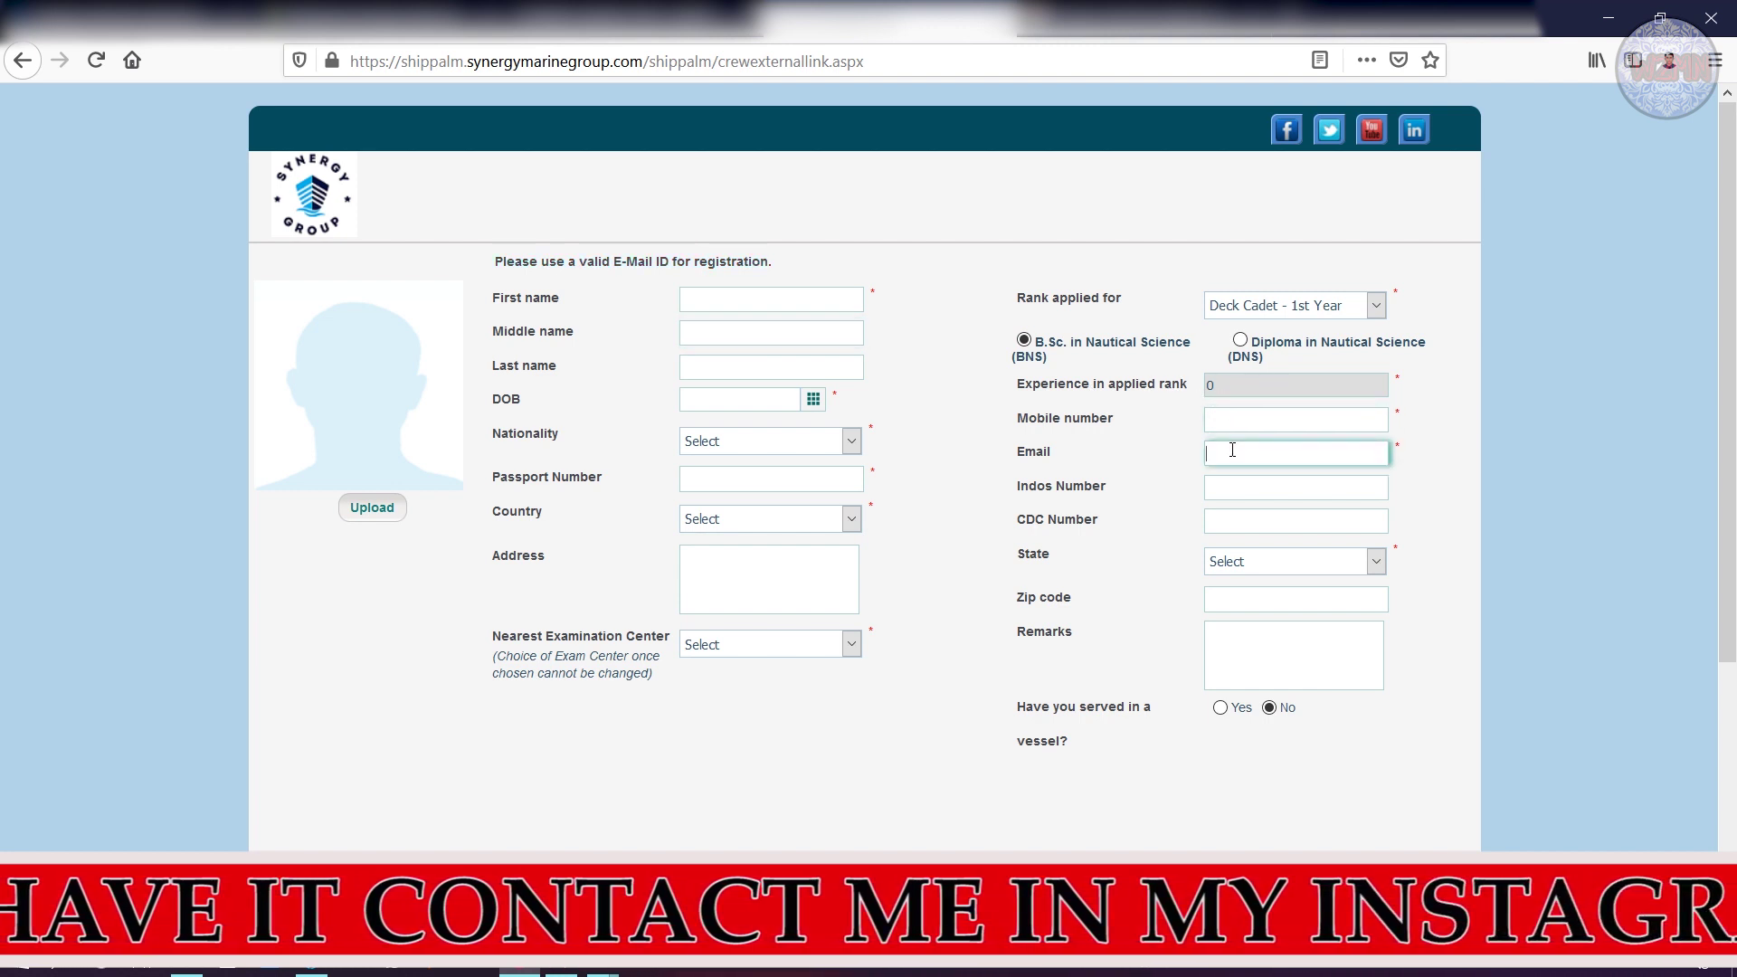
{"action": "left_click", "coordinate": [1242, 496]}
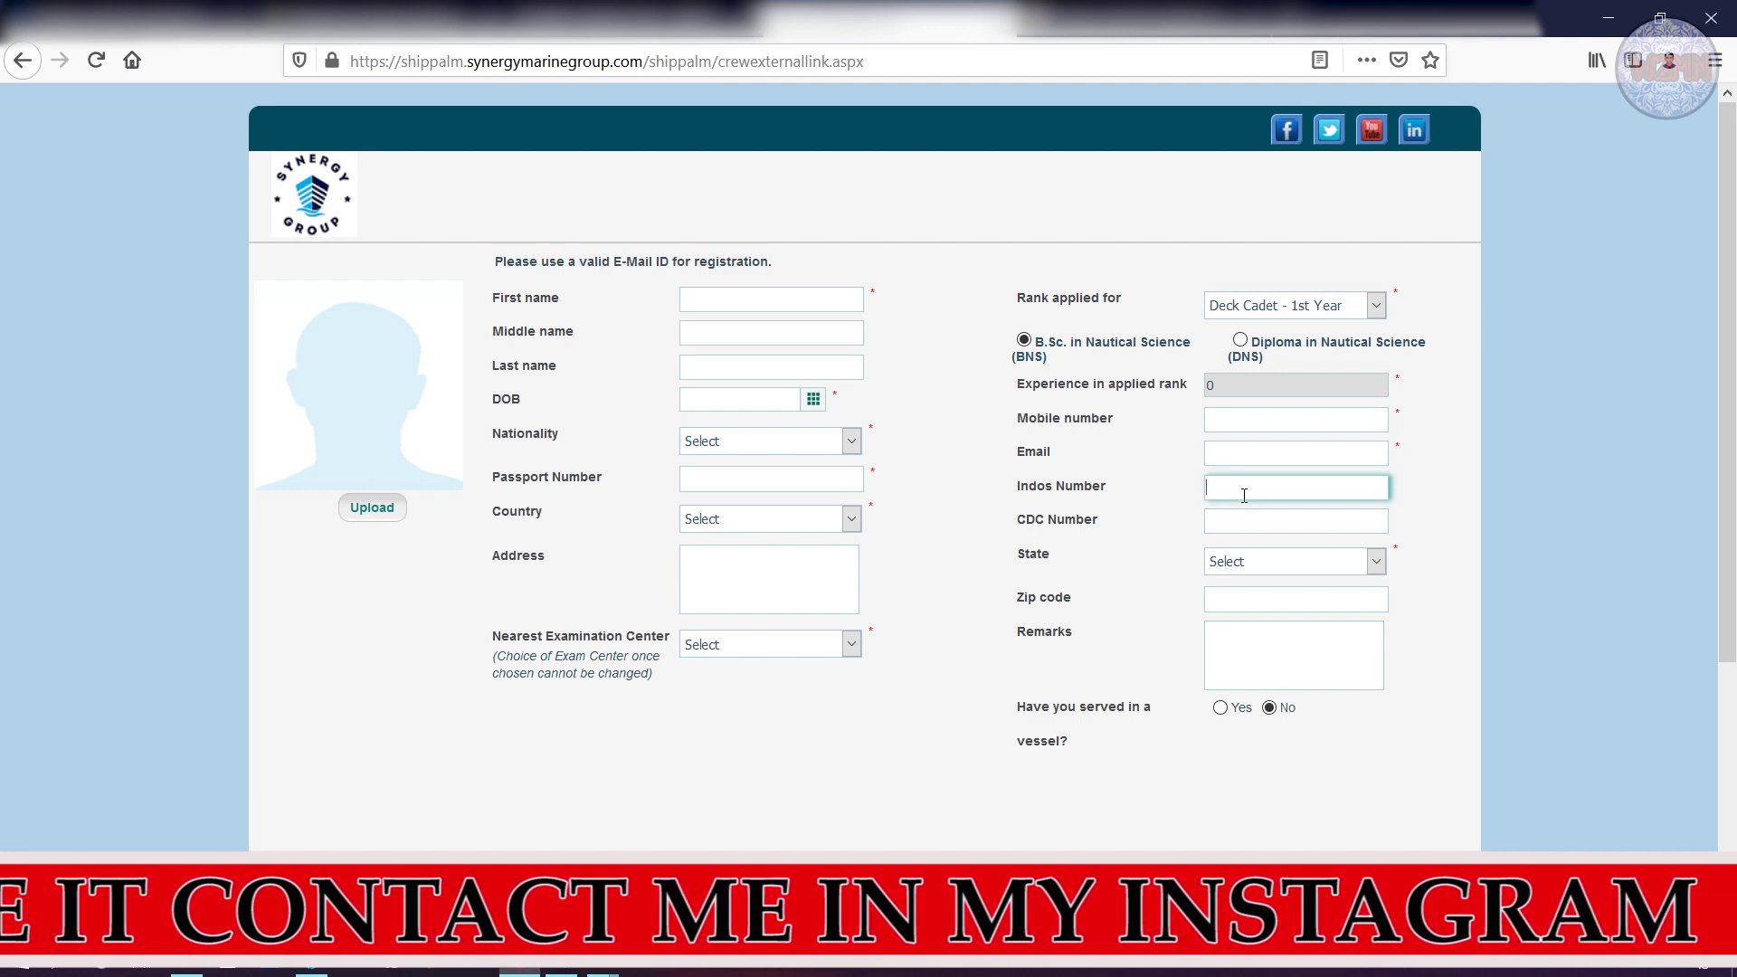
{"action": "left_click", "coordinate": [1248, 563]}
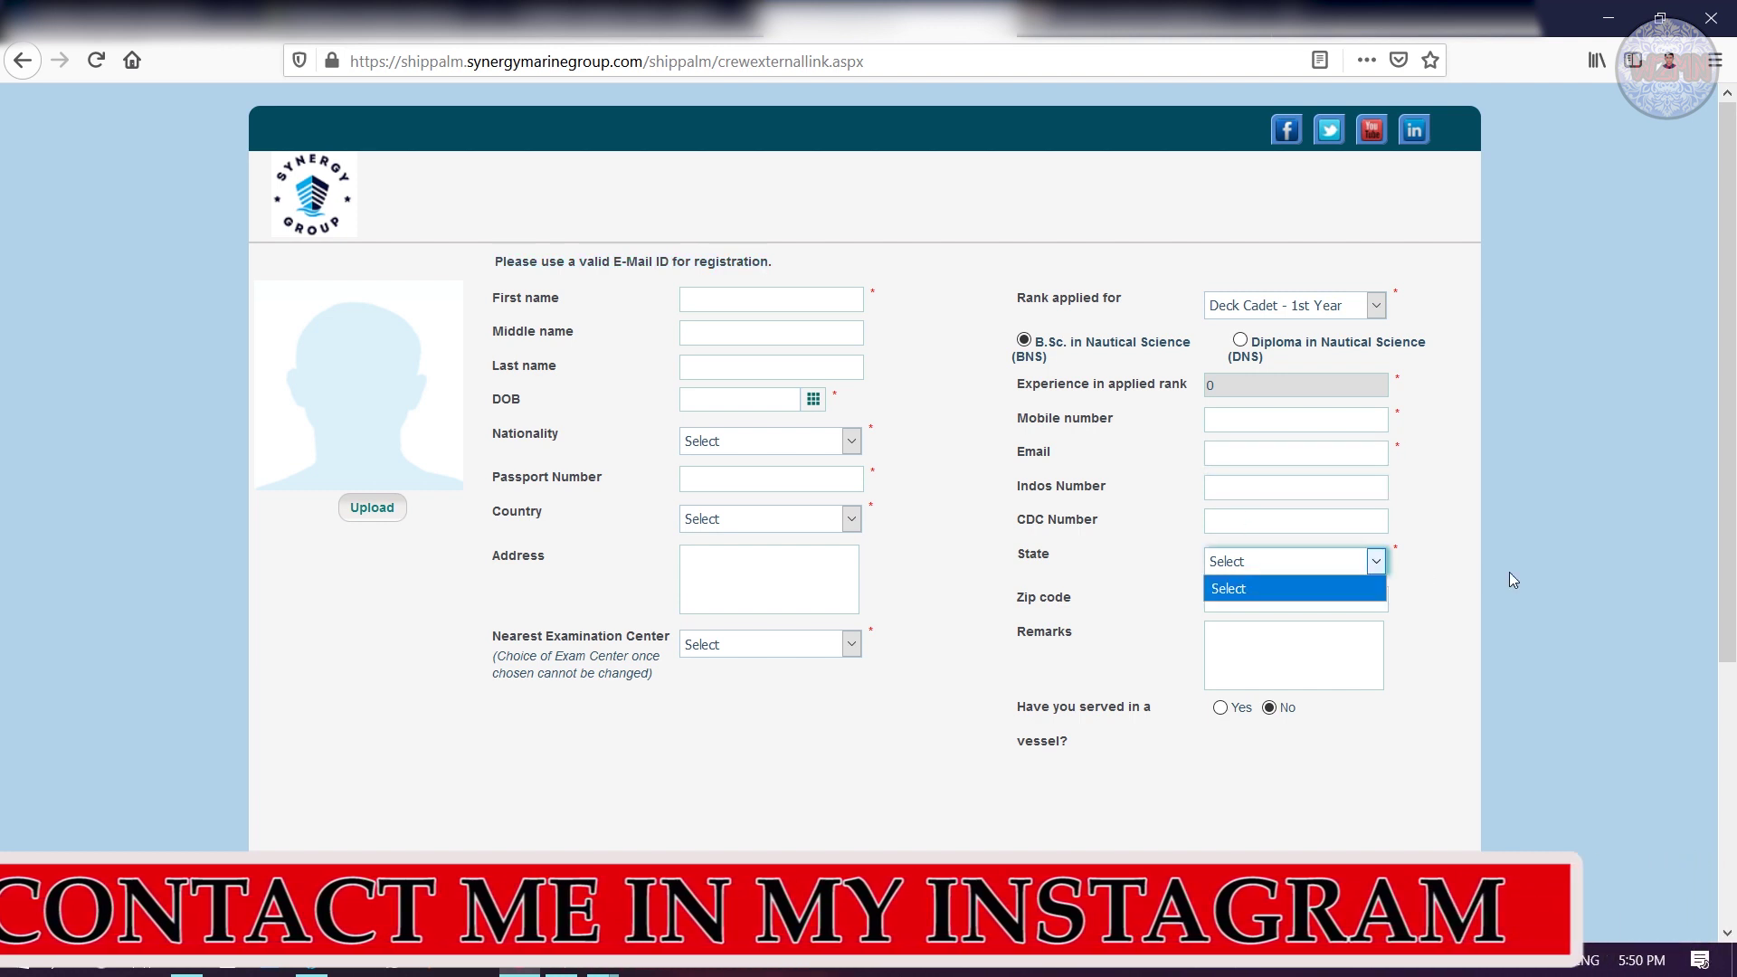
{"action": "left_click", "coordinate": [1509, 572]}
{"action": "left_click", "coordinate": [1231, 562]}
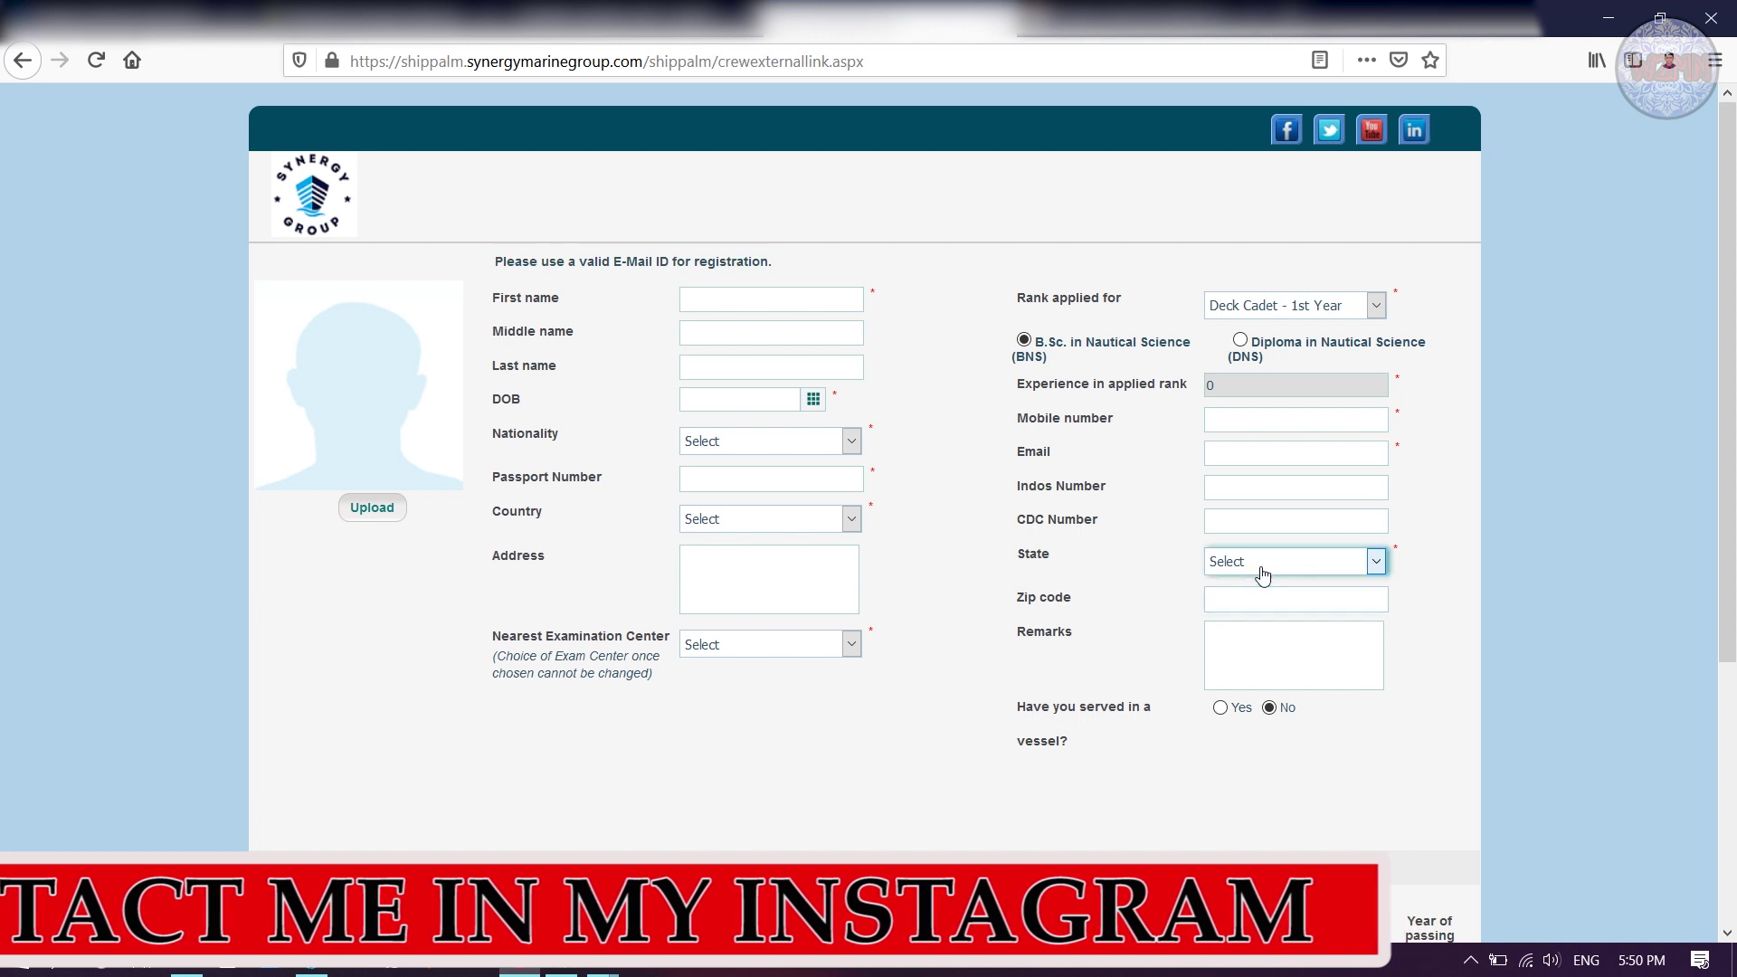
{"action": "left_click", "coordinate": [1483, 581]}
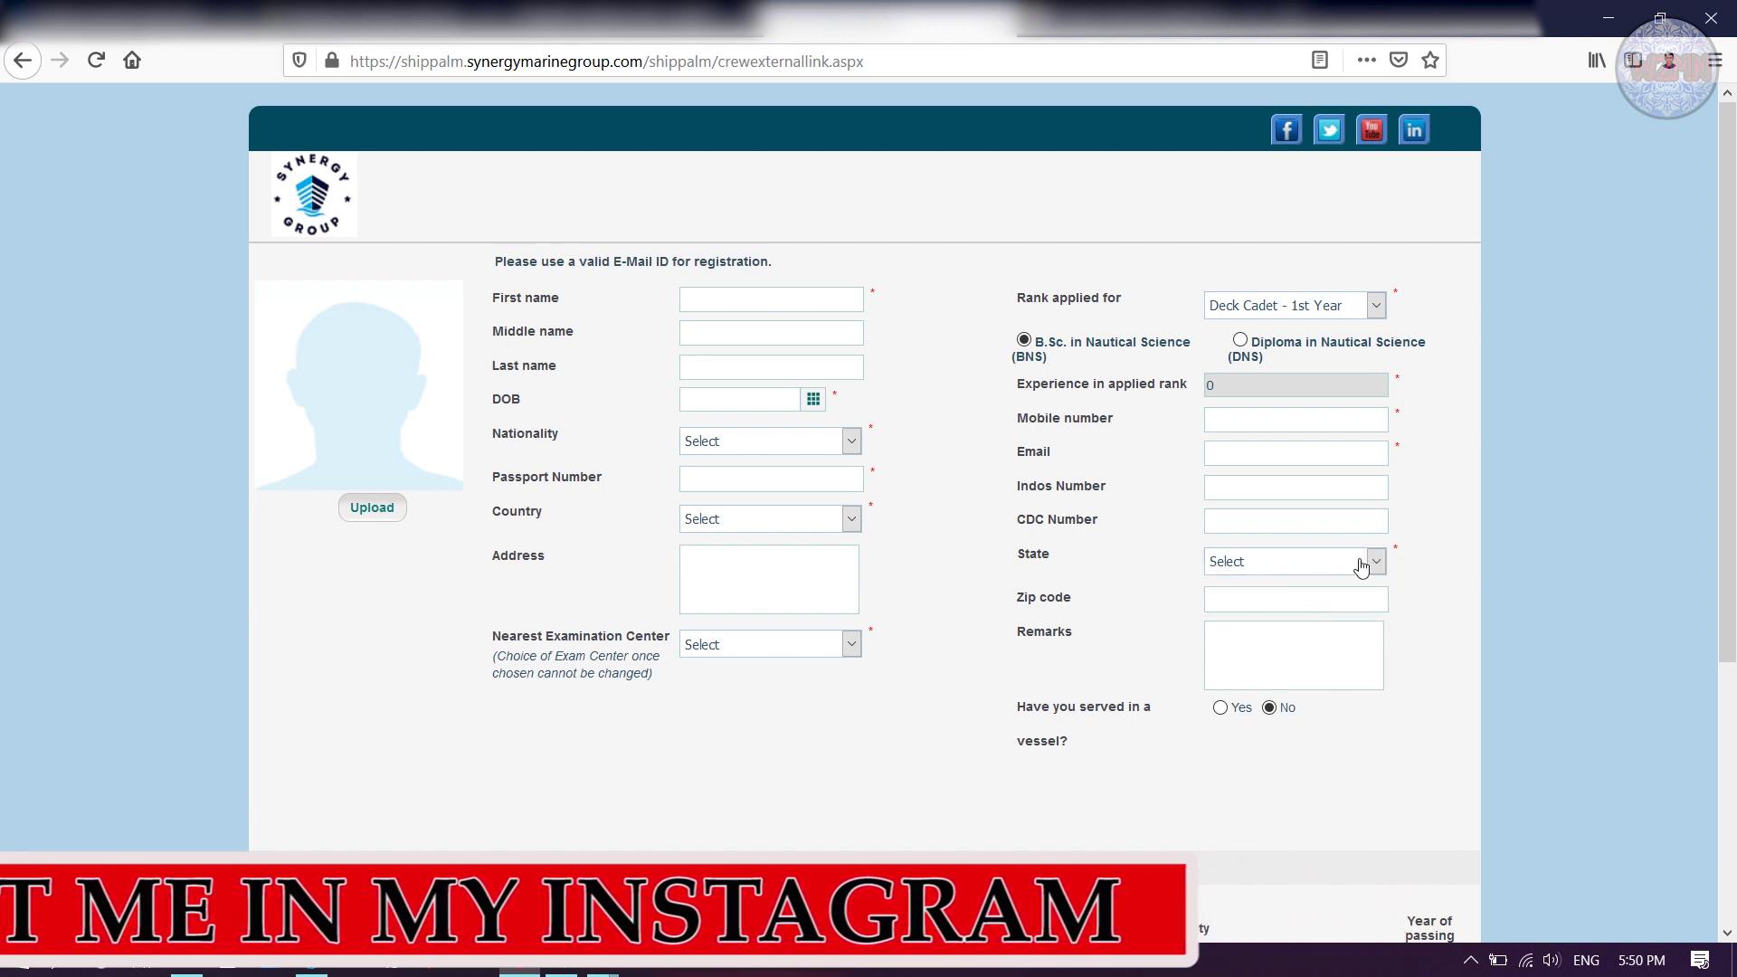
{"action": "left_click", "coordinate": [1266, 597]}
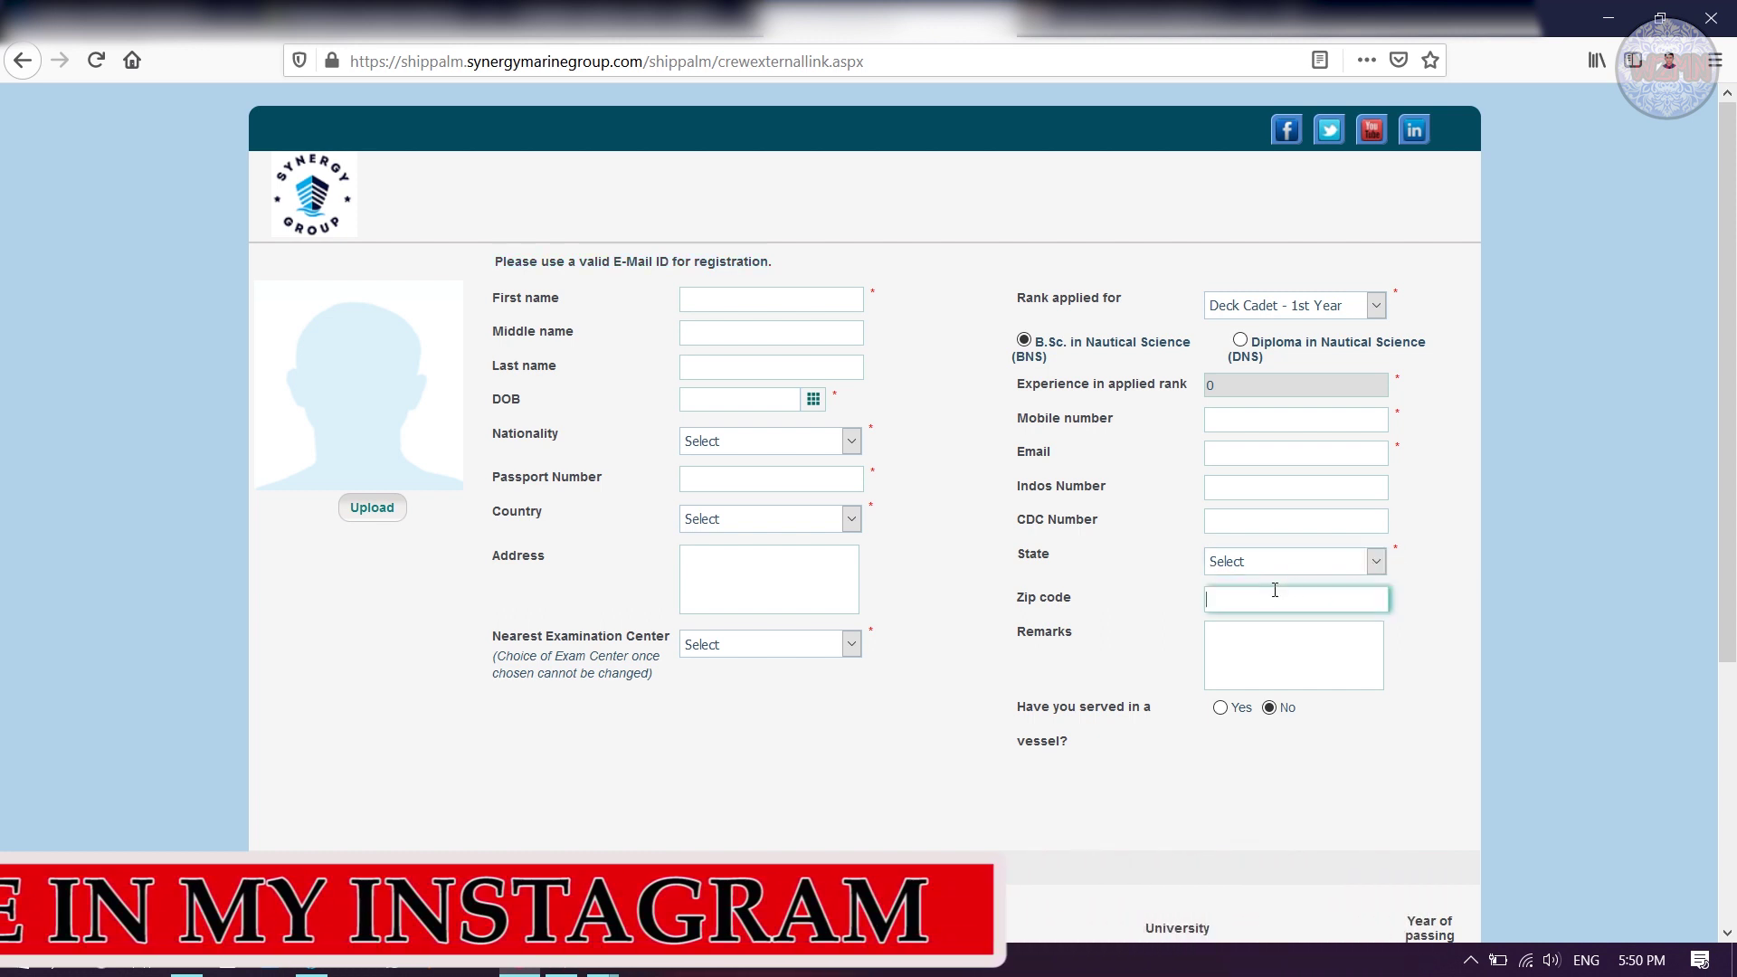
{"action": "left_click", "coordinate": [1272, 561]}
{"action": "left_click", "coordinate": [1279, 567]}
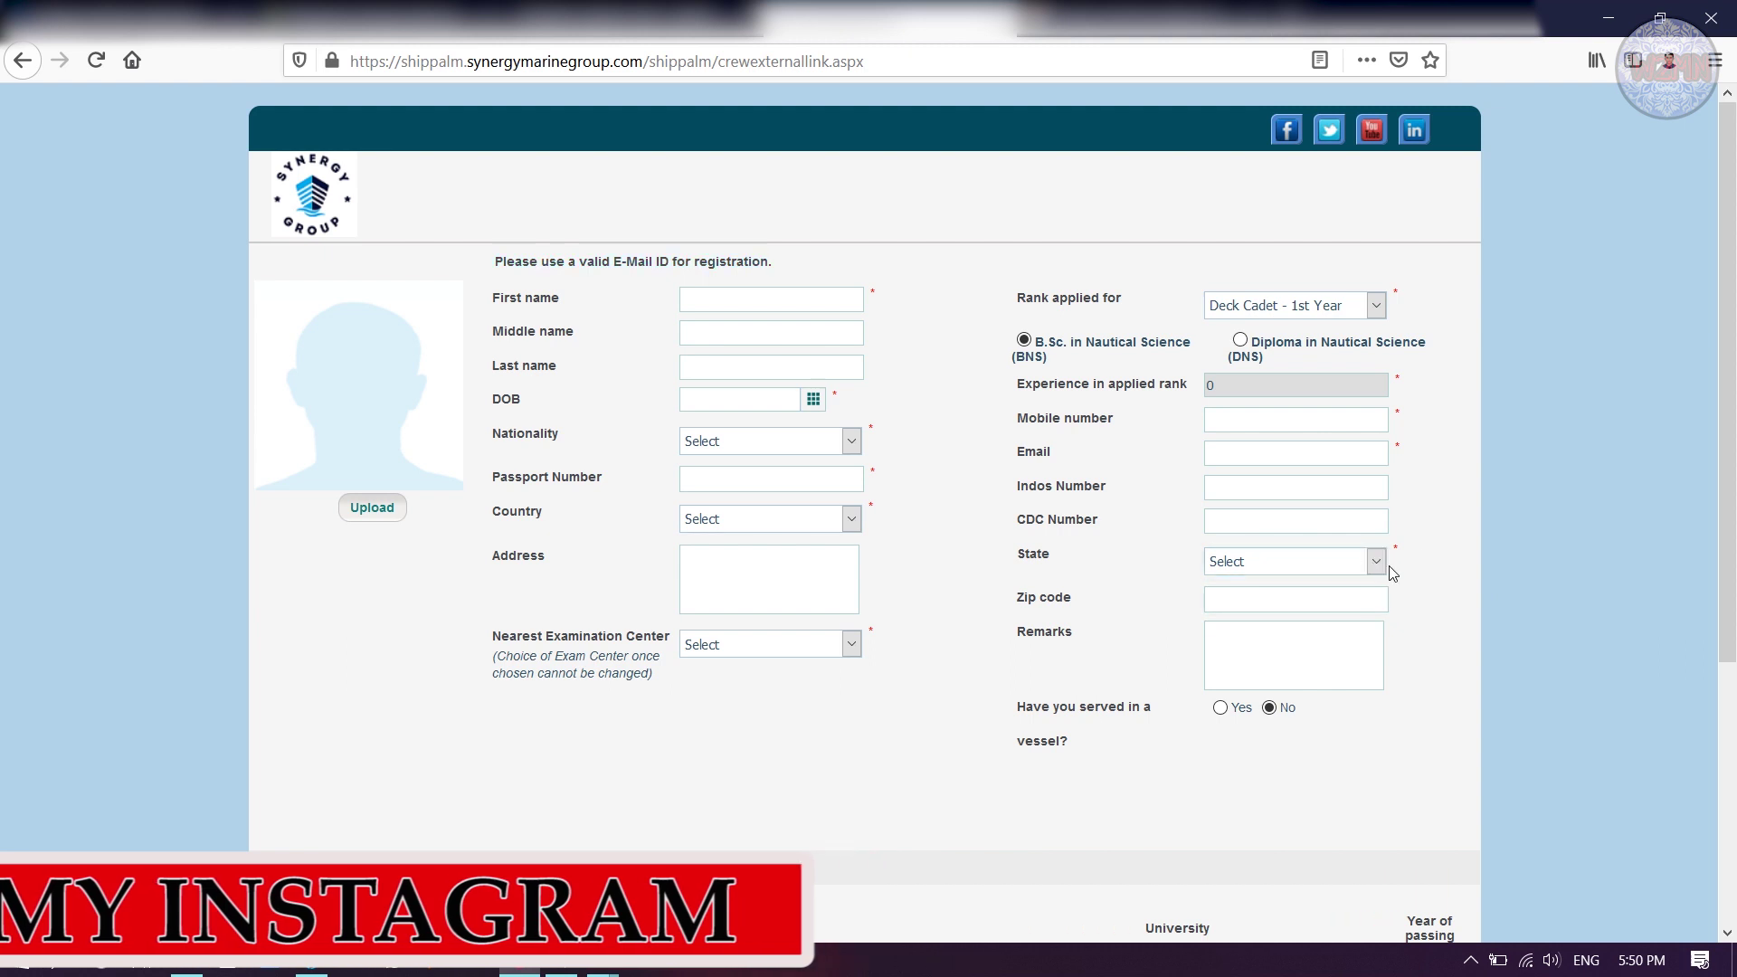
Step: Scroll down the form, highlighting the contact field labels along the way
{"action": "scroll", "coordinate": [1522, 509], "scroll_direction": "down", "scroll_amount": 1}
{"action": "scroll", "coordinate": [1517, 501], "scroll_direction": "down", "scroll_amount": 3}
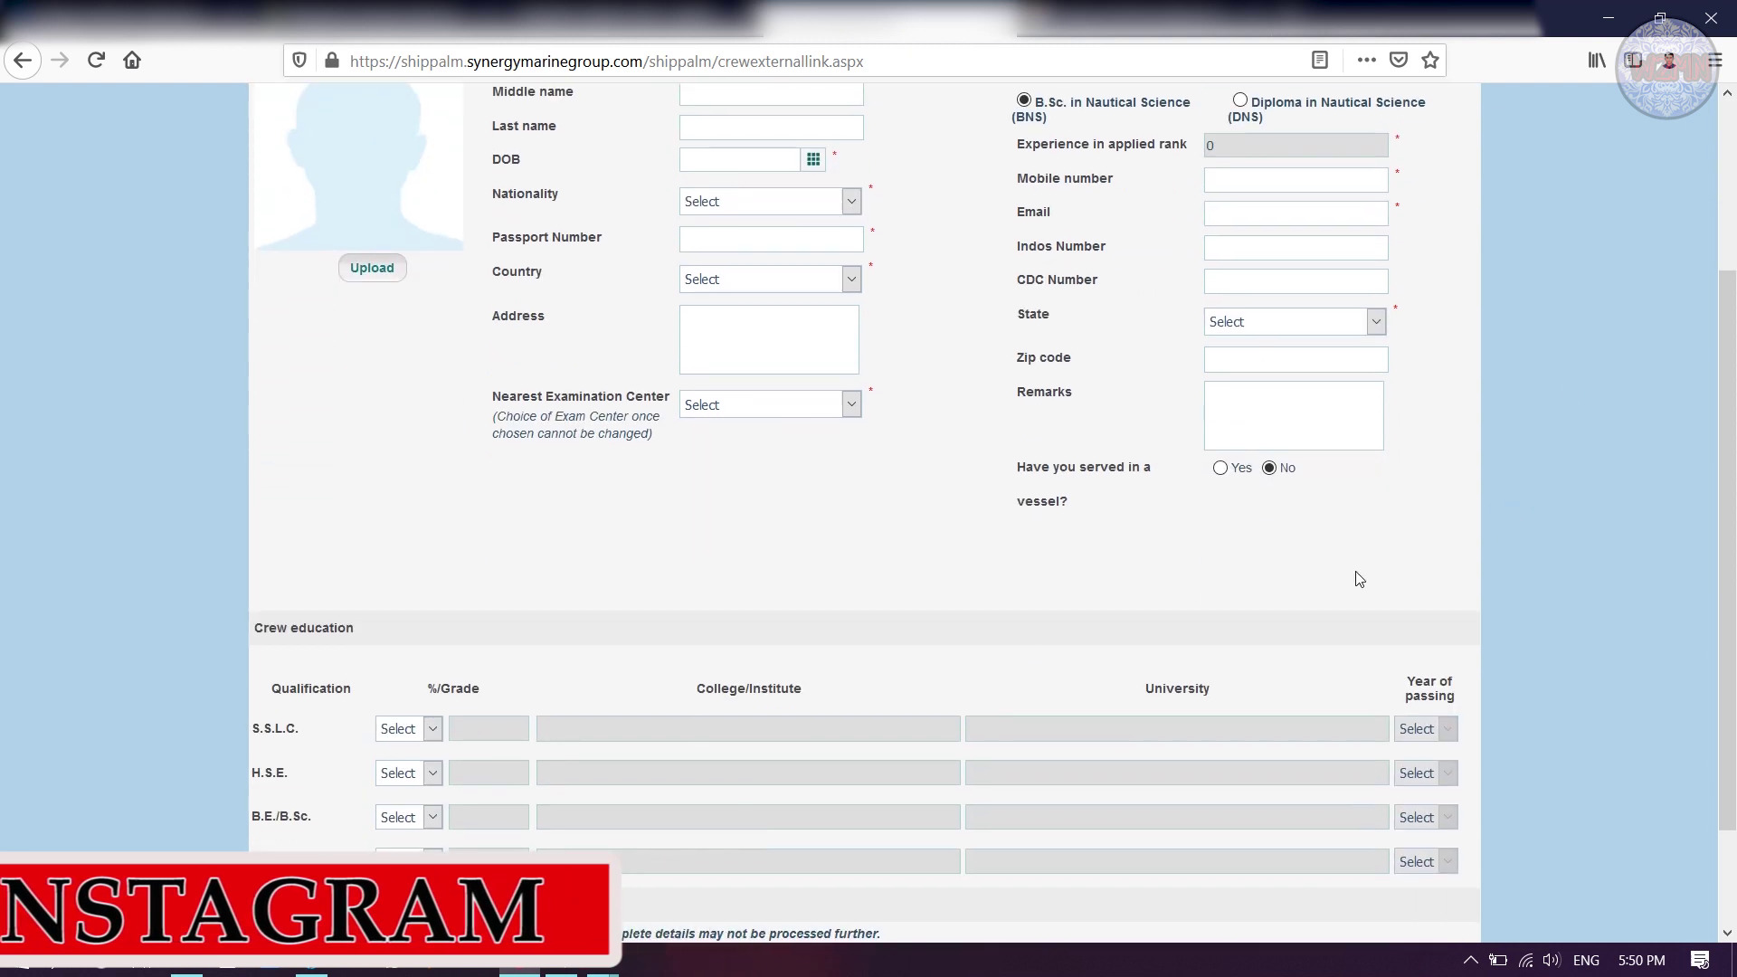
{"action": "scroll", "coordinate": [1357, 579], "scroll_direction": "down", "scroll_amount": 2}
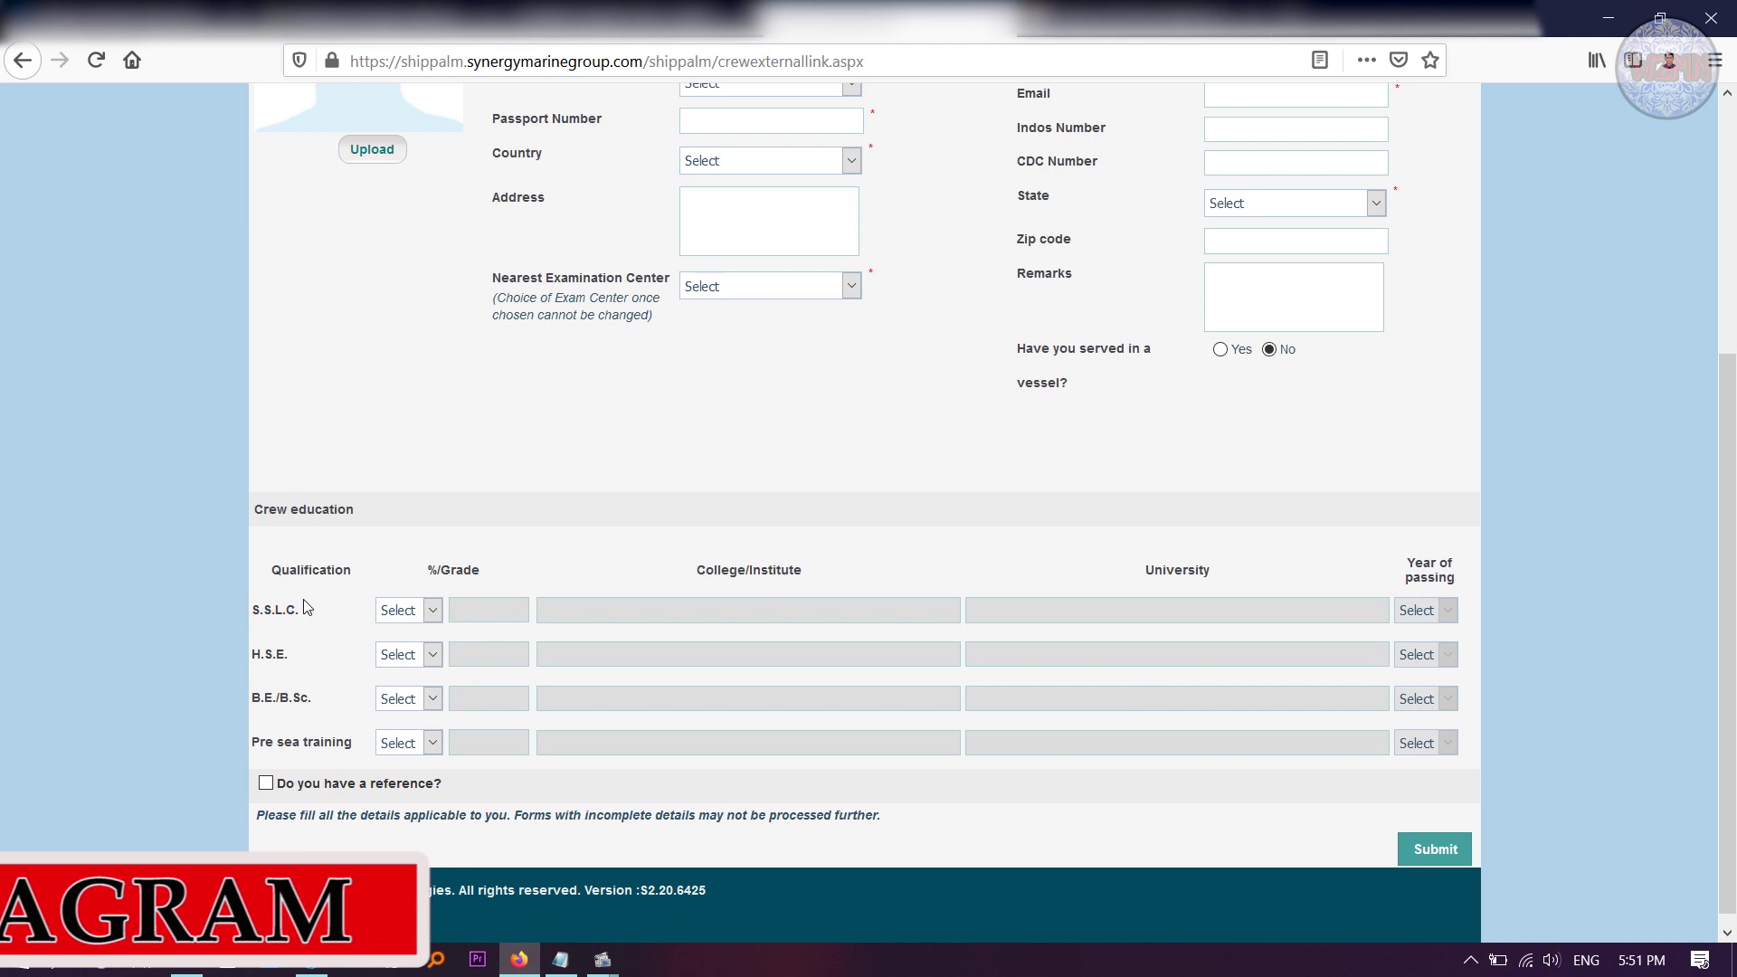
{"action": "mouse_move", "coordinate": [1018, 353]}
{"action": "left_mouse_down"}
{"action": "mouse_move", "coordinate": [1124, 360]}
{"action": "mouse_move", "coordinate": [1124, 415]}
{"action": "left_mouse_up"}
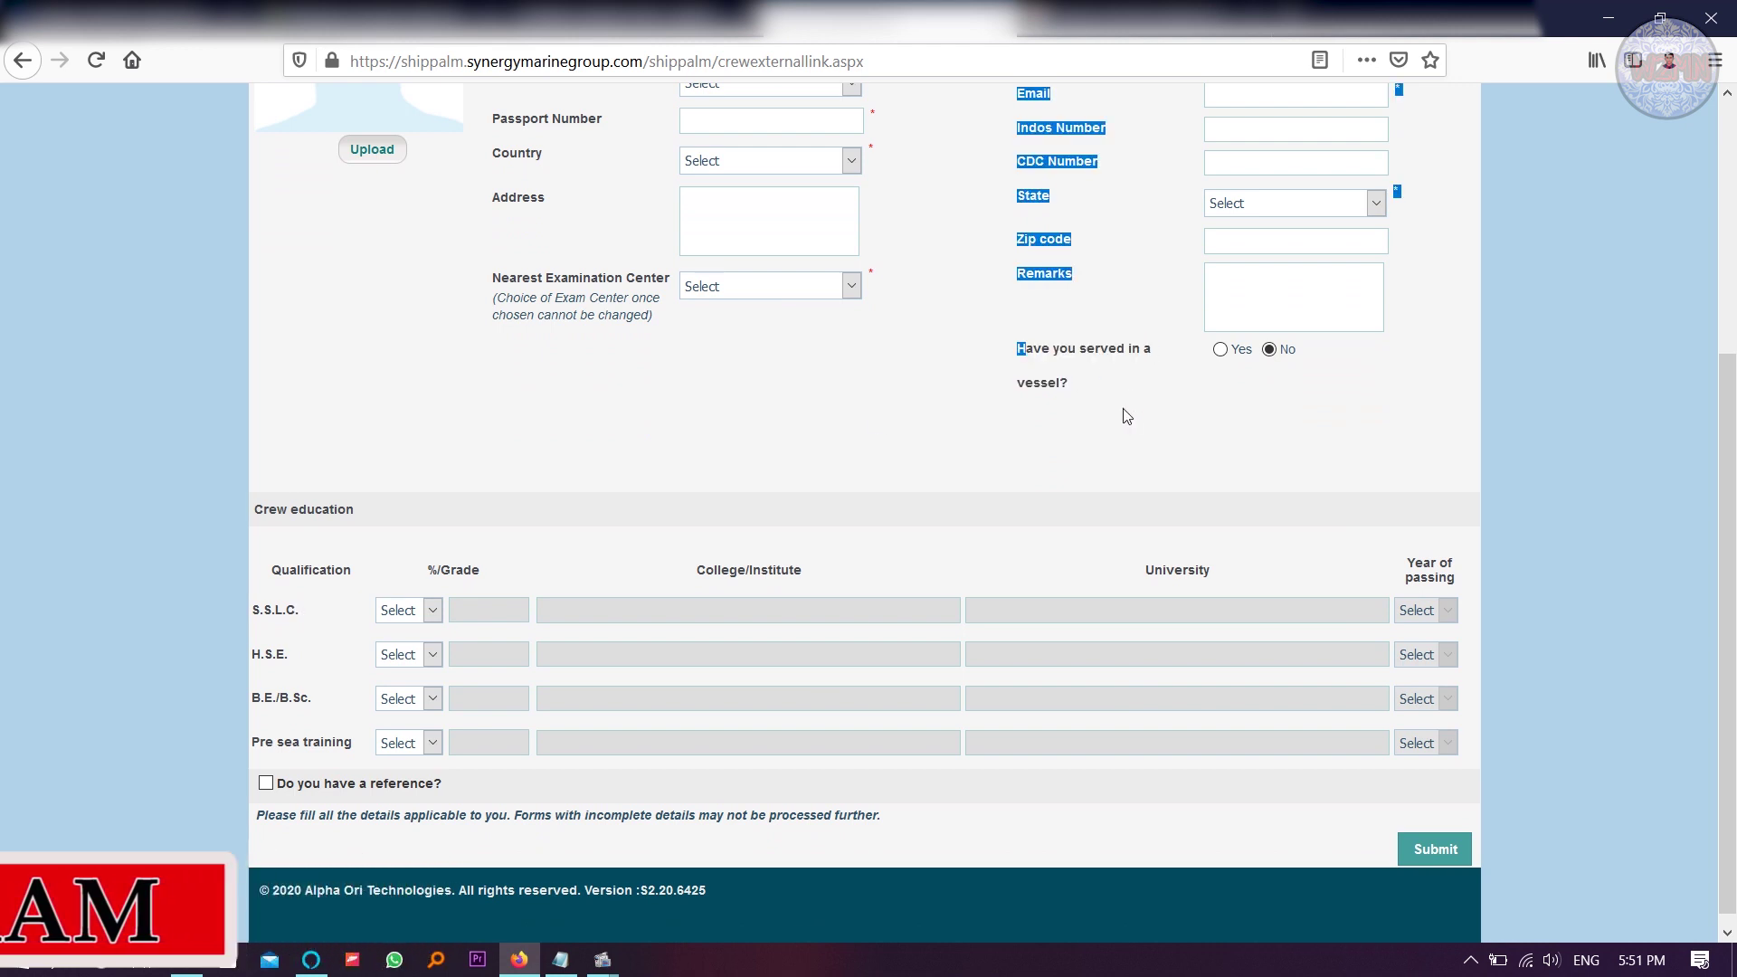
{"action": "left_click", "coordinate": [1262, 363]}
Step: Reach the Crew education table and show the S.S.L.C. percentage-or-grade choices
{"action": "scroll", "coordinate": [697, 497], "scroll_direction": "down", "scroll_amount": 1}
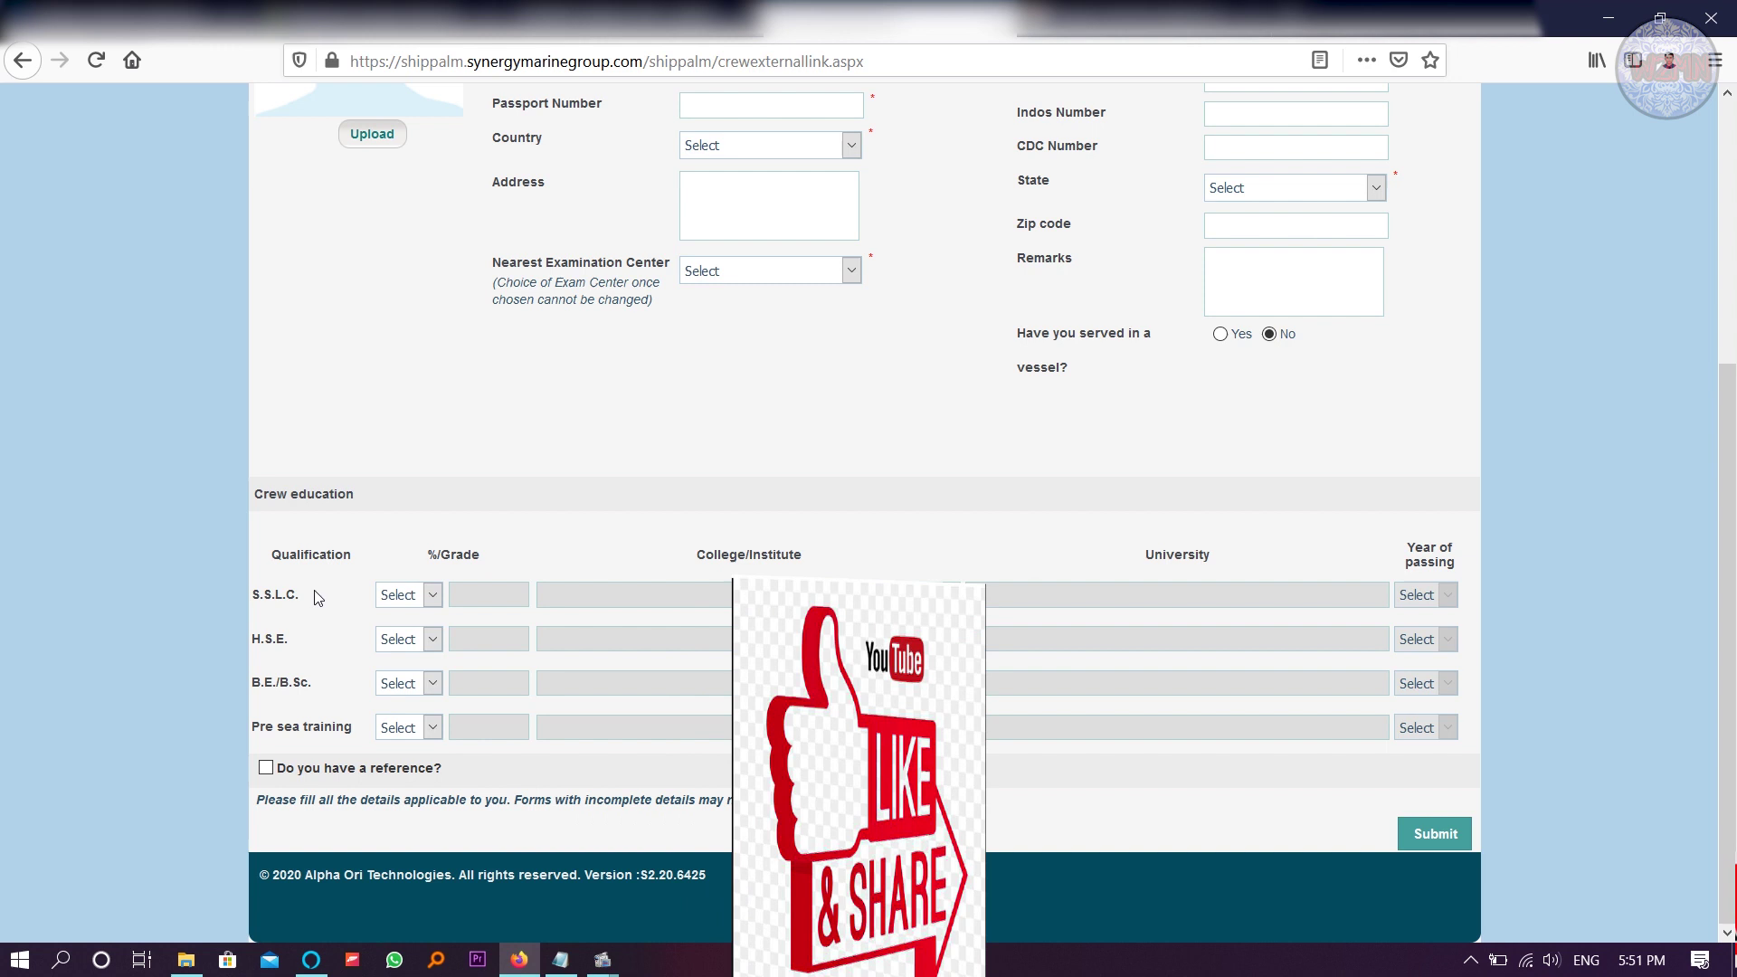
{"action": "mouse_move", "coordinate": [306, 603]}
{"action": "left_mouse_down"}
{"action": "mouse_move", "coordinate": [244, 600]}
{"action": "mouse_move", "coordinate": [262, 651]}
{"action": "left_mouse_up"}
{"action": "left_click", "coordinate": [306, 630]}
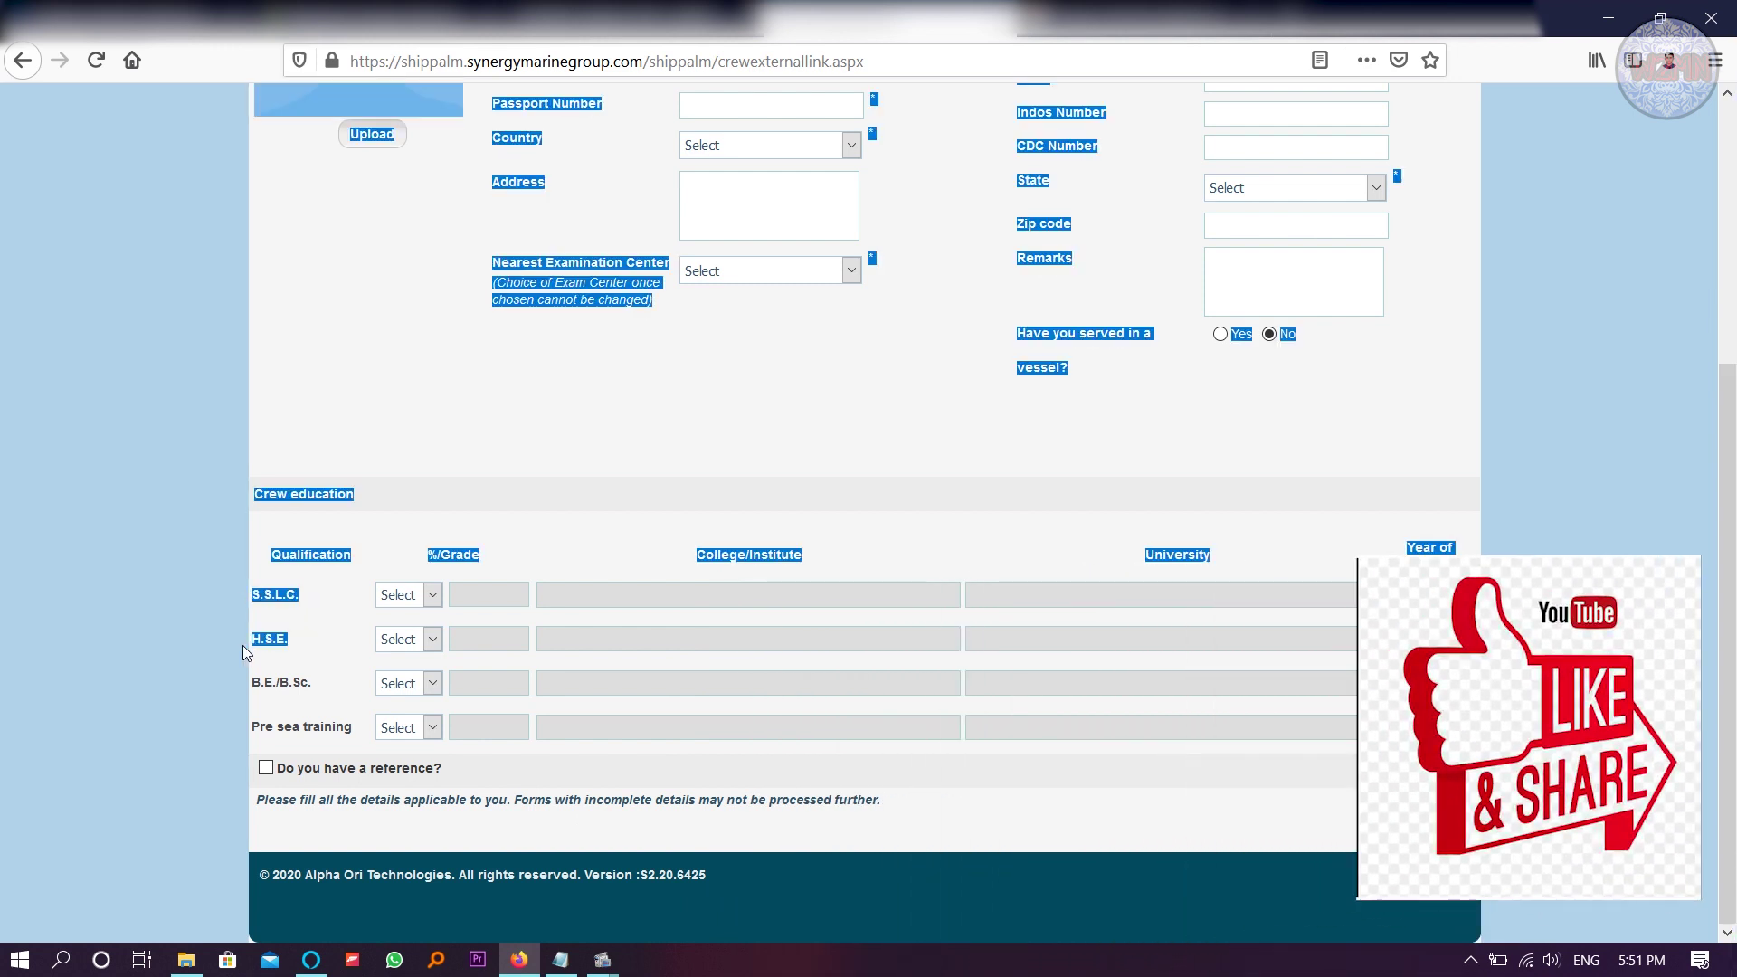
{"action": "left_click", "coordinate": [425, 597]}
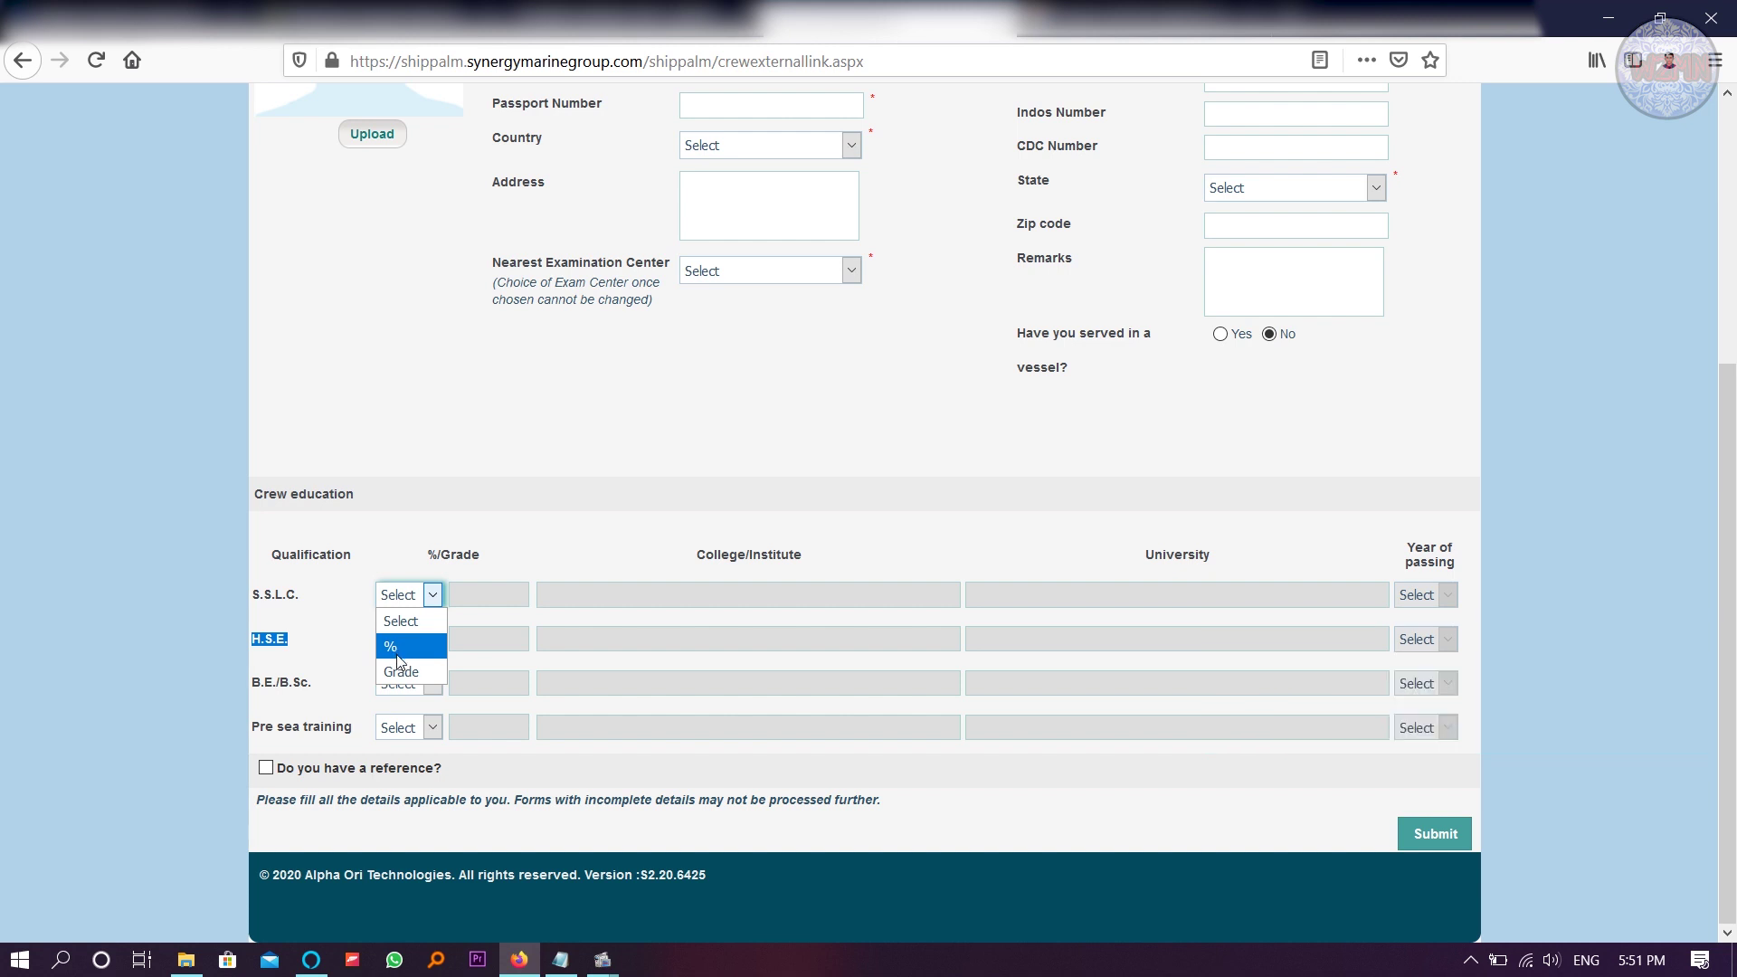
{"action": "left_click", "coordinate": [649, 448]}
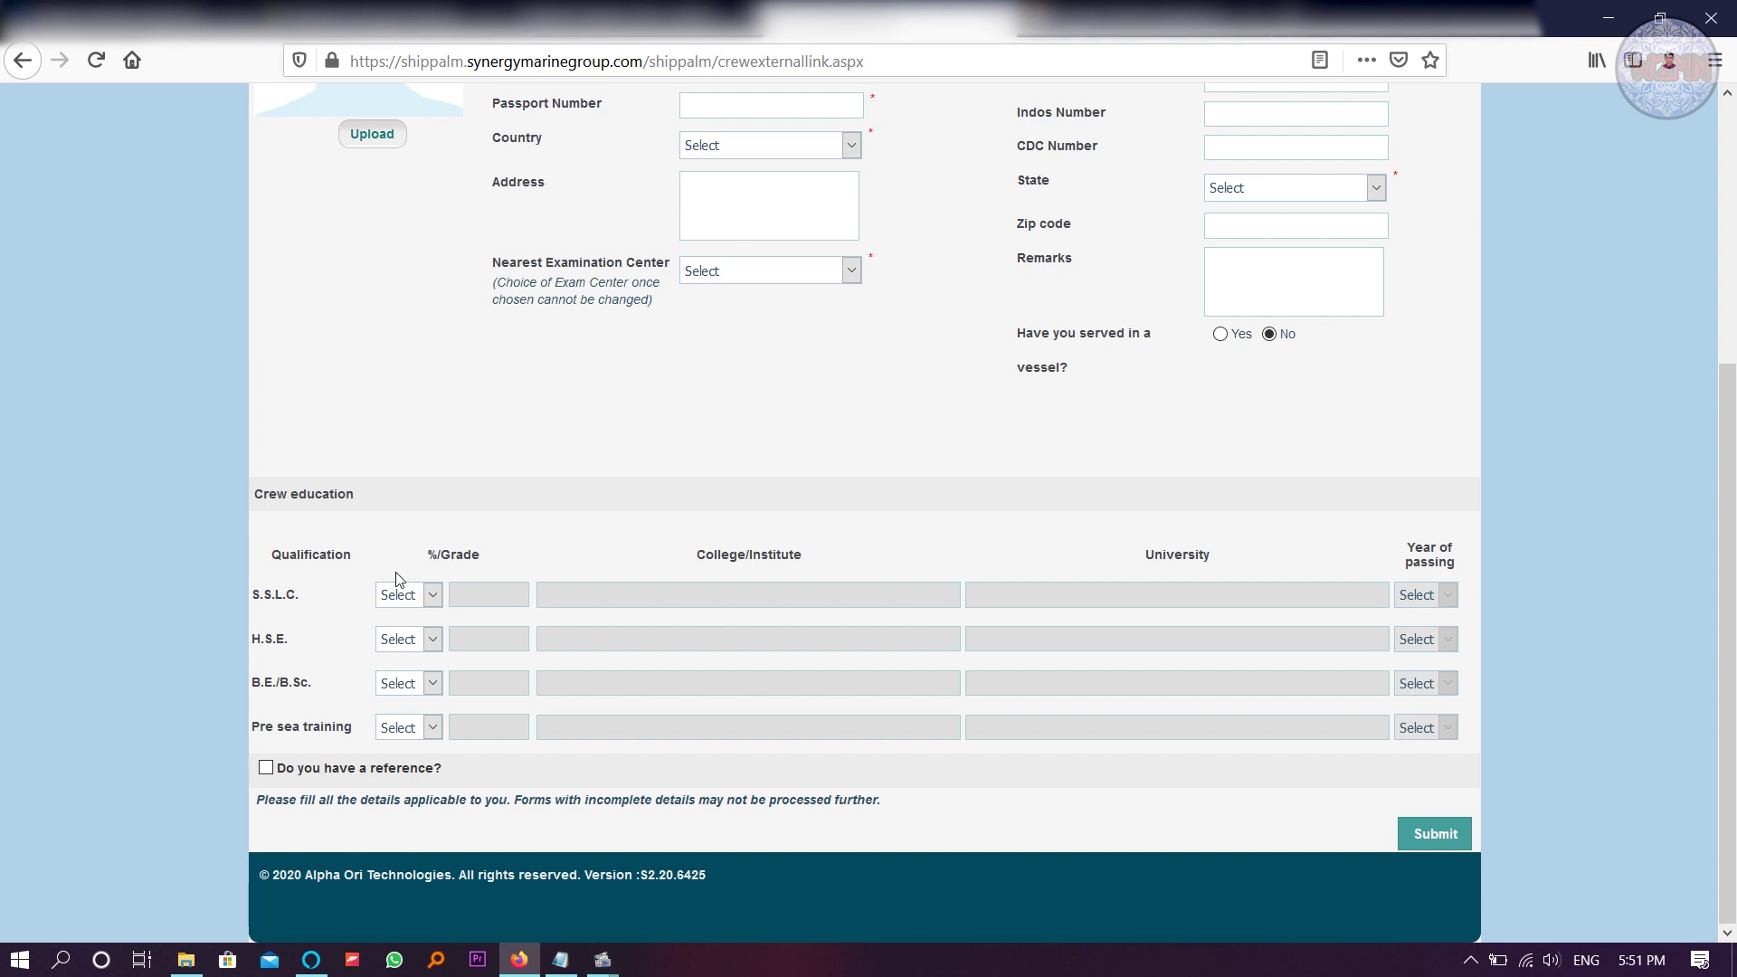
{"action": "left_click", "coordinate": [410, 651]}
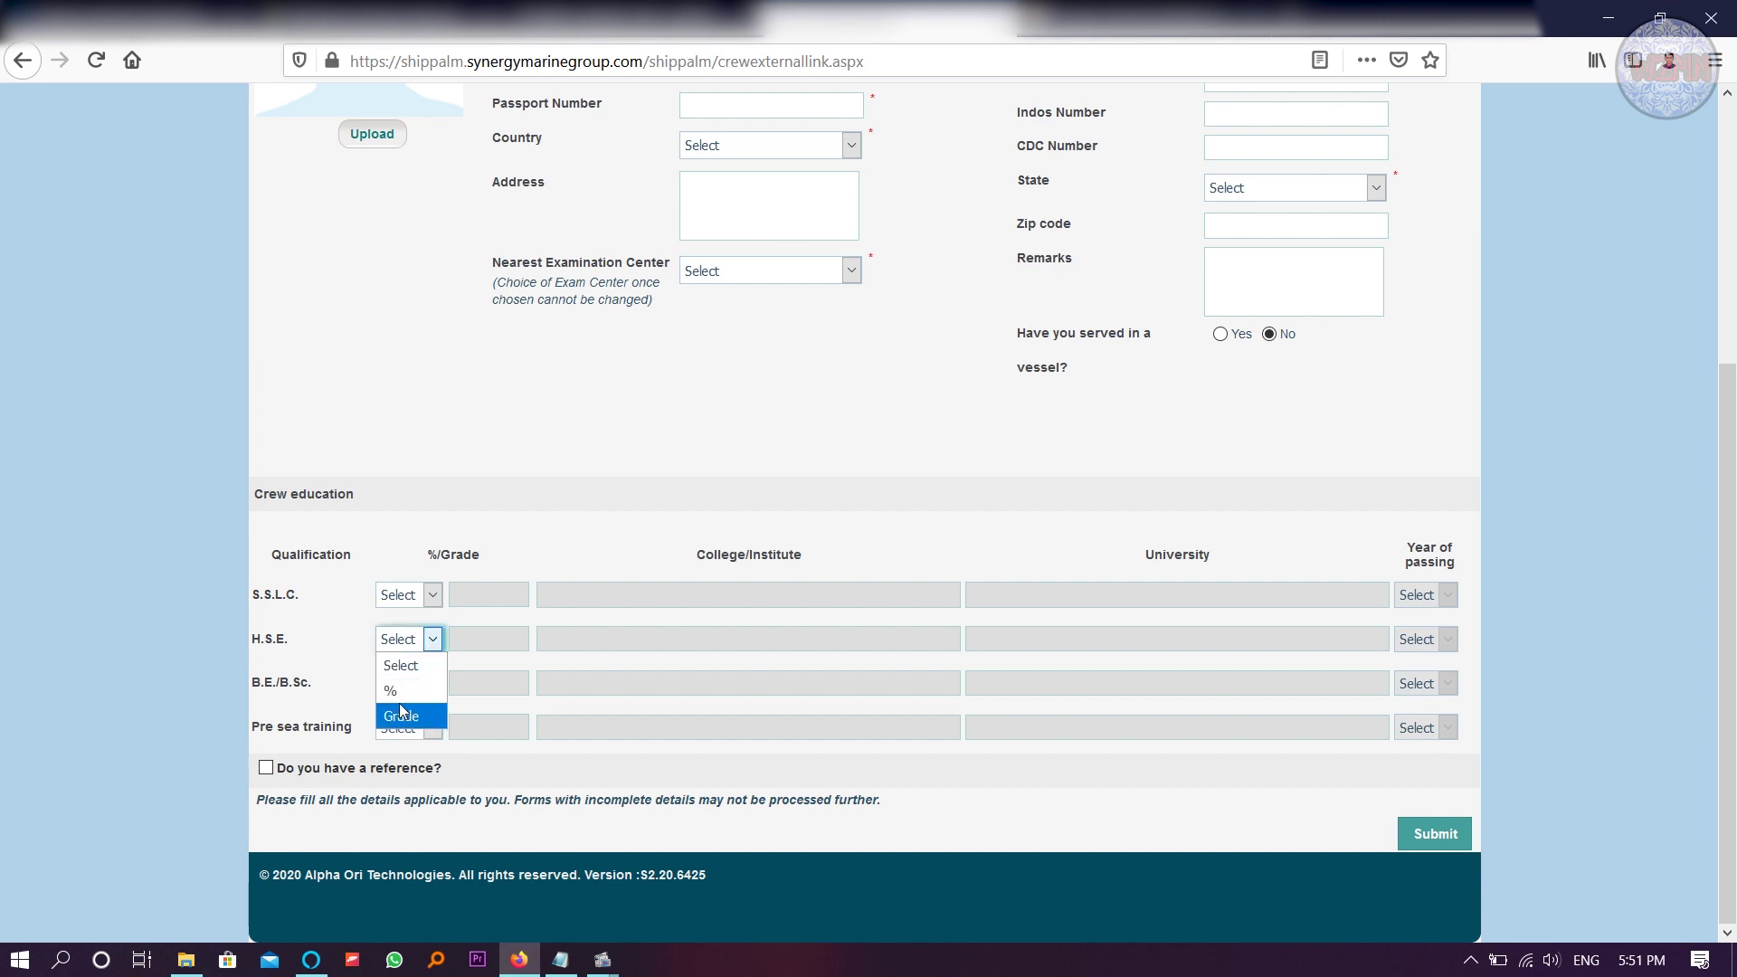
{"action": "left_click", "coordinate": [595, 364]}
{"action": "left_click", "coordinate": [431, 651]}
{"action": "left_click", "coordinate": [405, 665]}
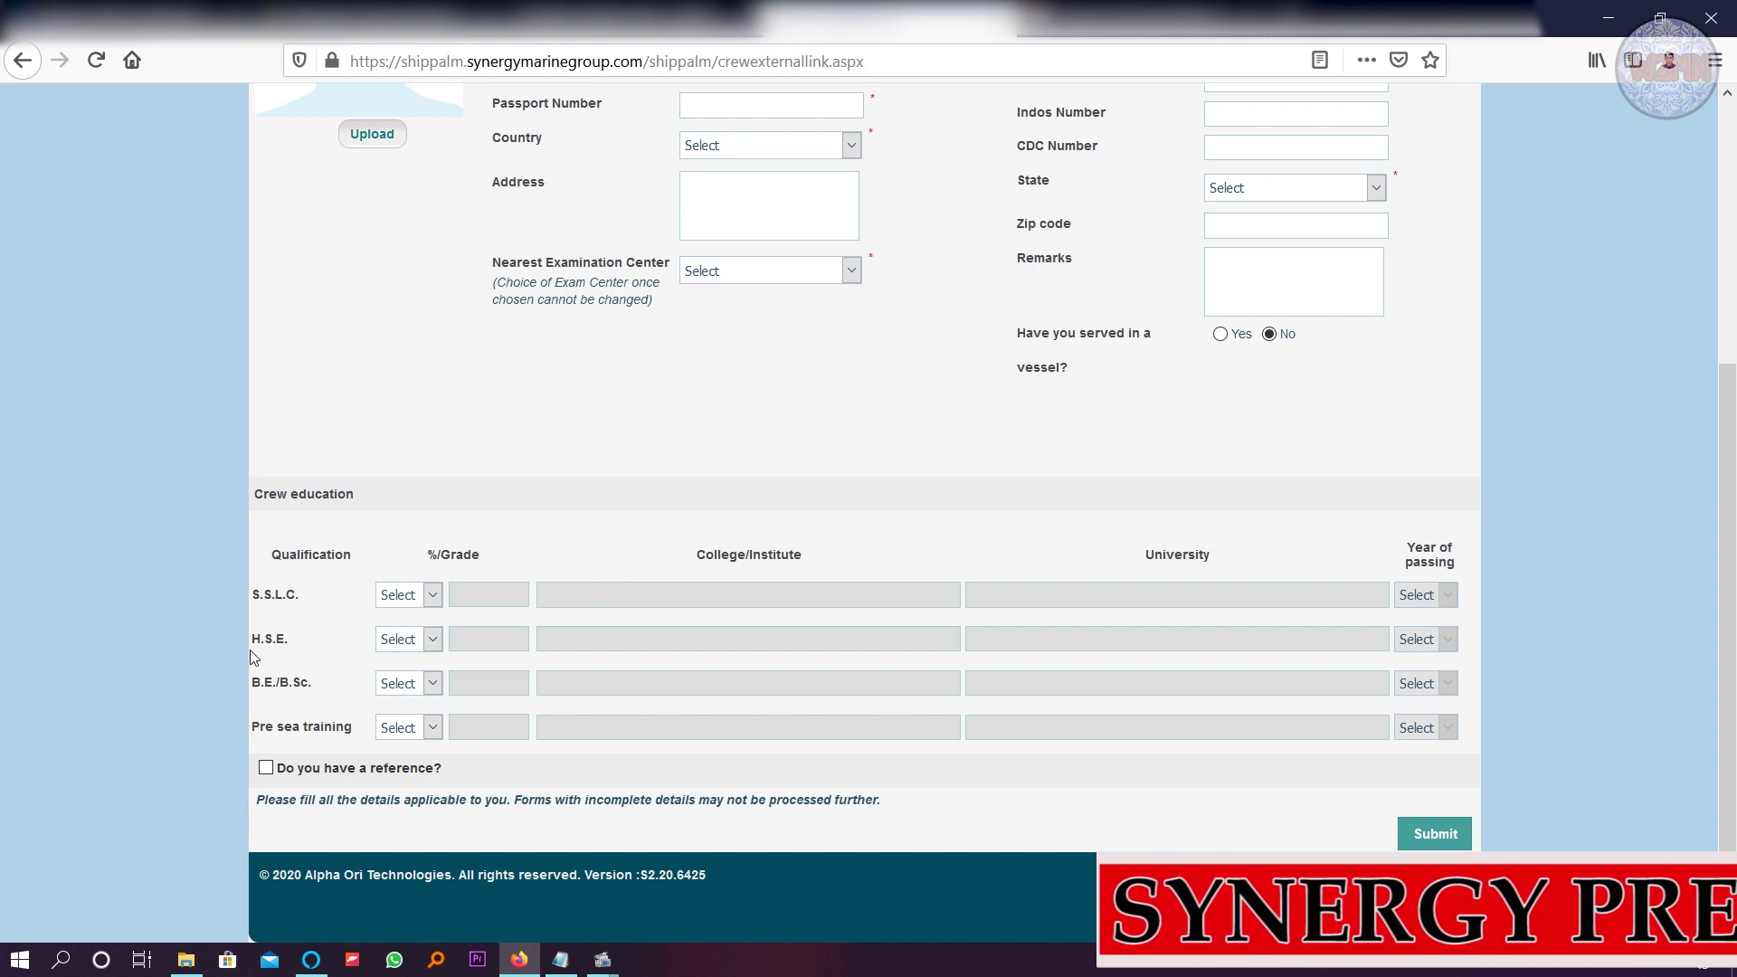
{"action": "mouse_move", "coordinate": [252, 605]}
{"action": "left_mouse_down"}
{"action": "mouse_move", "coordinate": [301, 689]}
{"action": "mouse_move", "coordinate": [248, 689]}
{"action": "mouse_move", "coordinate": [302, 695]}
{"action": "mouse_move", "coordinate": [246, 688]}
{"action": "left_mouse_up"}
{"action": "left_click", "coordinate": [416, 684]}
{"action": "left_click", "coordinate": [530, 698]}
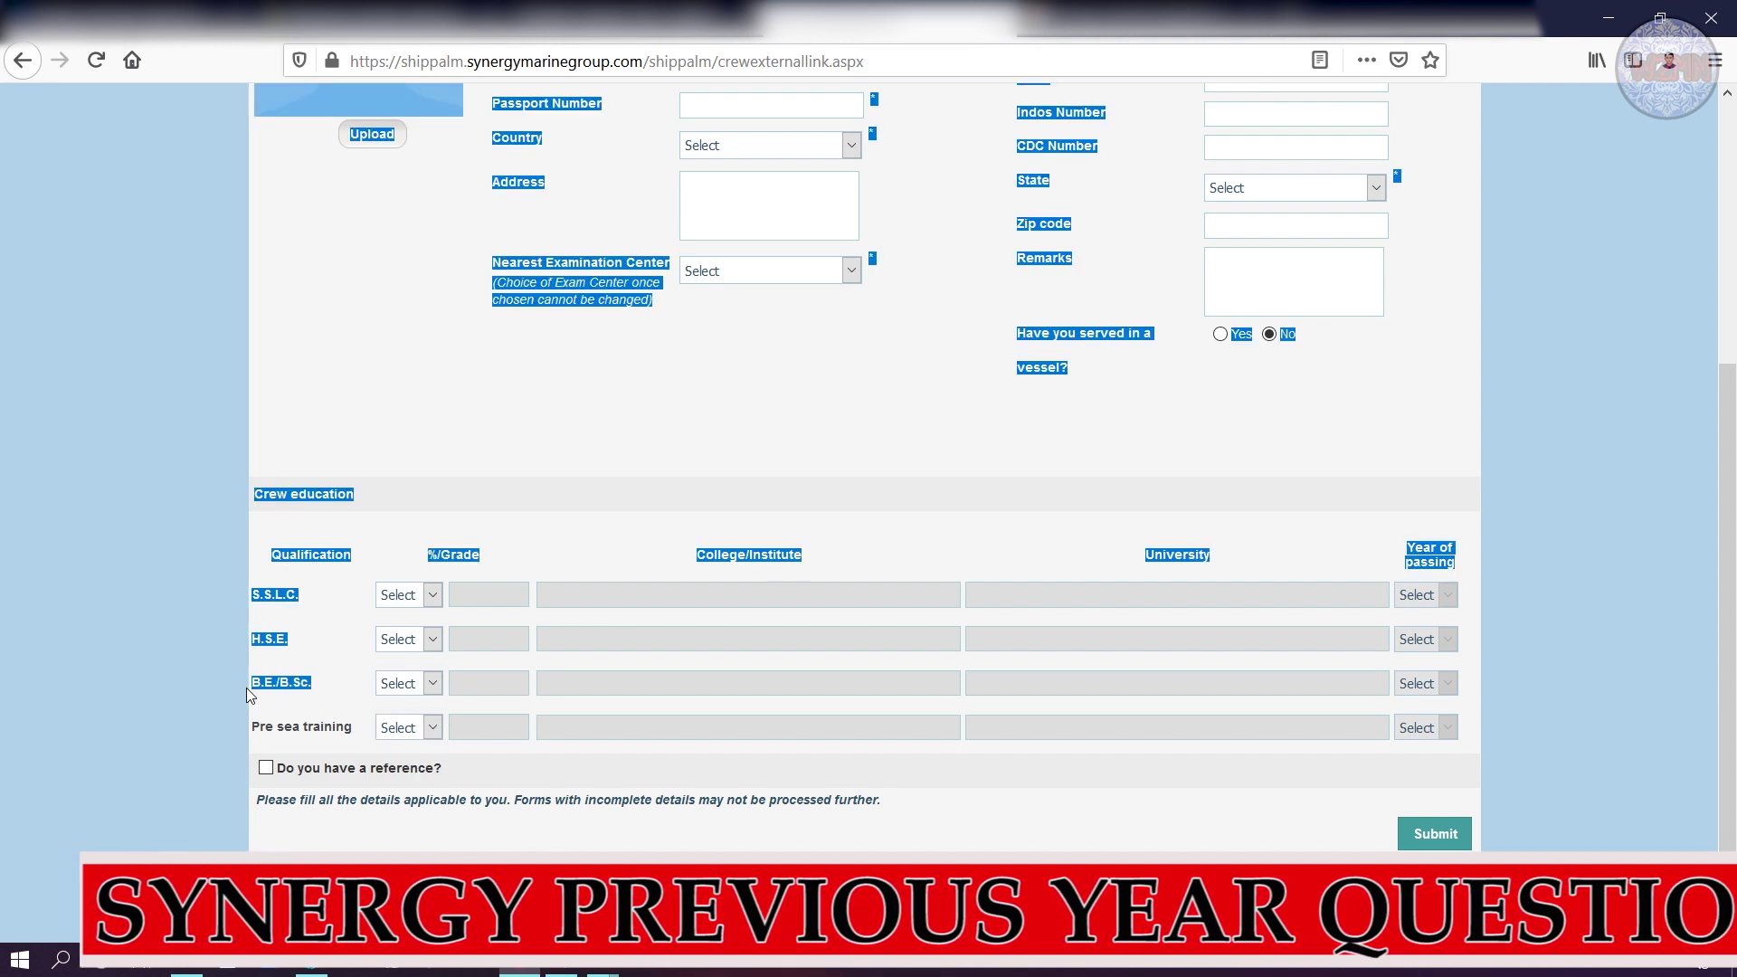
{"action": "left_click", "coordinate": [301, 742]}
{"action": "left_click_drag", "start_coordinate": [354, 729], "coordinate": [280, 729]}
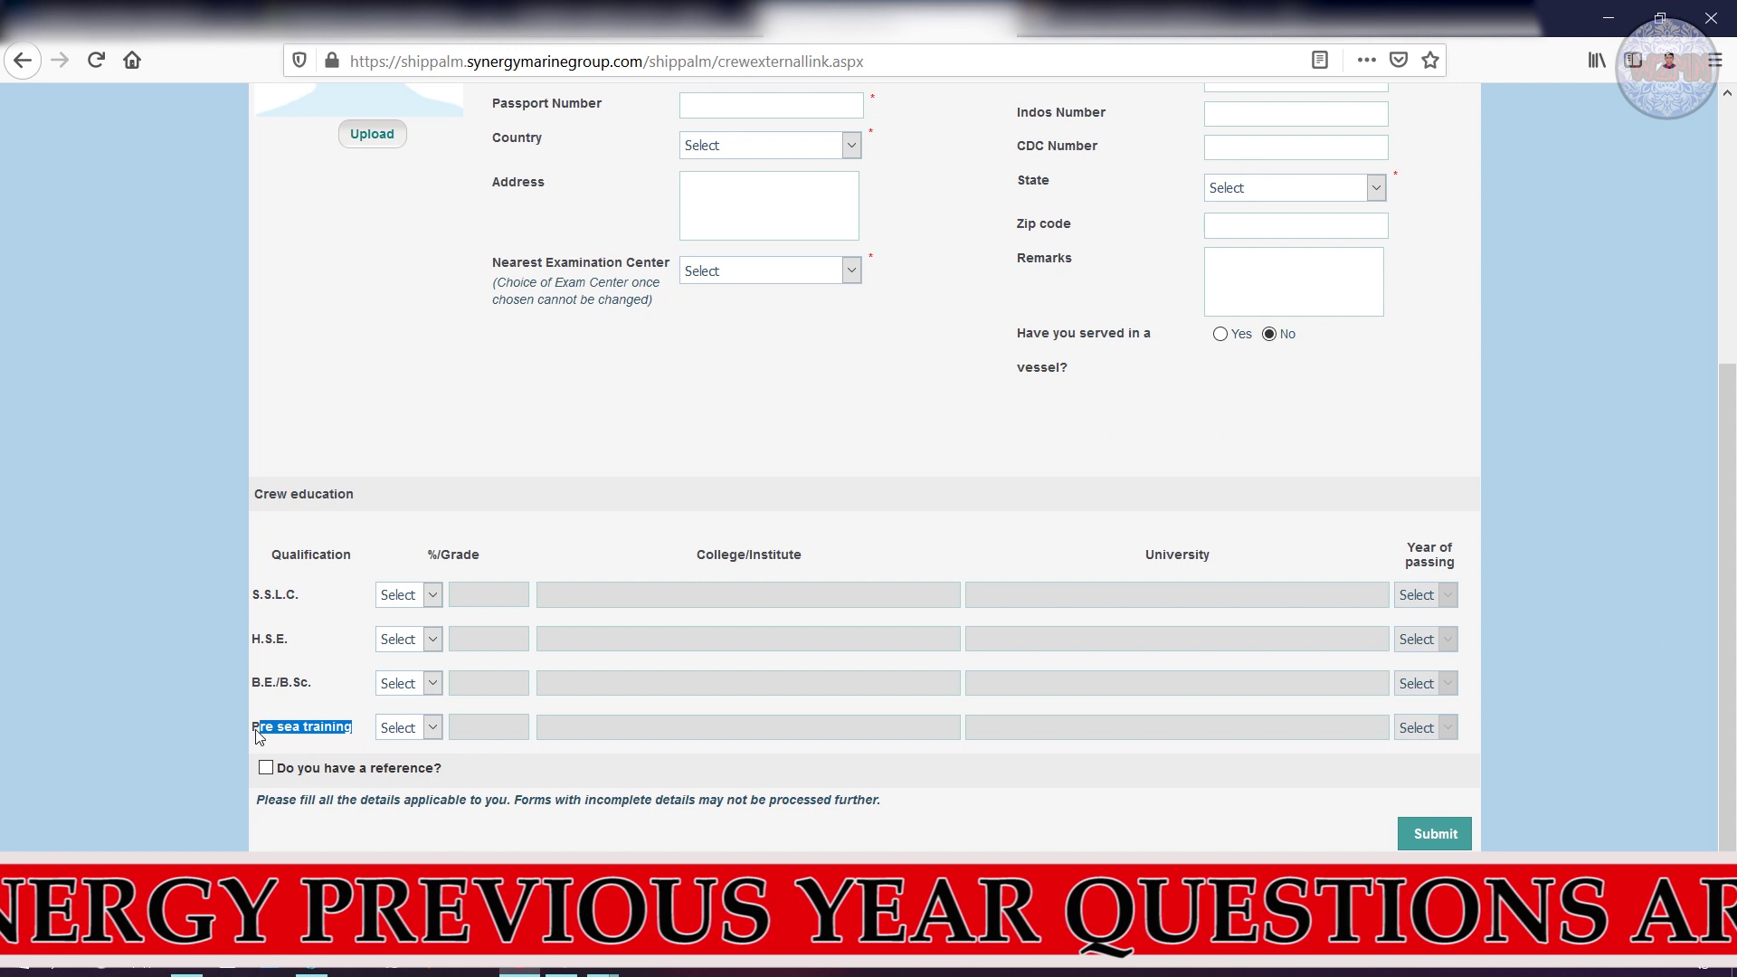
Step: Set Pre sea training scoring to Grade and step into its Grade and College/Institute fields
{"action": "left_click", "coordinate": [422, 737]}
{"action": "left_click", "coordinate": [395, 802]}
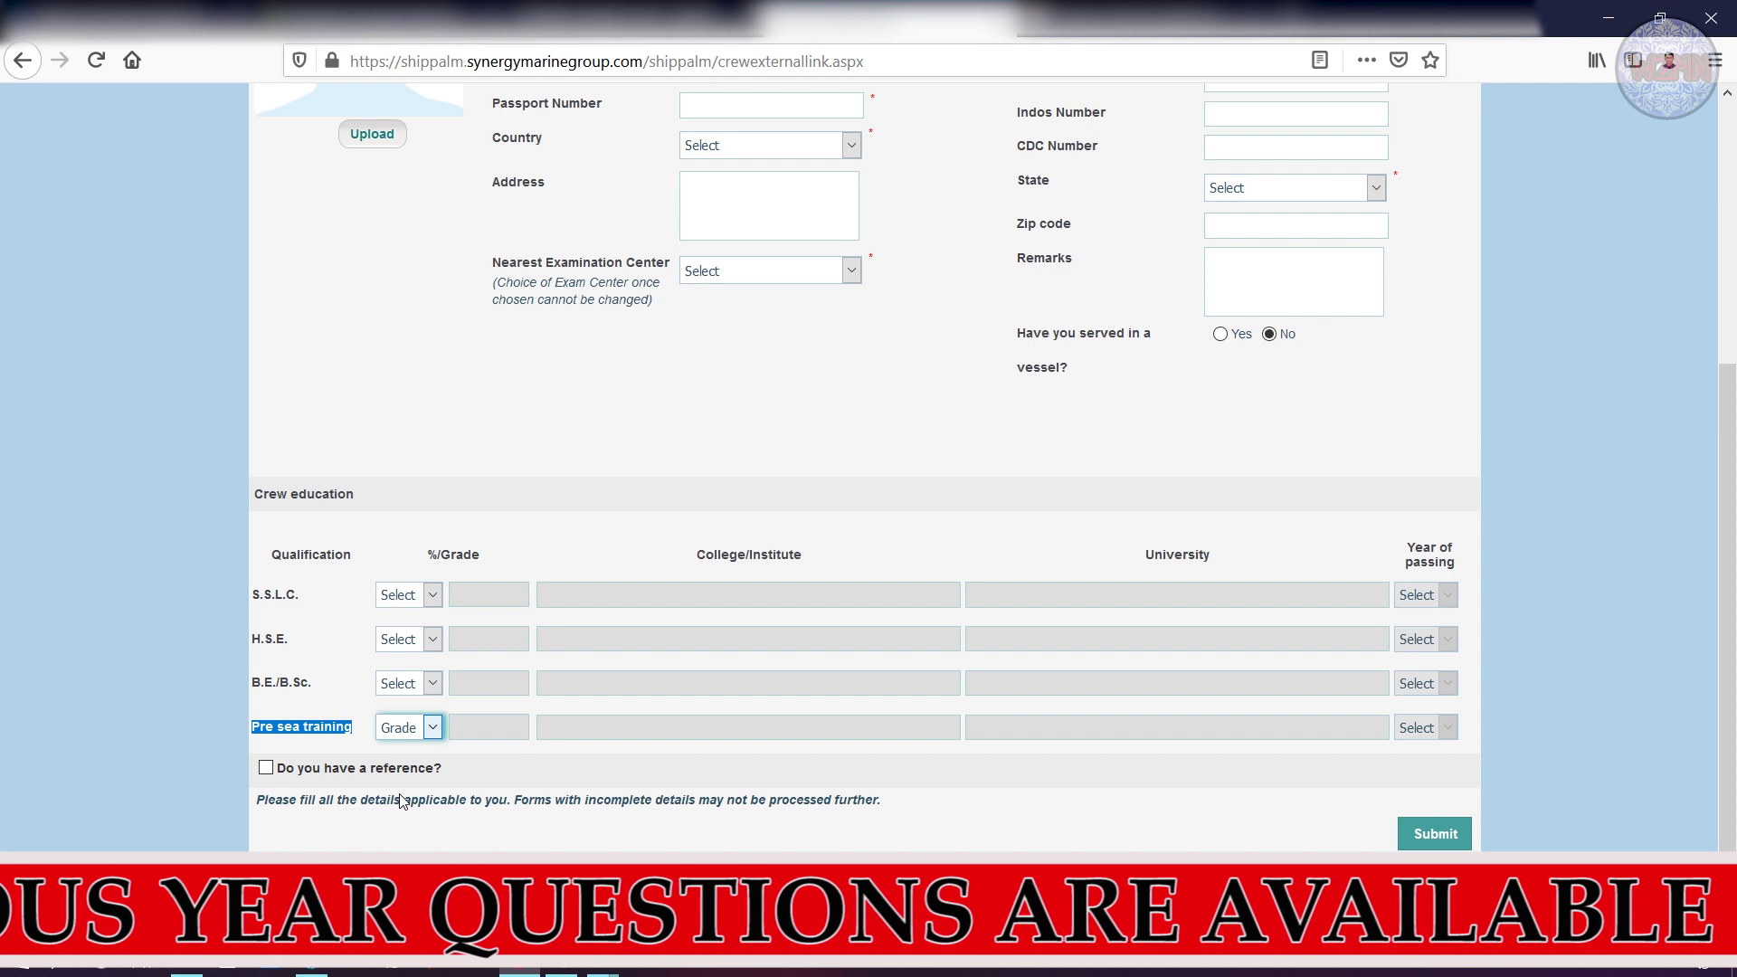
{"action": "left_click", "coordinate": [467, 724]}
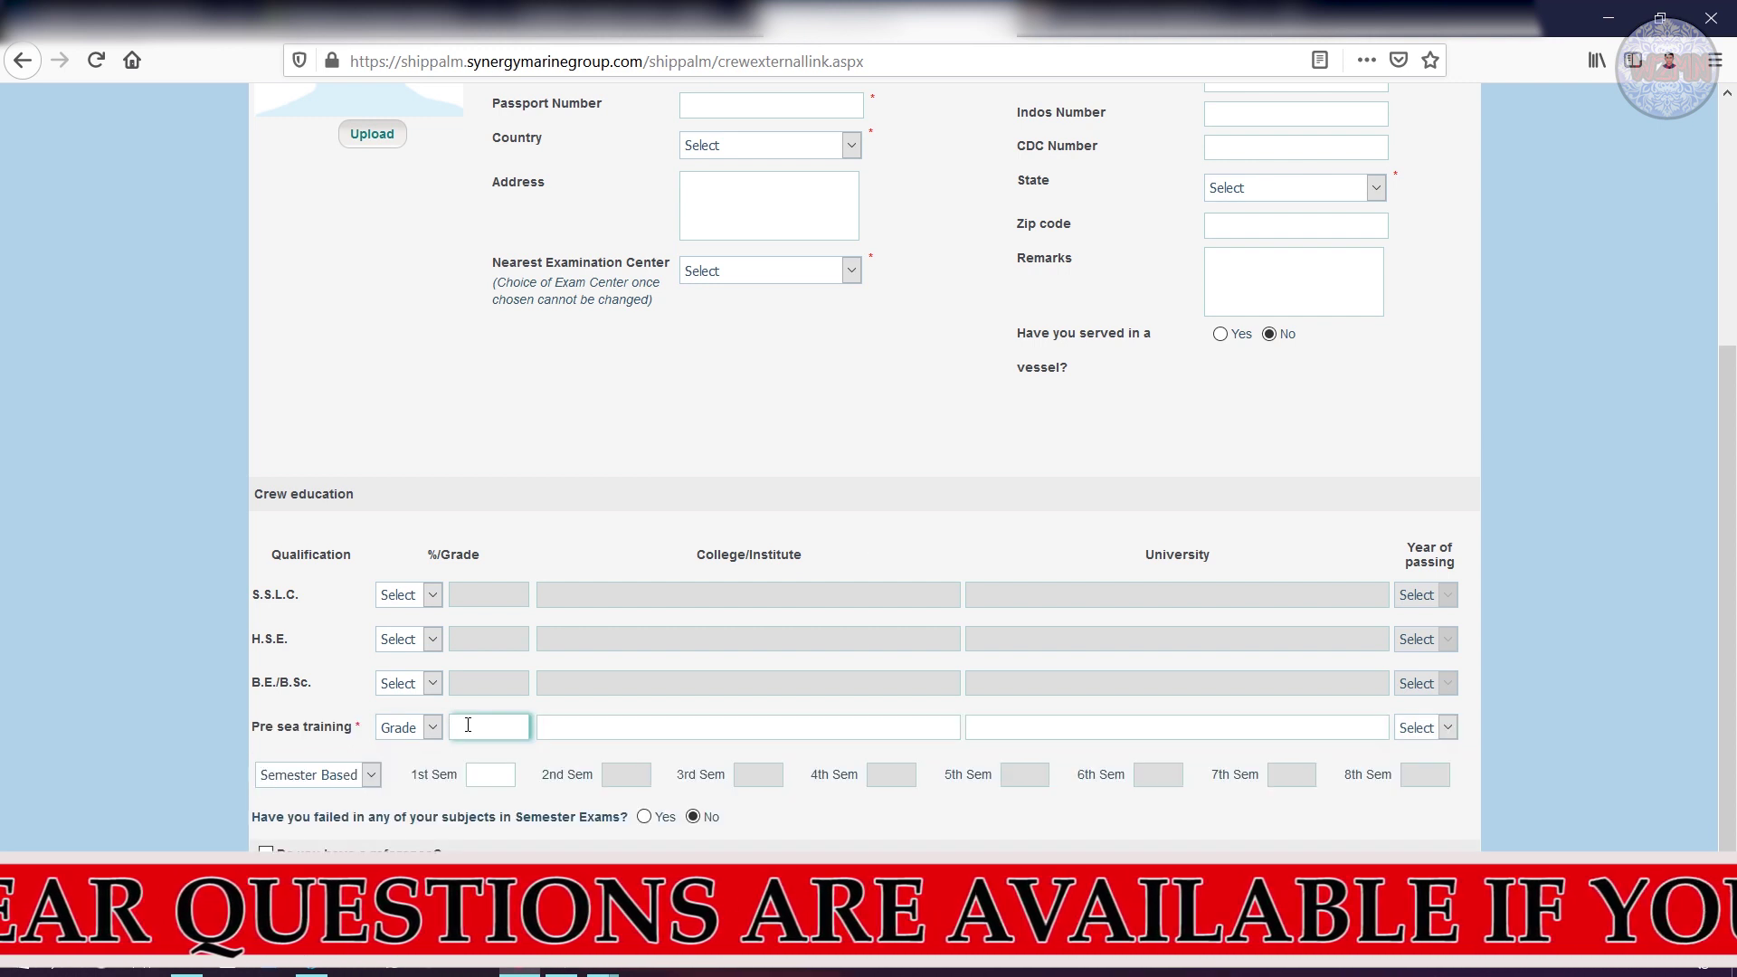
{"action": "left_click", "coordinate": [556, 729]}
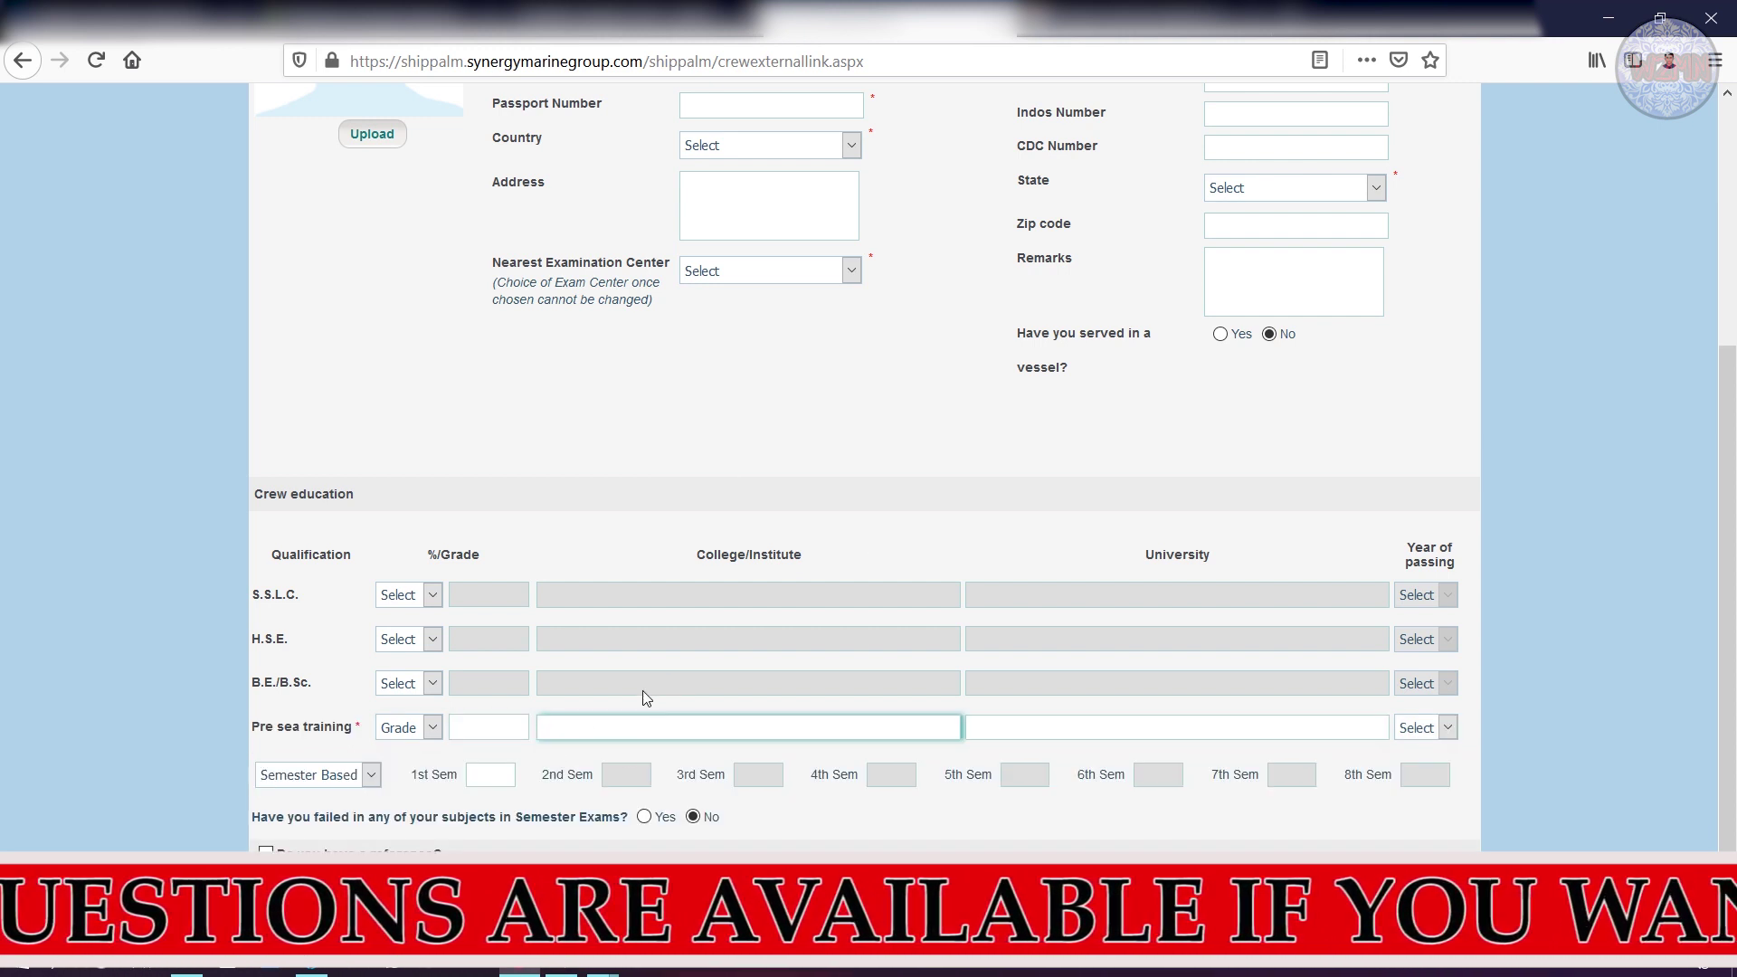
Step: Move through the University field and view Year of passing, leaving it unset
{"action": "left_click", "coordinate": [1035, 728]}
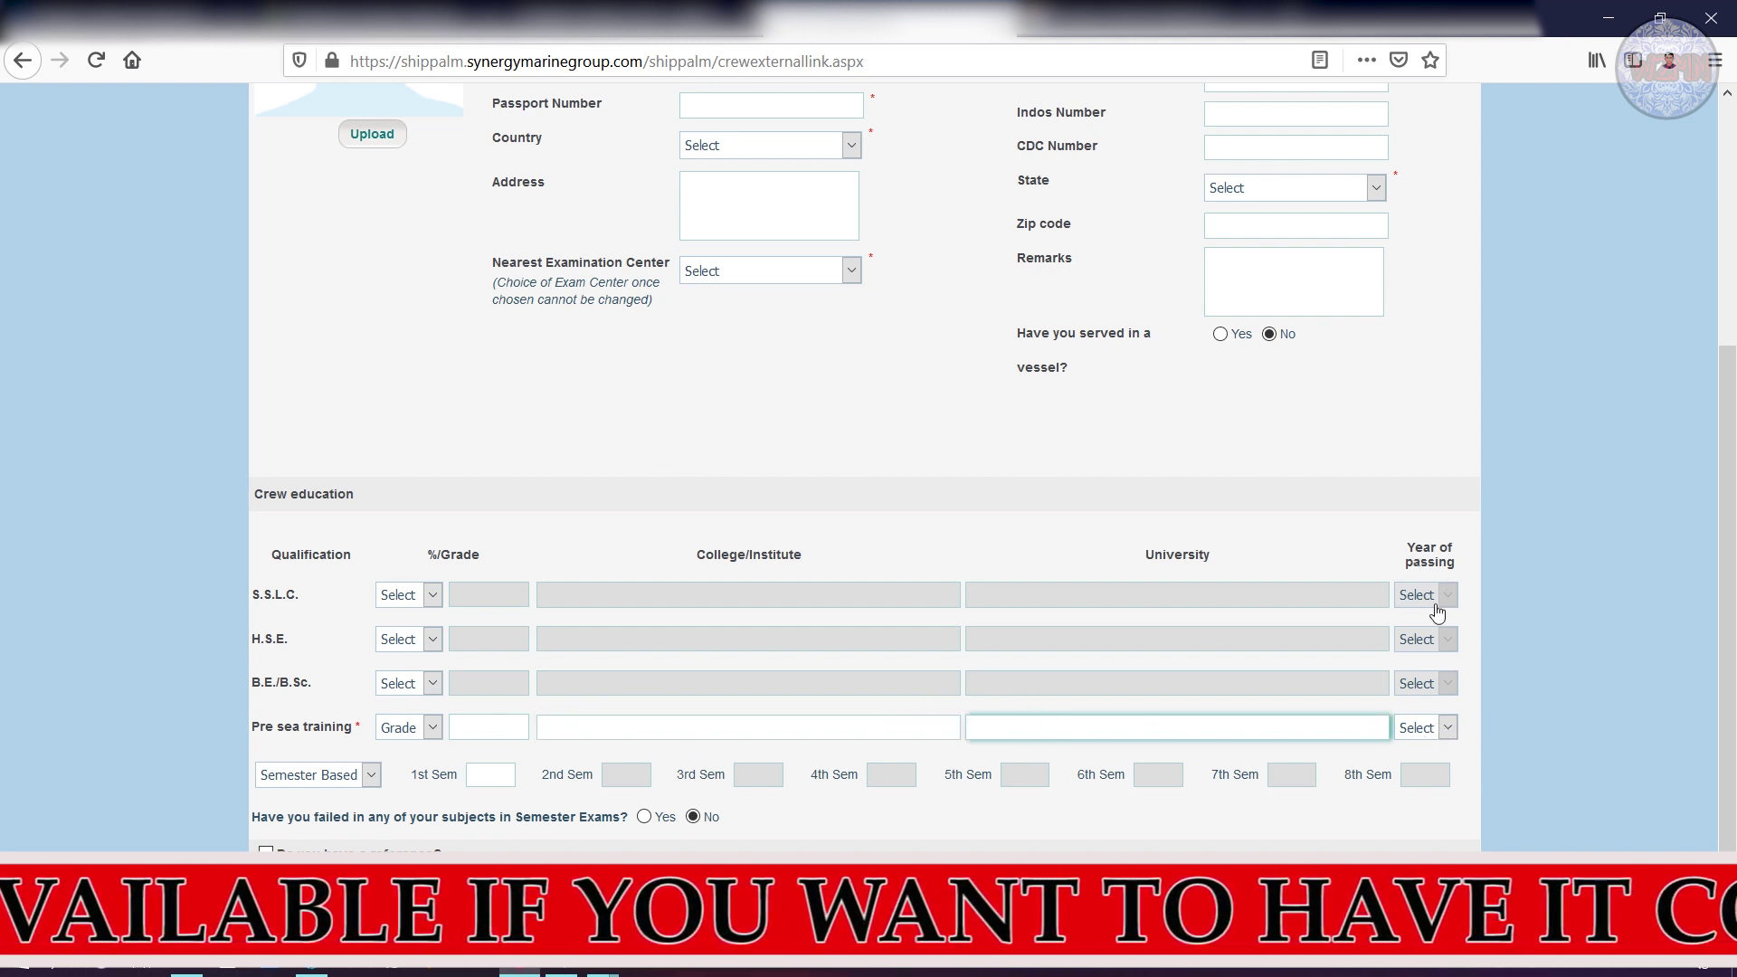
{"action": "left_click", "coordinate": [1424, 725]}
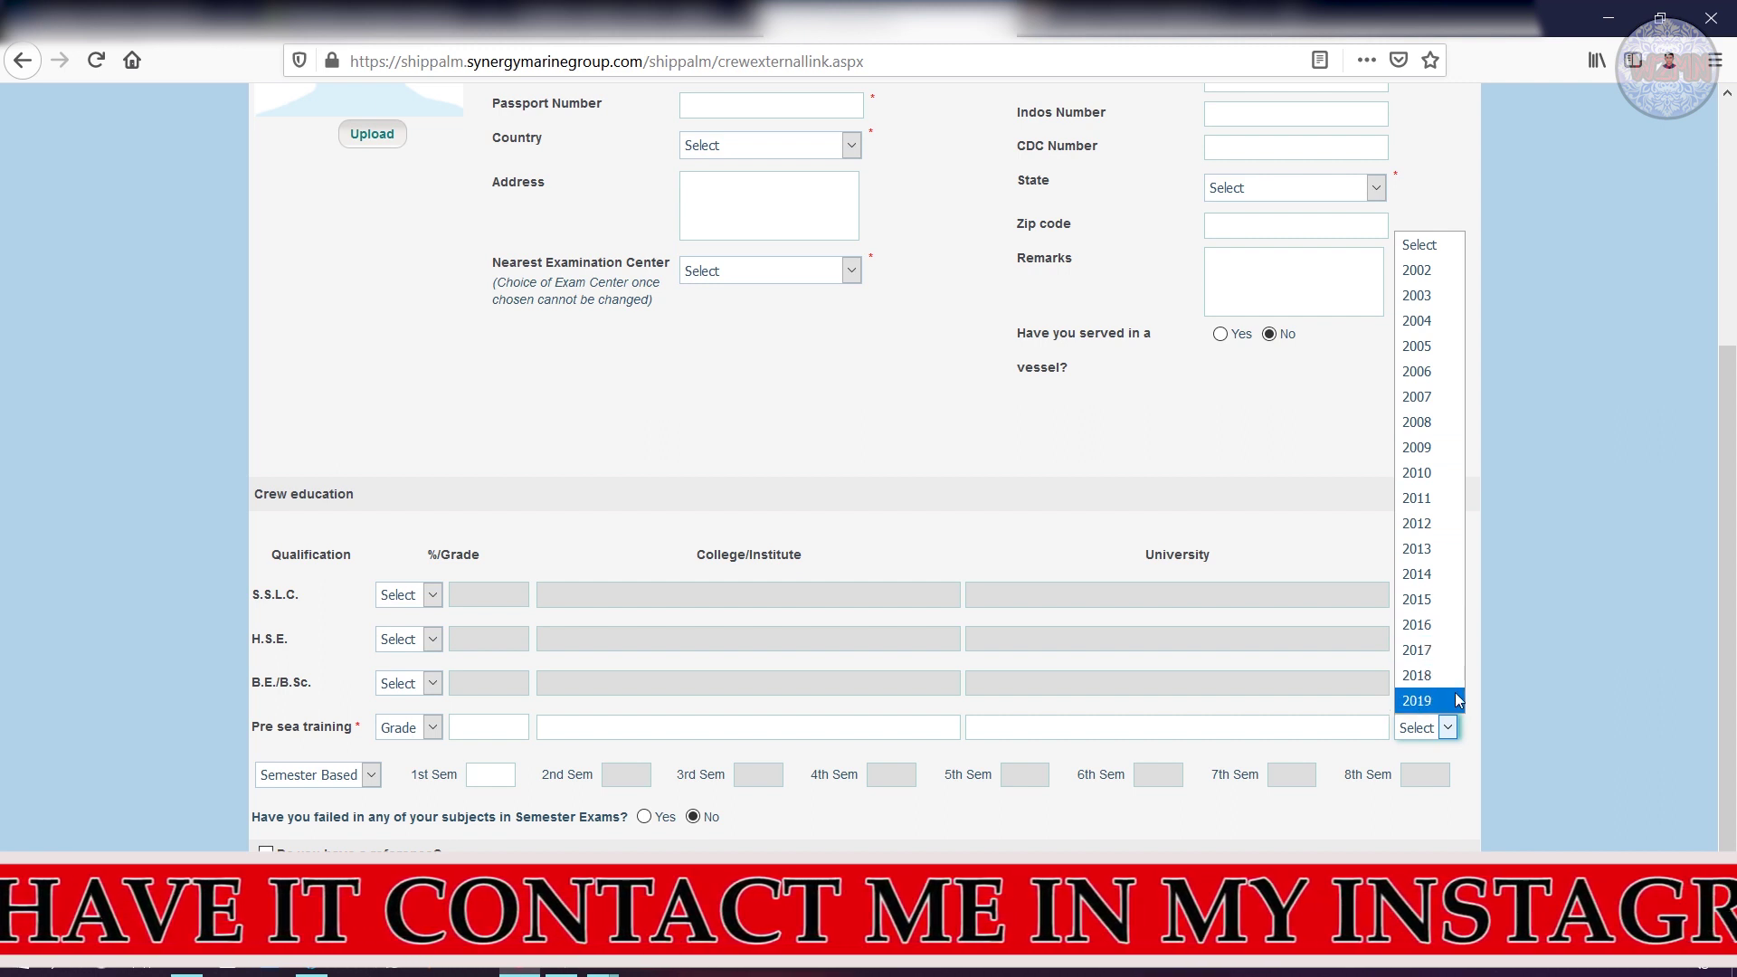
{"action": "left_click", "coordinate": [1525, 676]}
{"action": "scroll", "coordinate": [1522, 667], "scroll_direction": "down", "scroll_amount": 2}
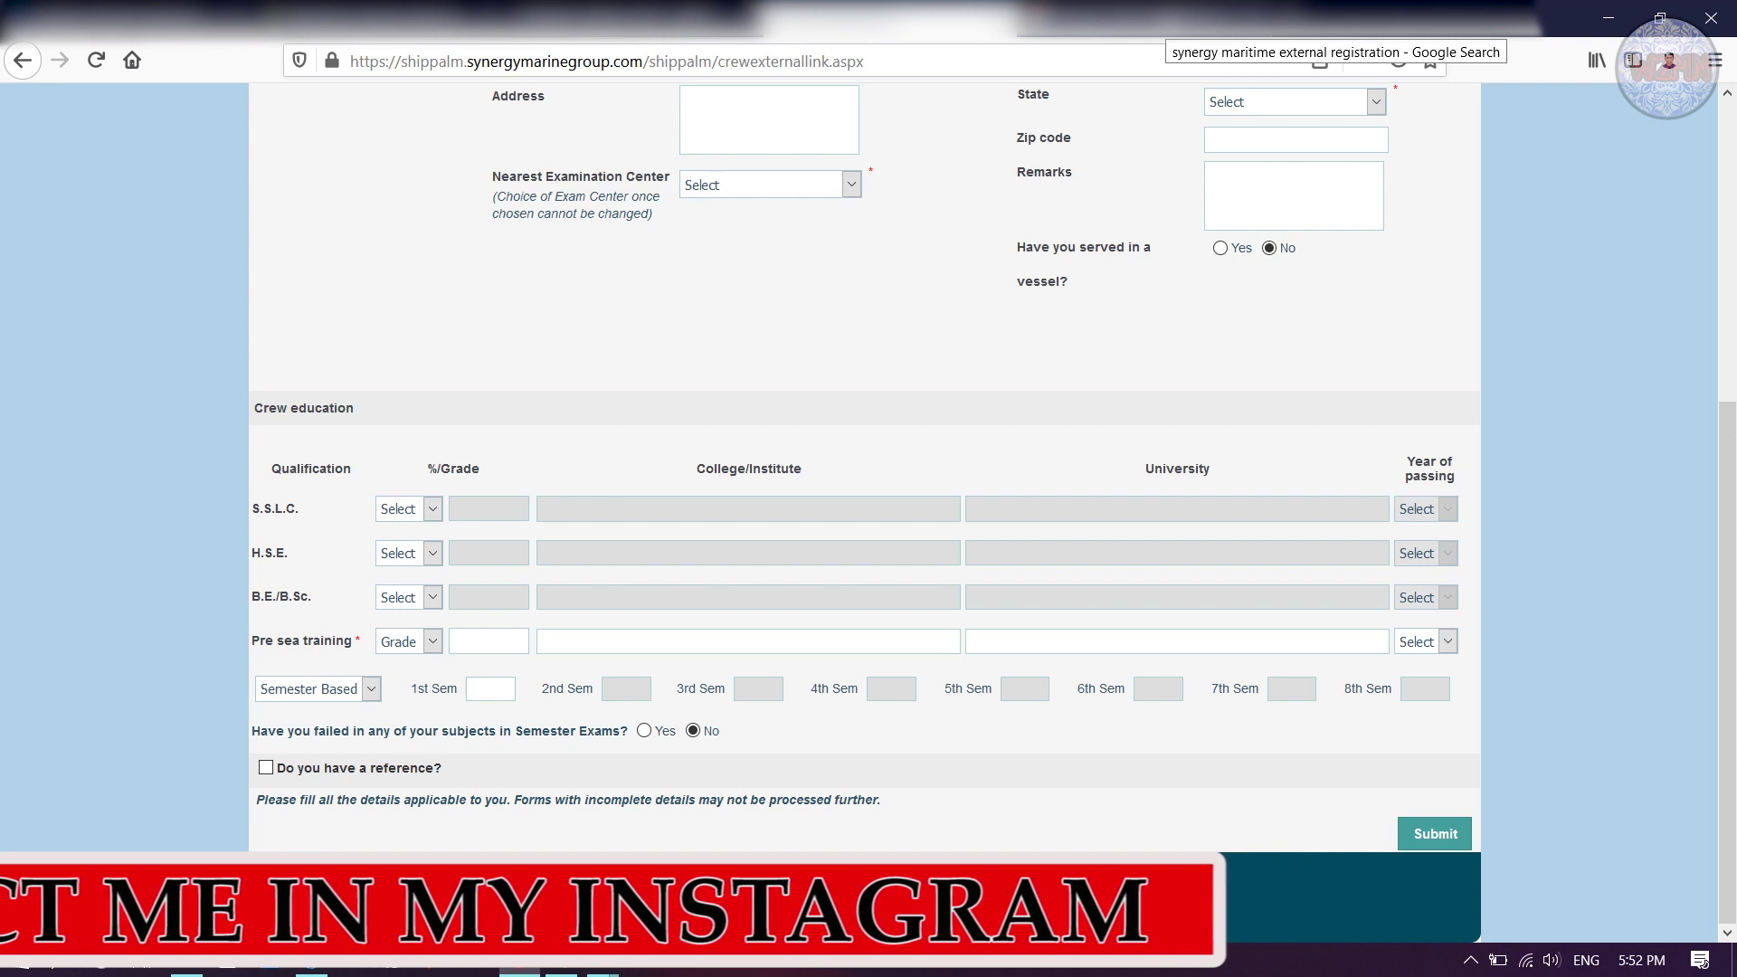
Step: Keep Semester Based scoring and enter 4.8 as the pre sea training 1st Sem grade
{"action": "left_click", "coordinate": [362, 691]}
{"action": "left_click", "coordinate": [357, 713]}
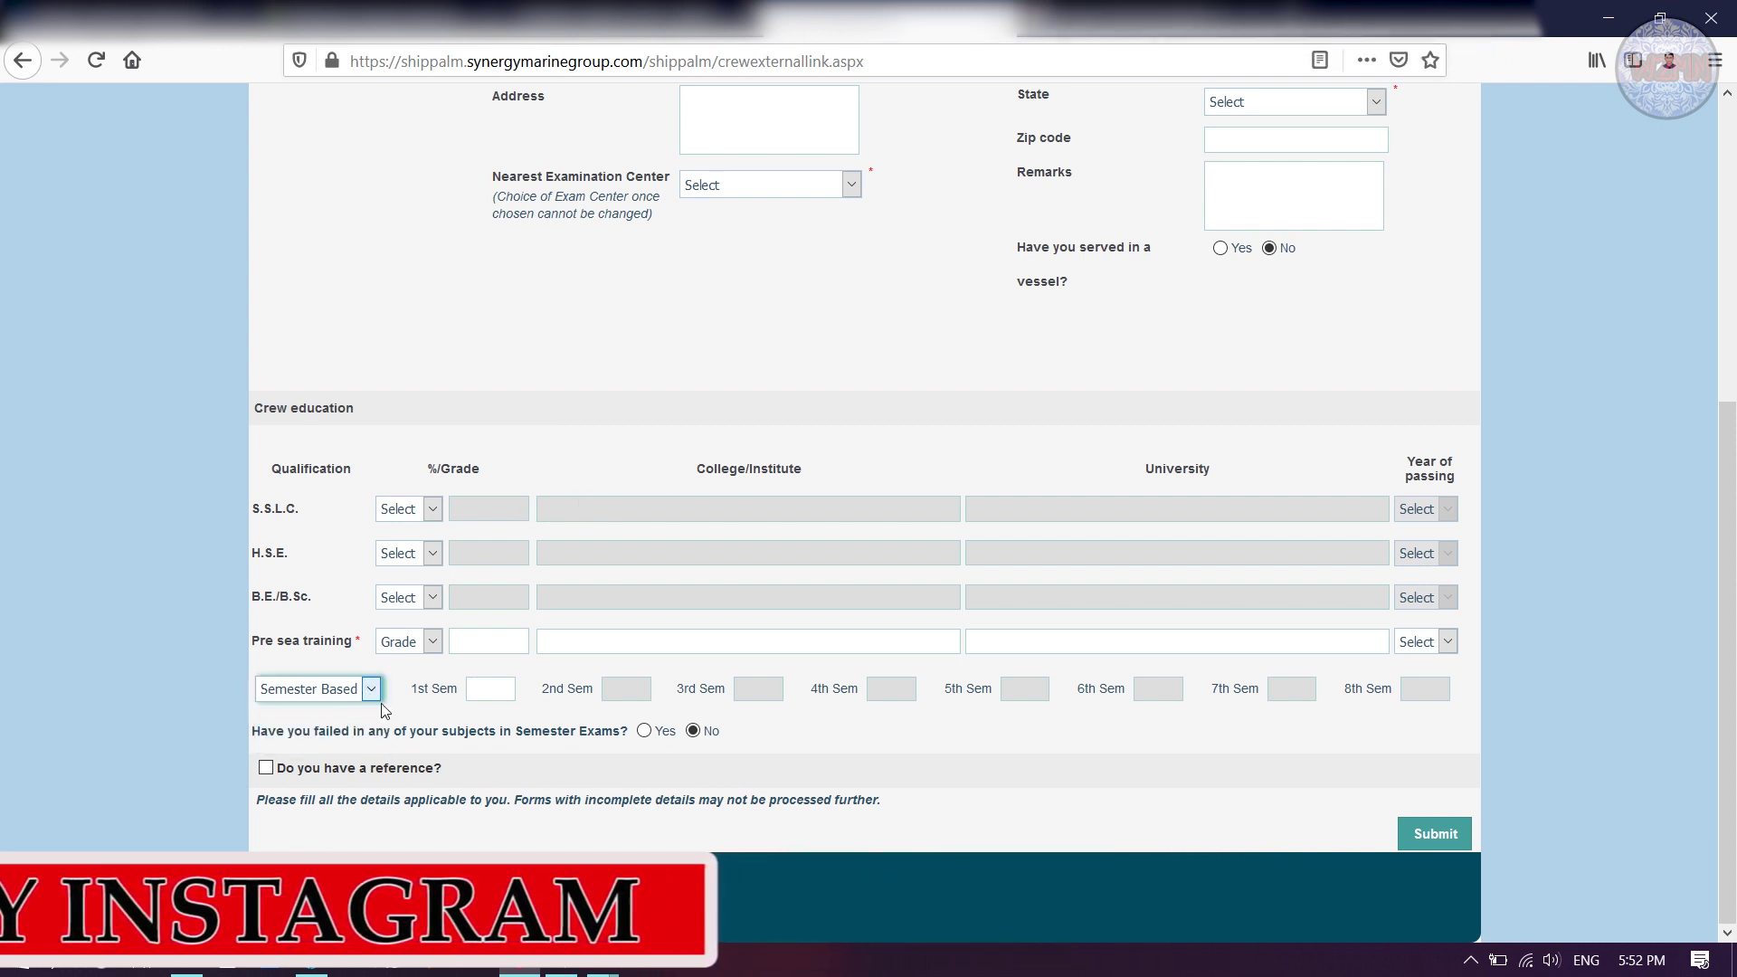
{"action": "left_click", "coordinate": [490, 689]}
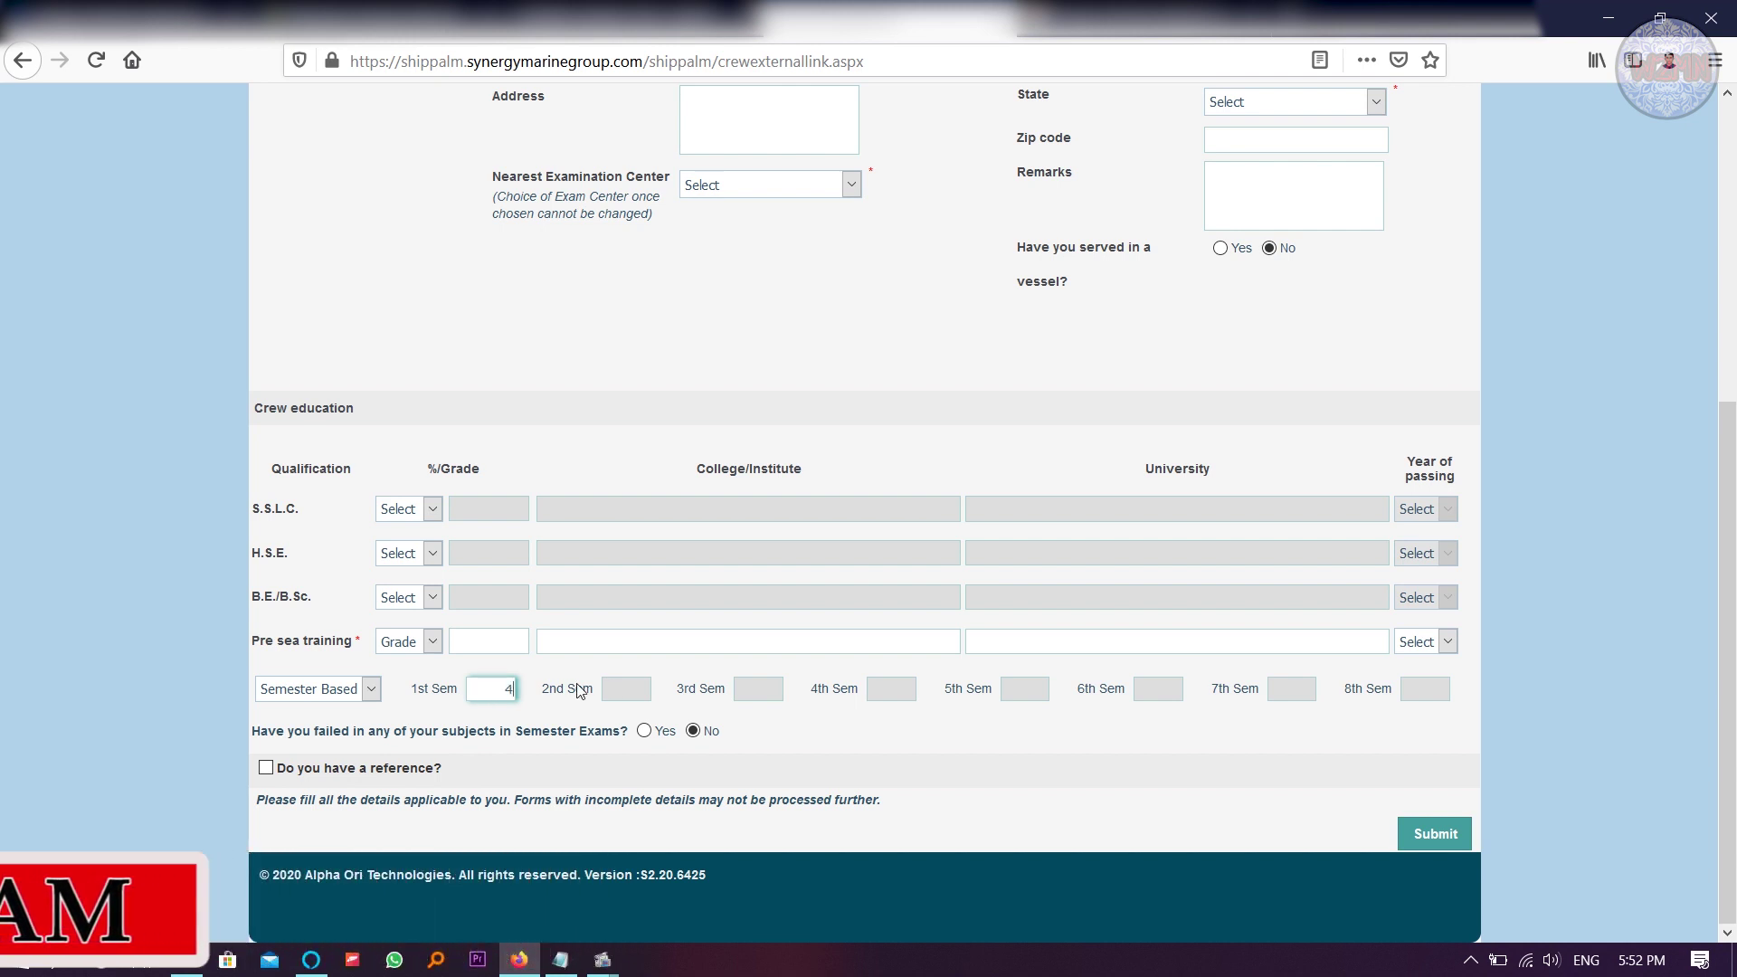
{"action": "type", "text": "4.8"}
{"action": "left_click", "coordinate": [631, 696]}
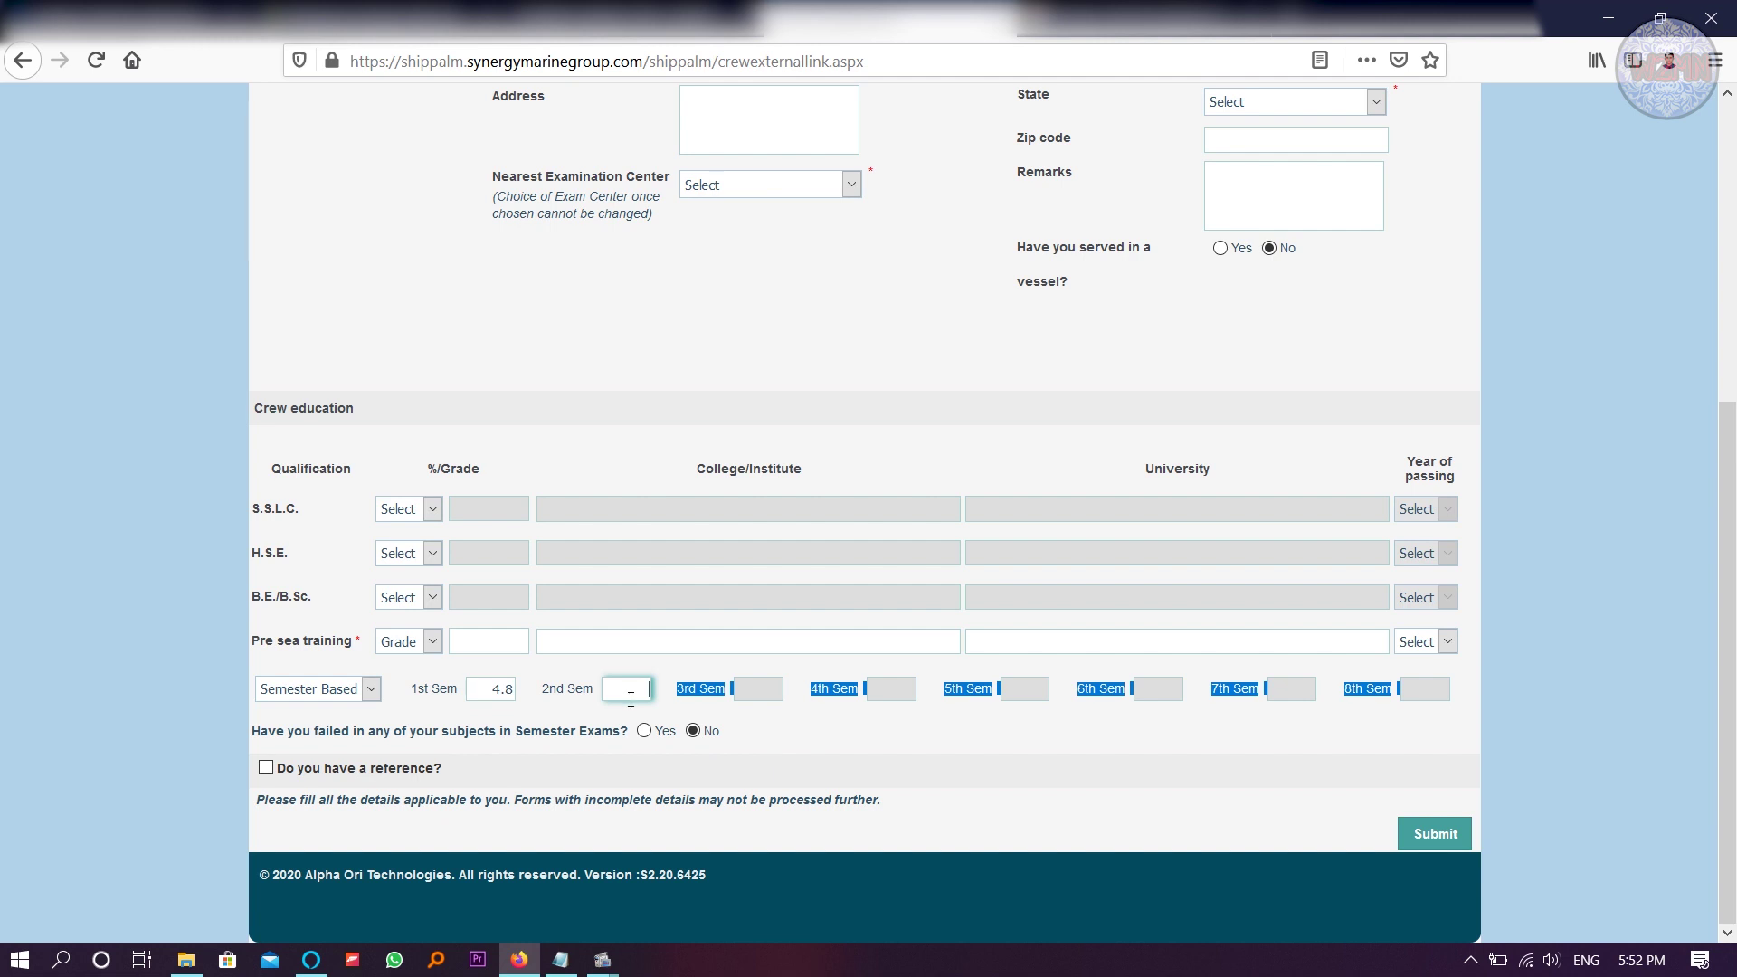
Step: Leave the failed-semester-subjects question answered No
{"action": "left_click_drag", "start_coordinate": [661, 697], "coordinate": [1404, 868]}
{"action": "left_click", "coordinate": [1140, 747]}
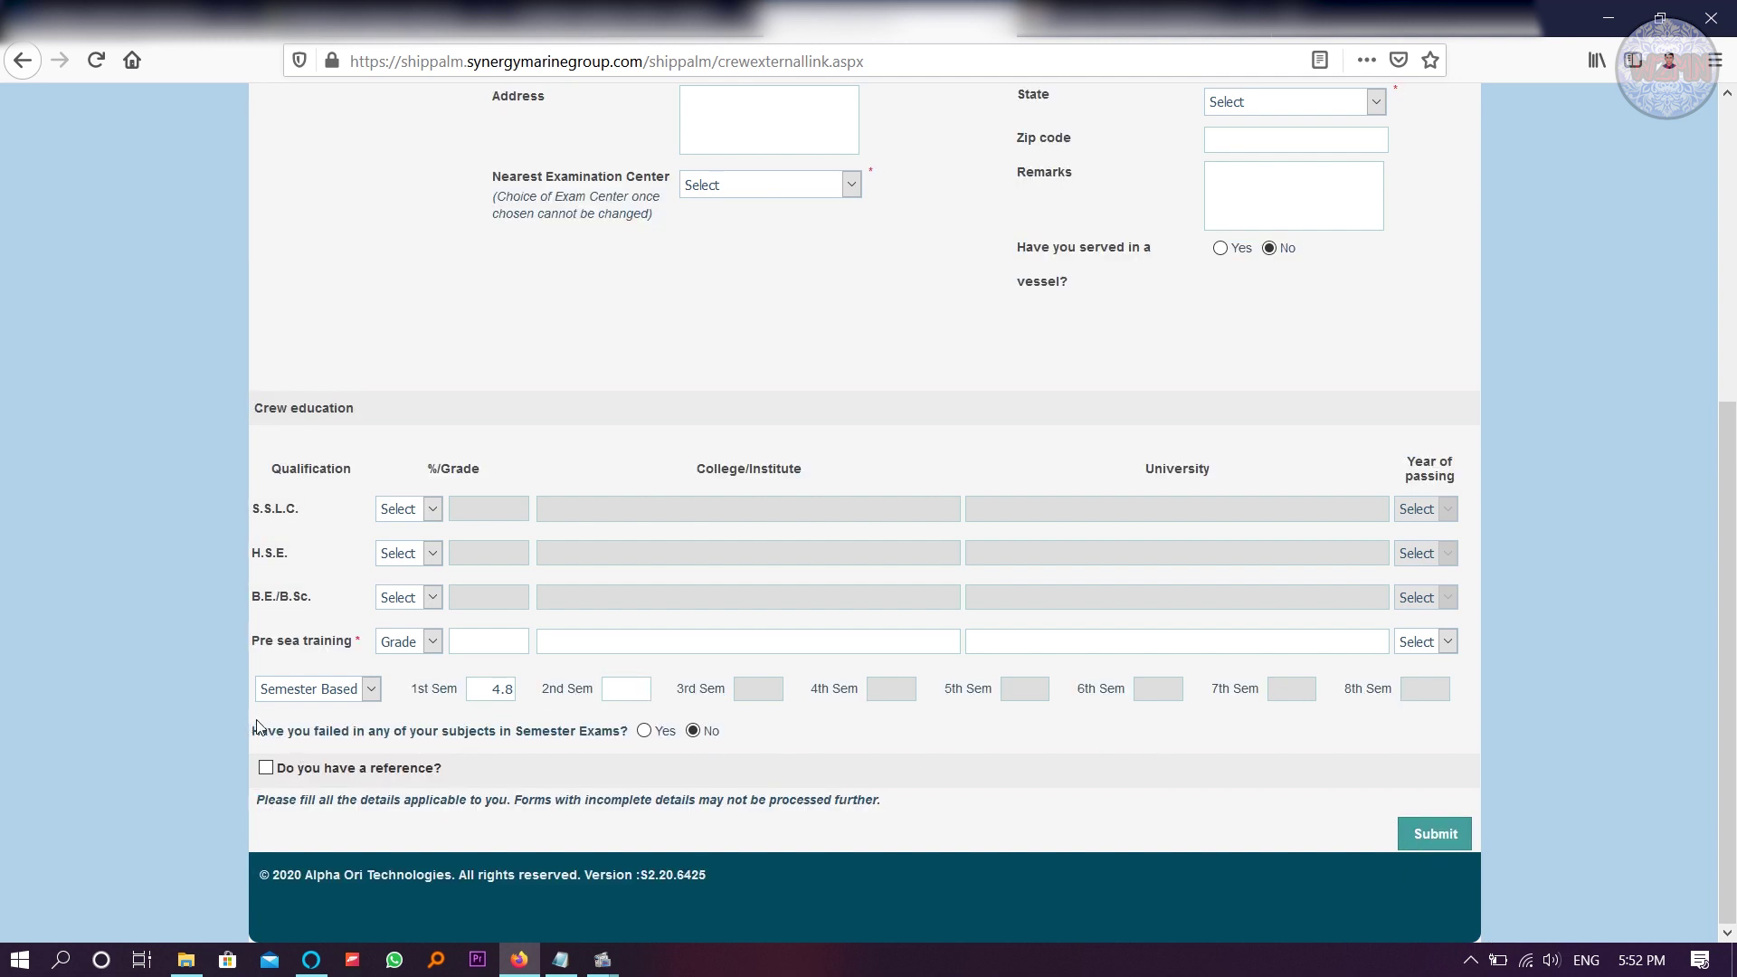
{"action": "left_click_drag", "start_coordinate": [256, 725], "coordinate": [622, 740]}
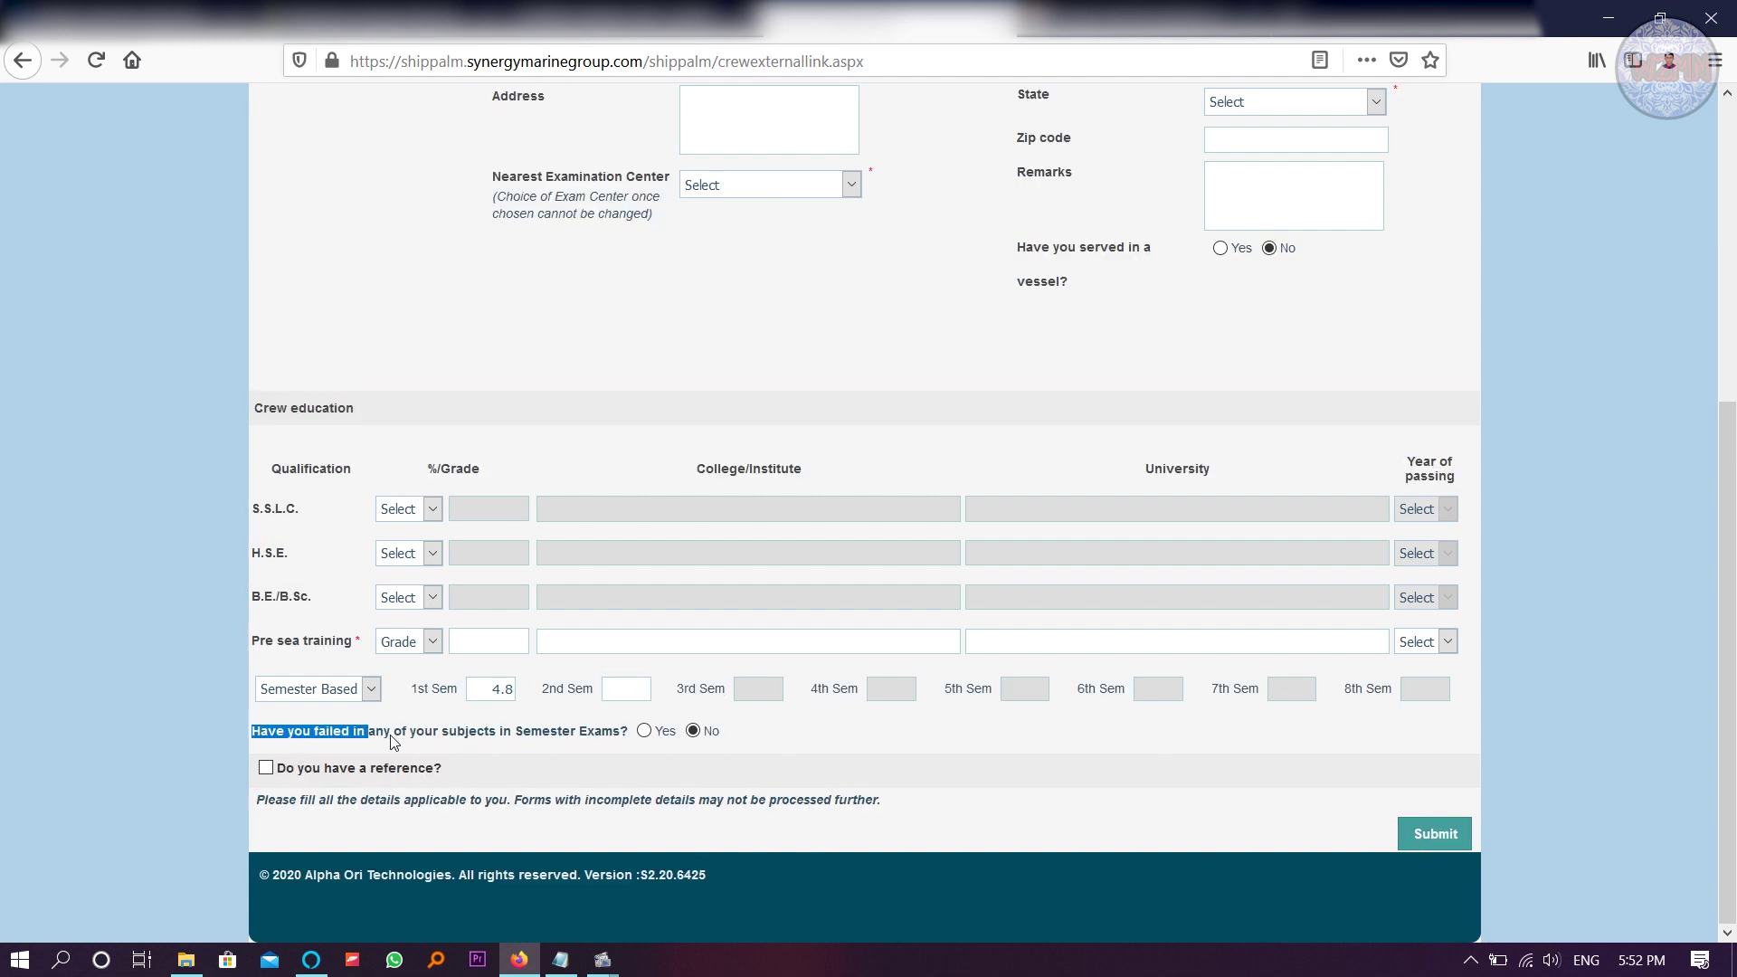
{"action": "left_click", "coordinate": [633, 749]}
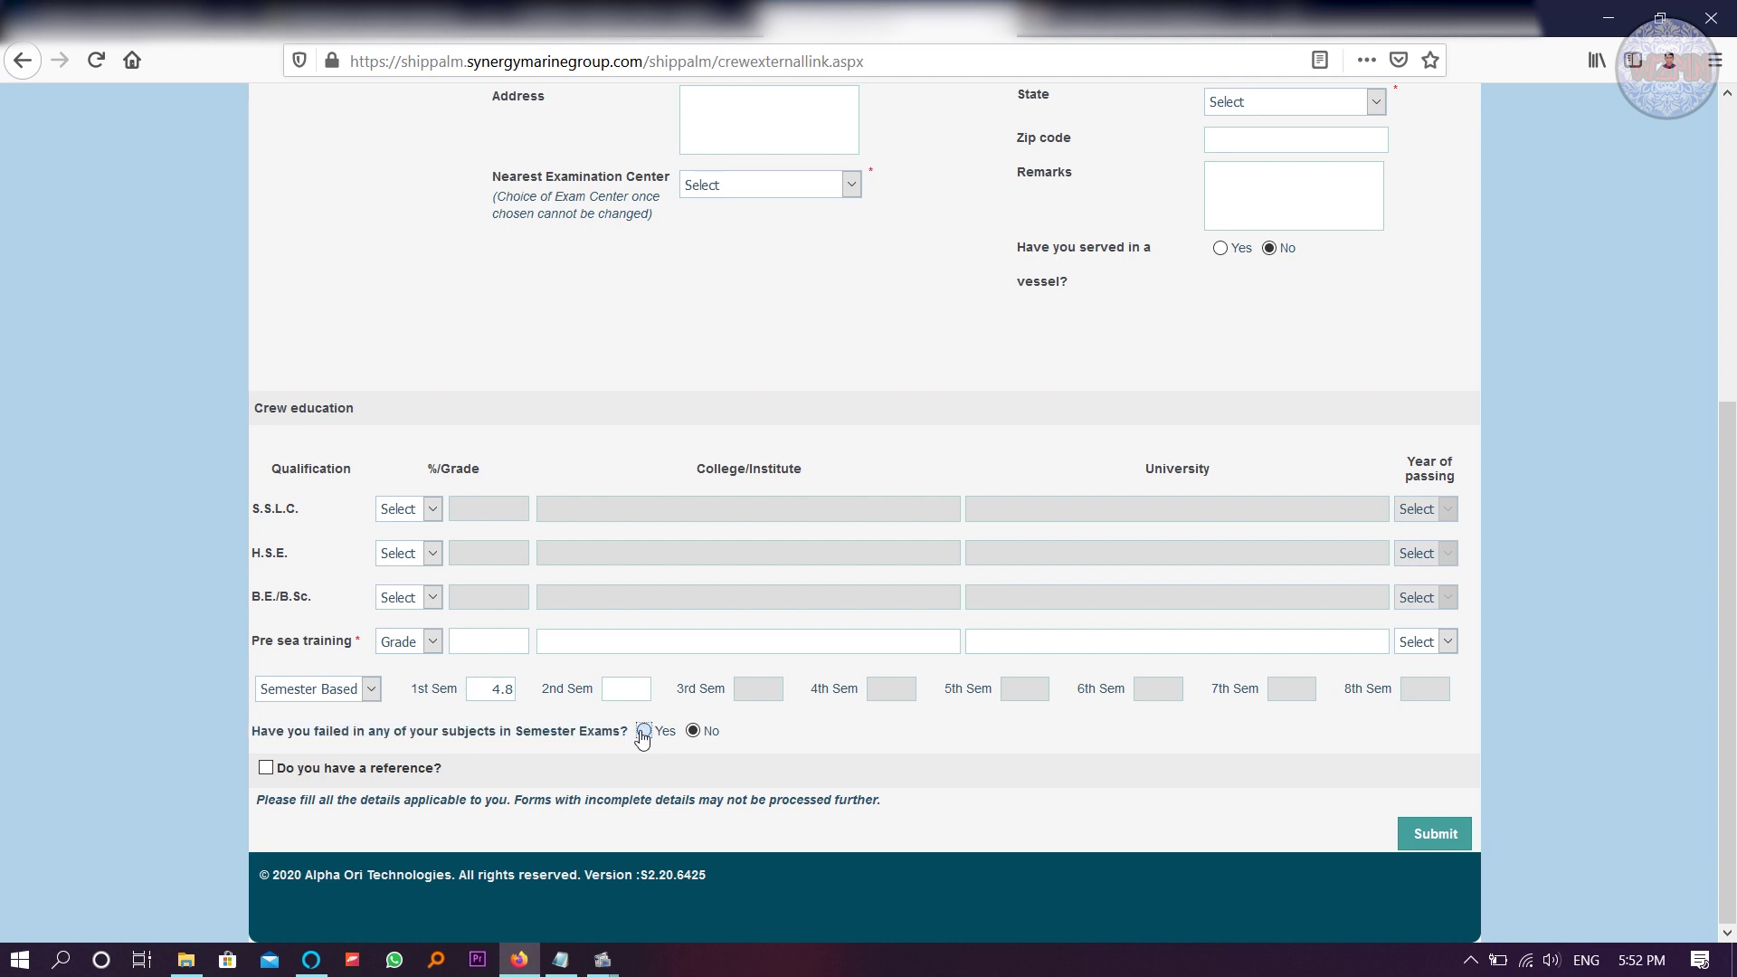
{"action": "left_click", "coordinate": [693, 731]}
Step: Mark a reference referred by Synergy Maritime and click into the referrer Name and Association fields
{"action": "left_click", "coordinate": [265, 767]}
{"action": "scroll", "coordinate": [621, 743], "scroll_direction": "down", "scroll_amount": 2}
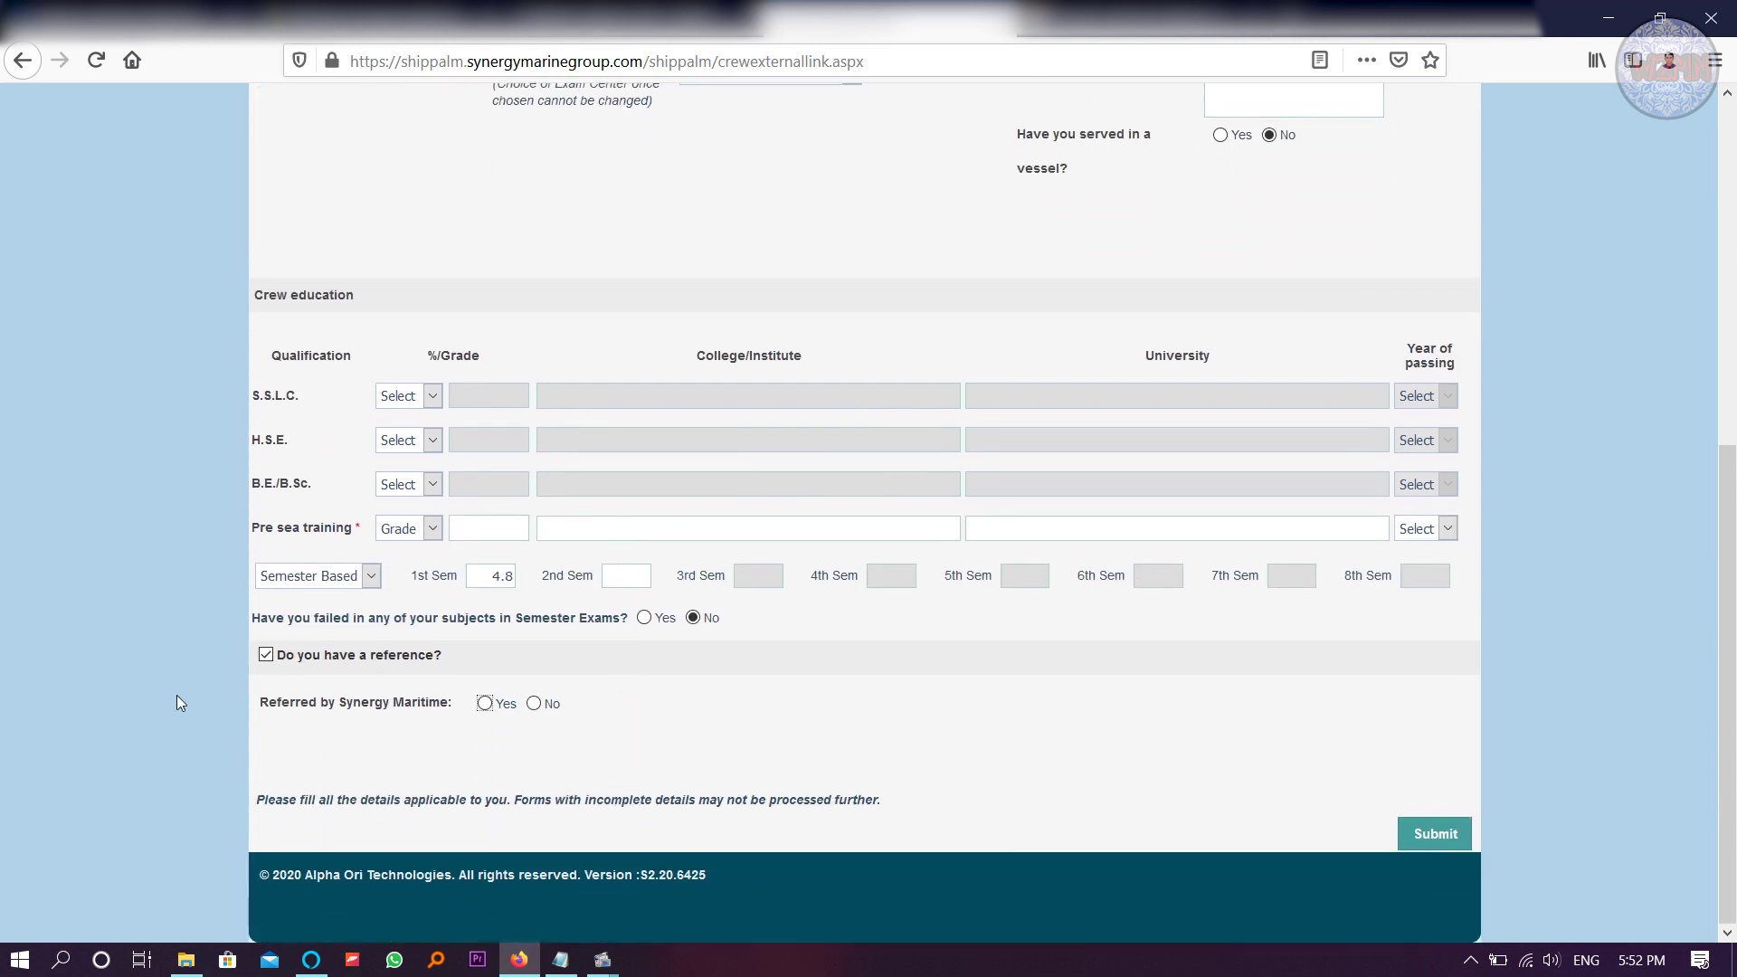
{"action": "left_click", "coordinate": [487, 707]}
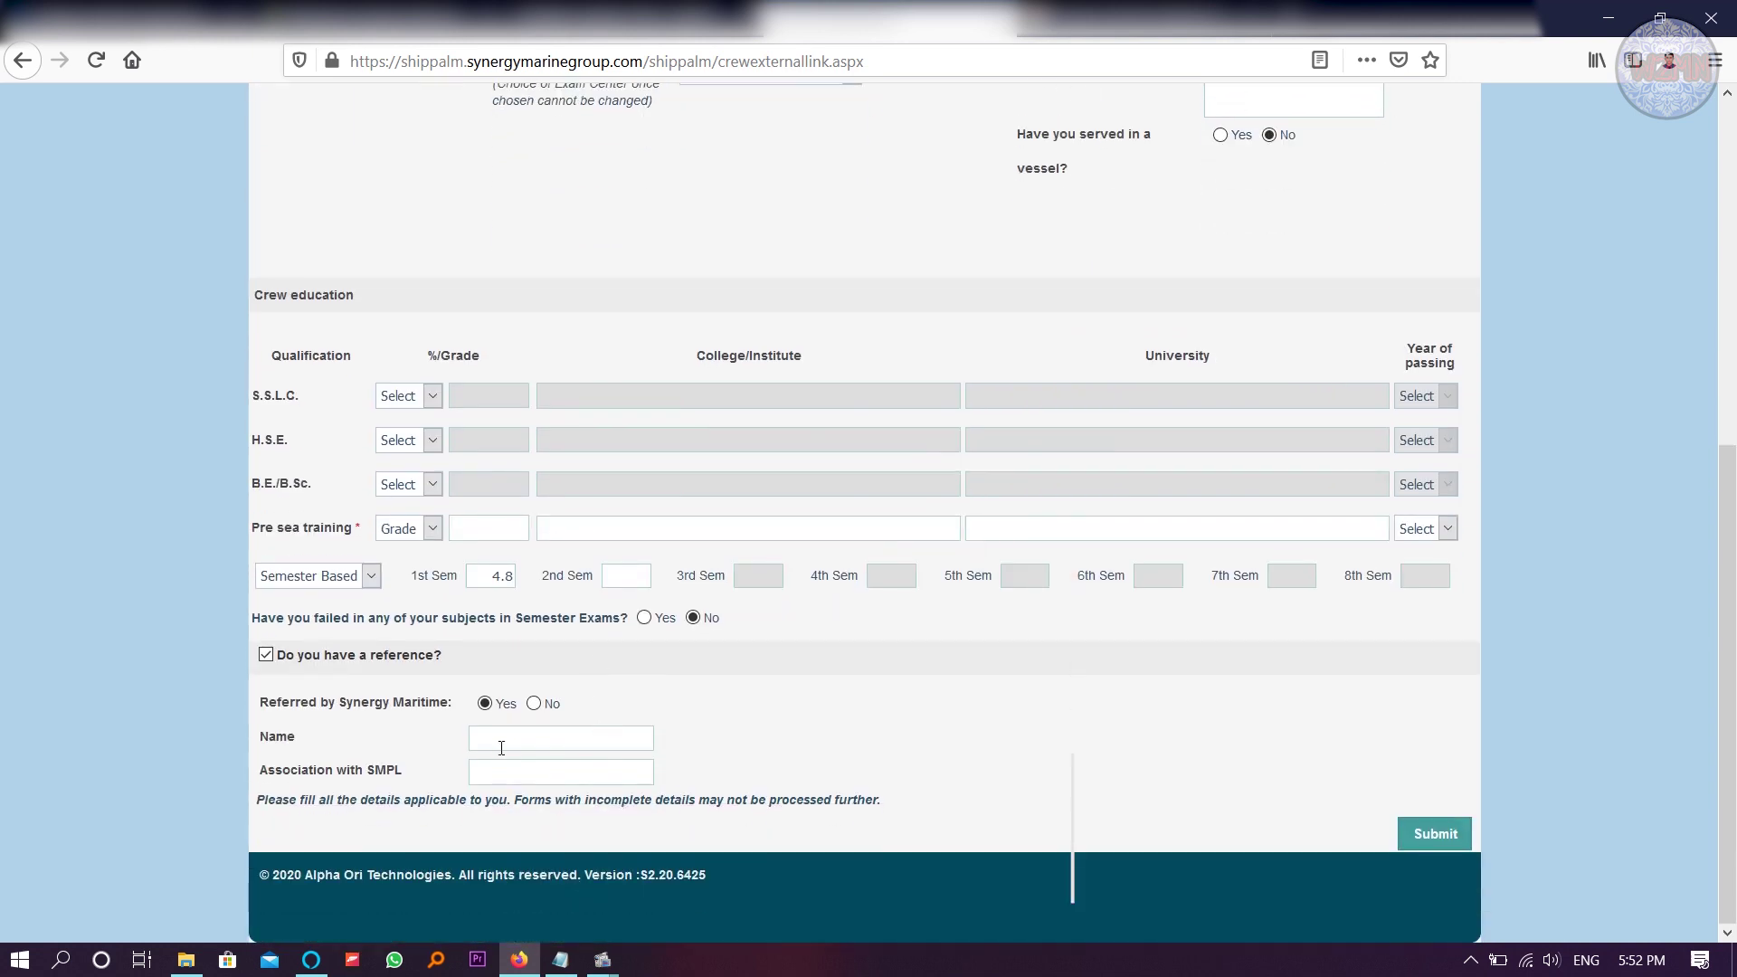
{"action": "left_click", "coordinate": [509, 744]}
{"action": "left_click", "coordinate": [505, 768]}
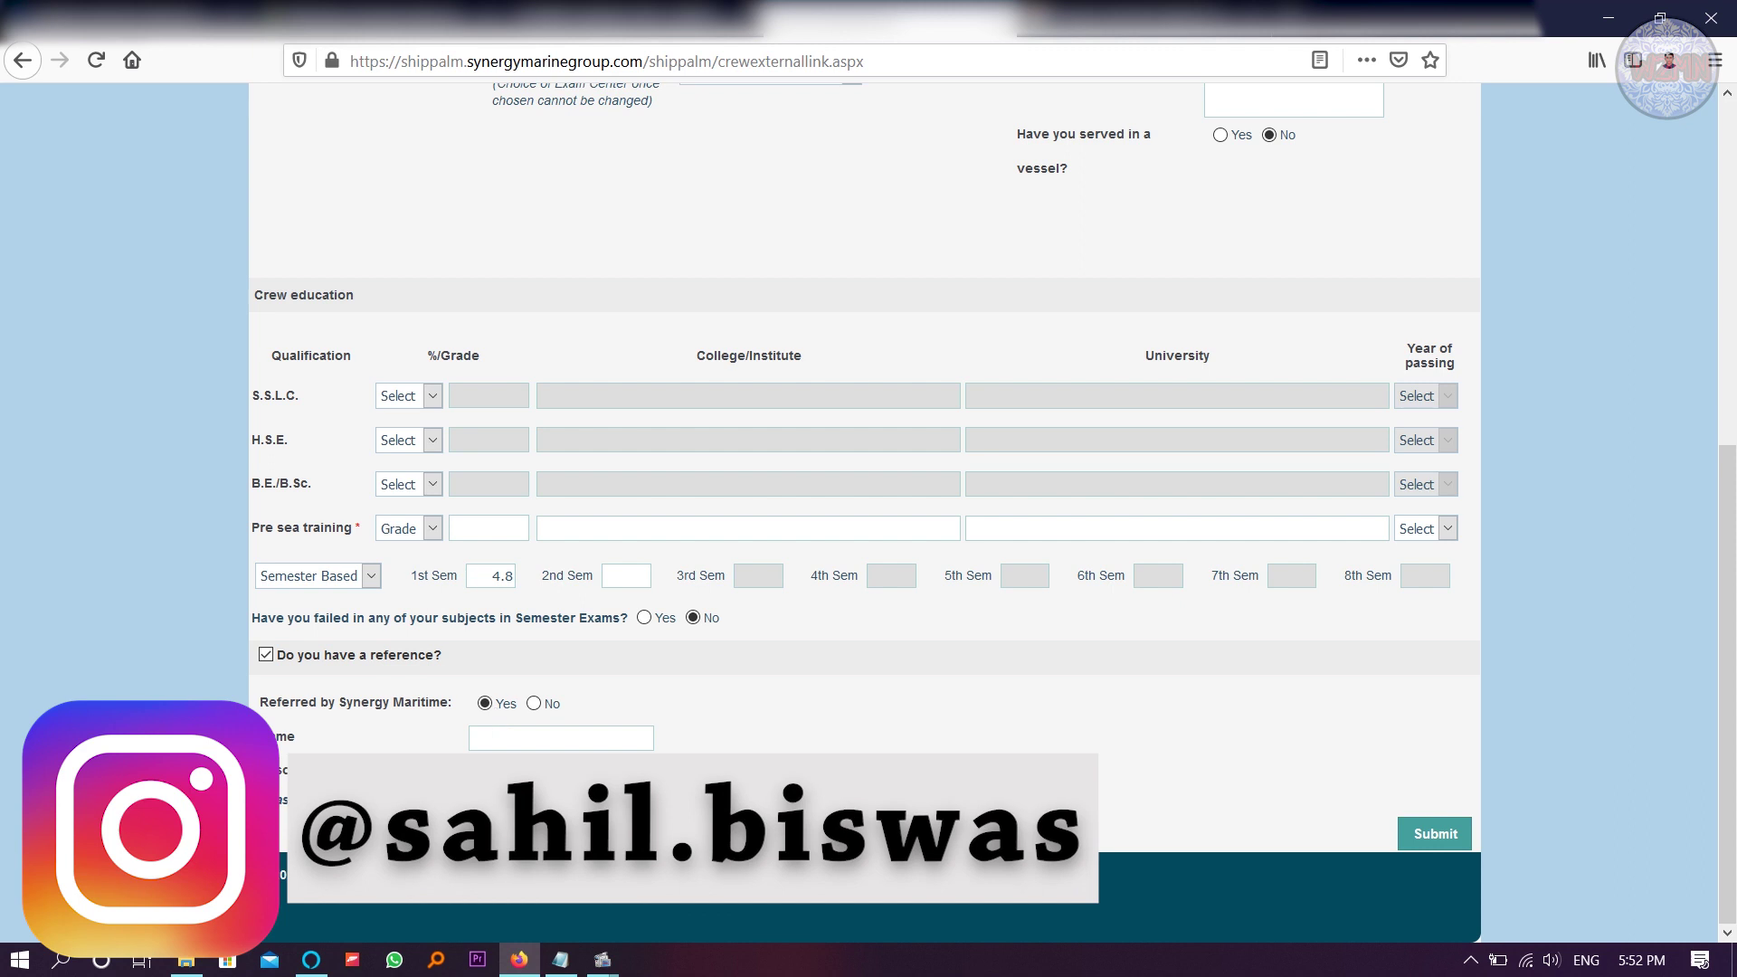
Step: Try submitting, then apply for Trainee Marine Engineer via the Trainee Marine Engineer (TME) route
{"action": "left_click", "coordinate": [1433, 833]}
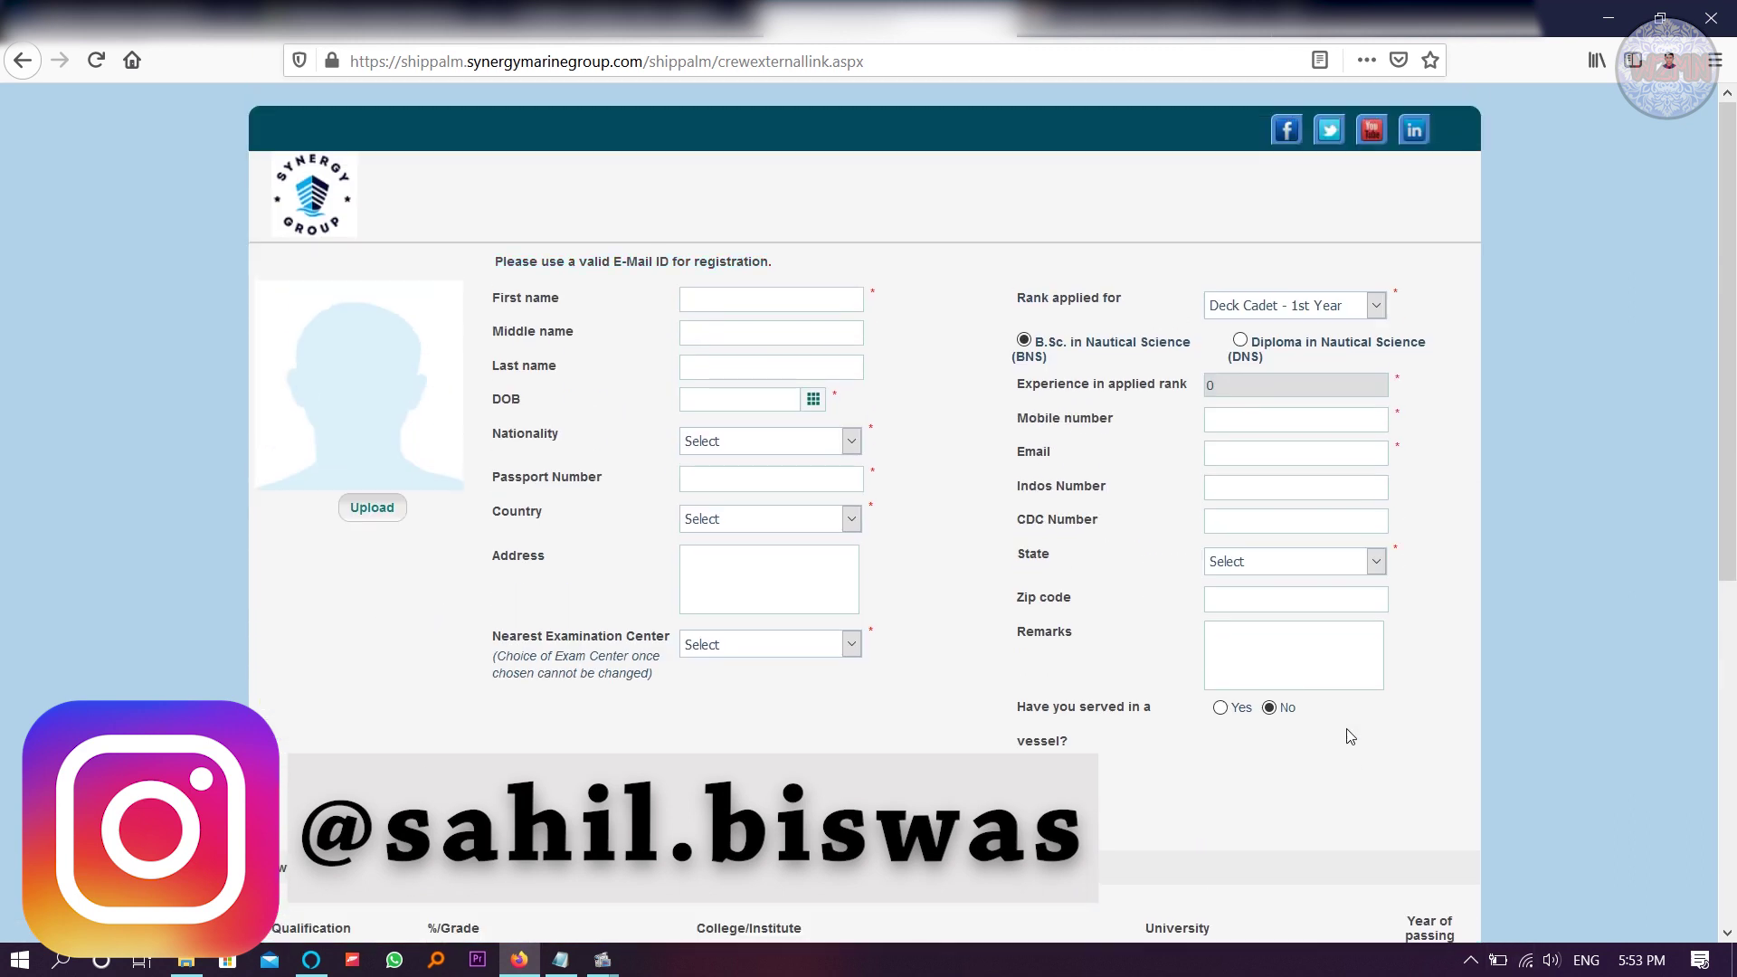
{"action": "left_click", "coordinate": [1374, 306]}
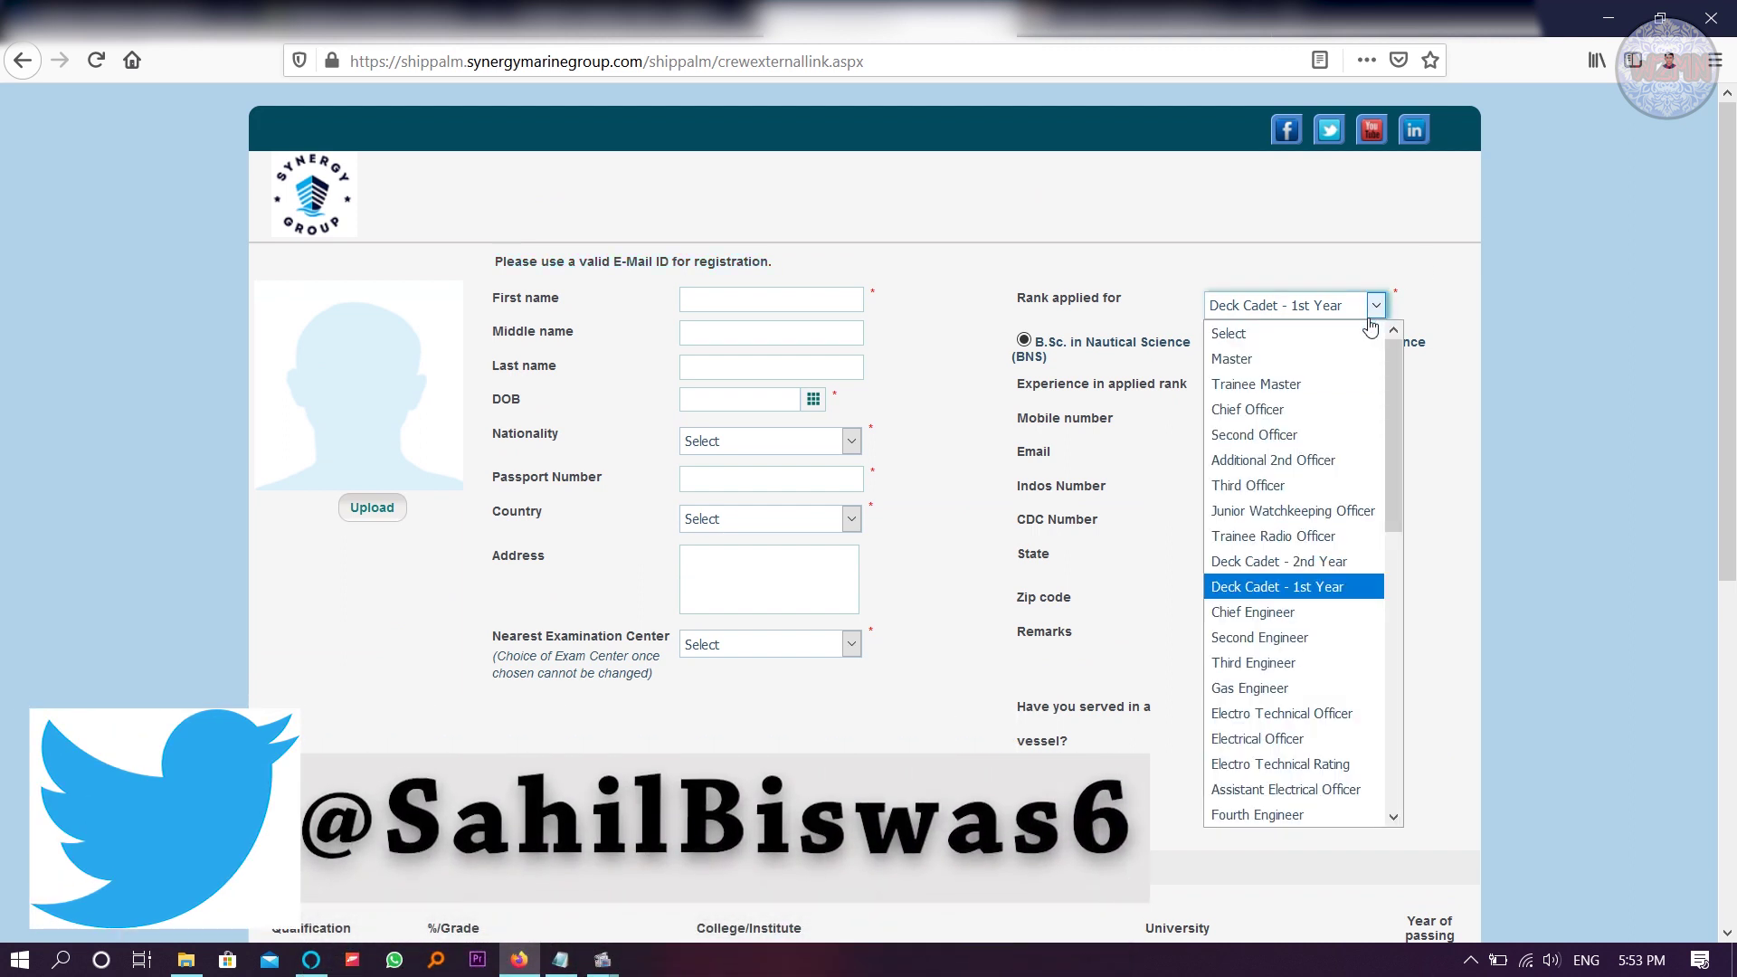
{"action": "scroll", "coordinate": [1246, 517], "scroll_direction": "down", "scroll_amount": 2}
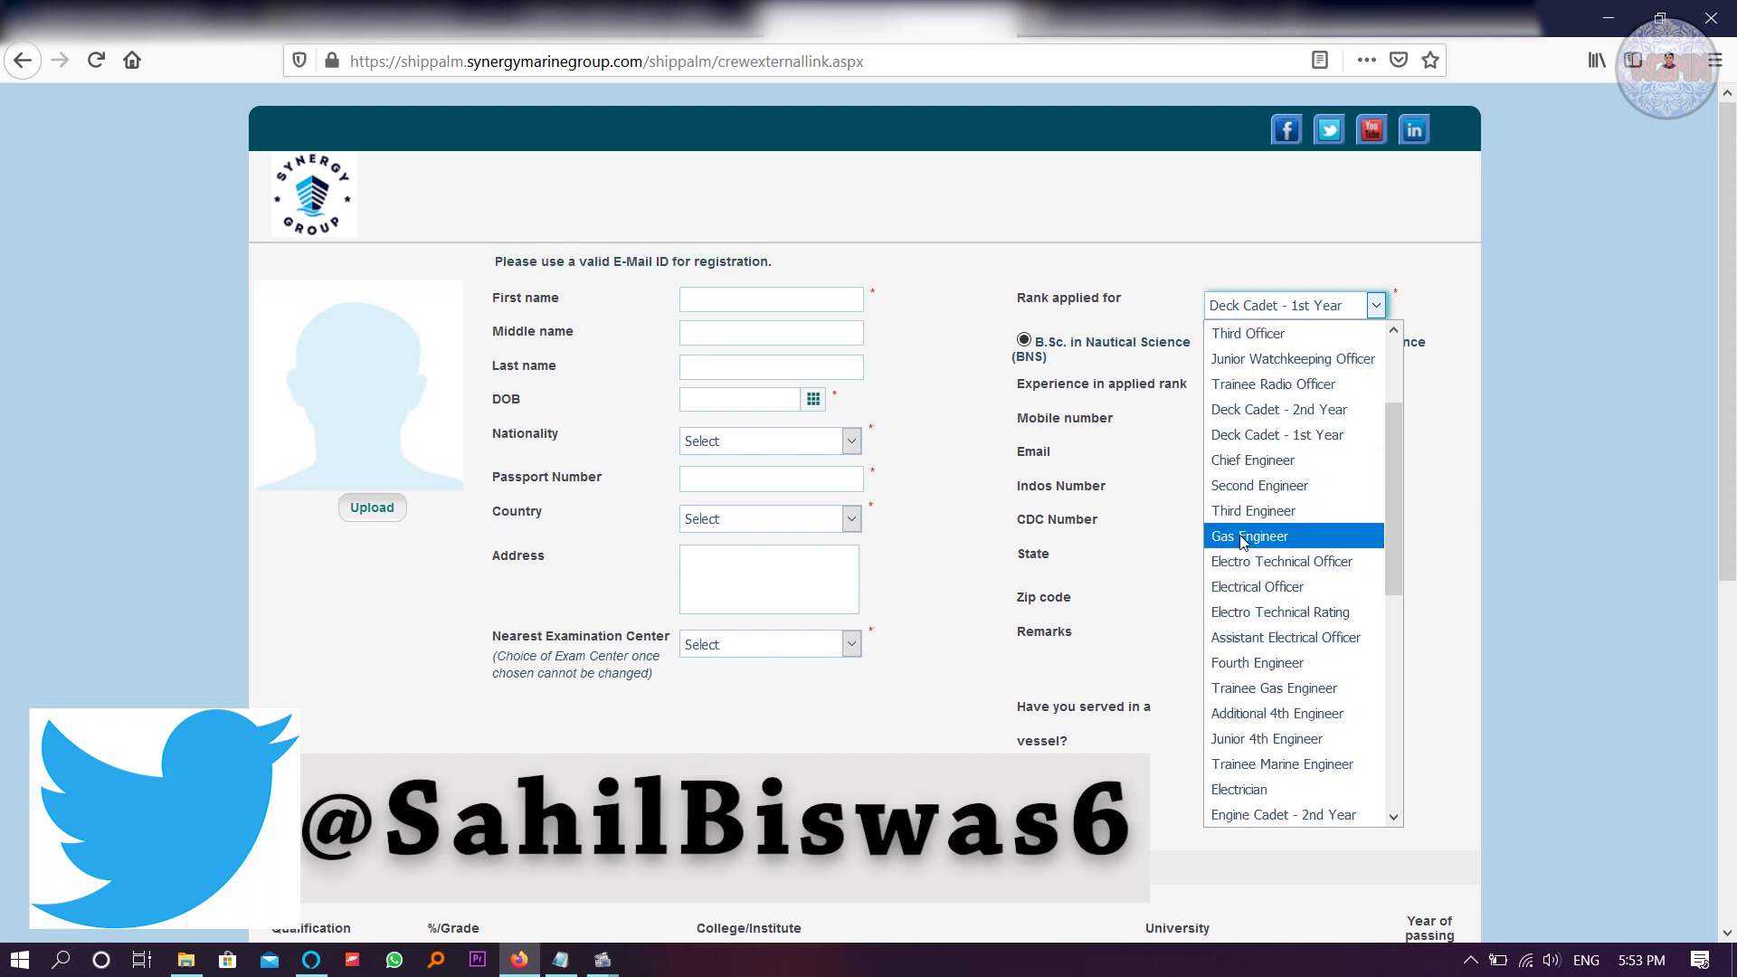
{"action": "scroll", "coordinate": [1266, 561], "scroll_direction": "down", "scroll_amount": 1}
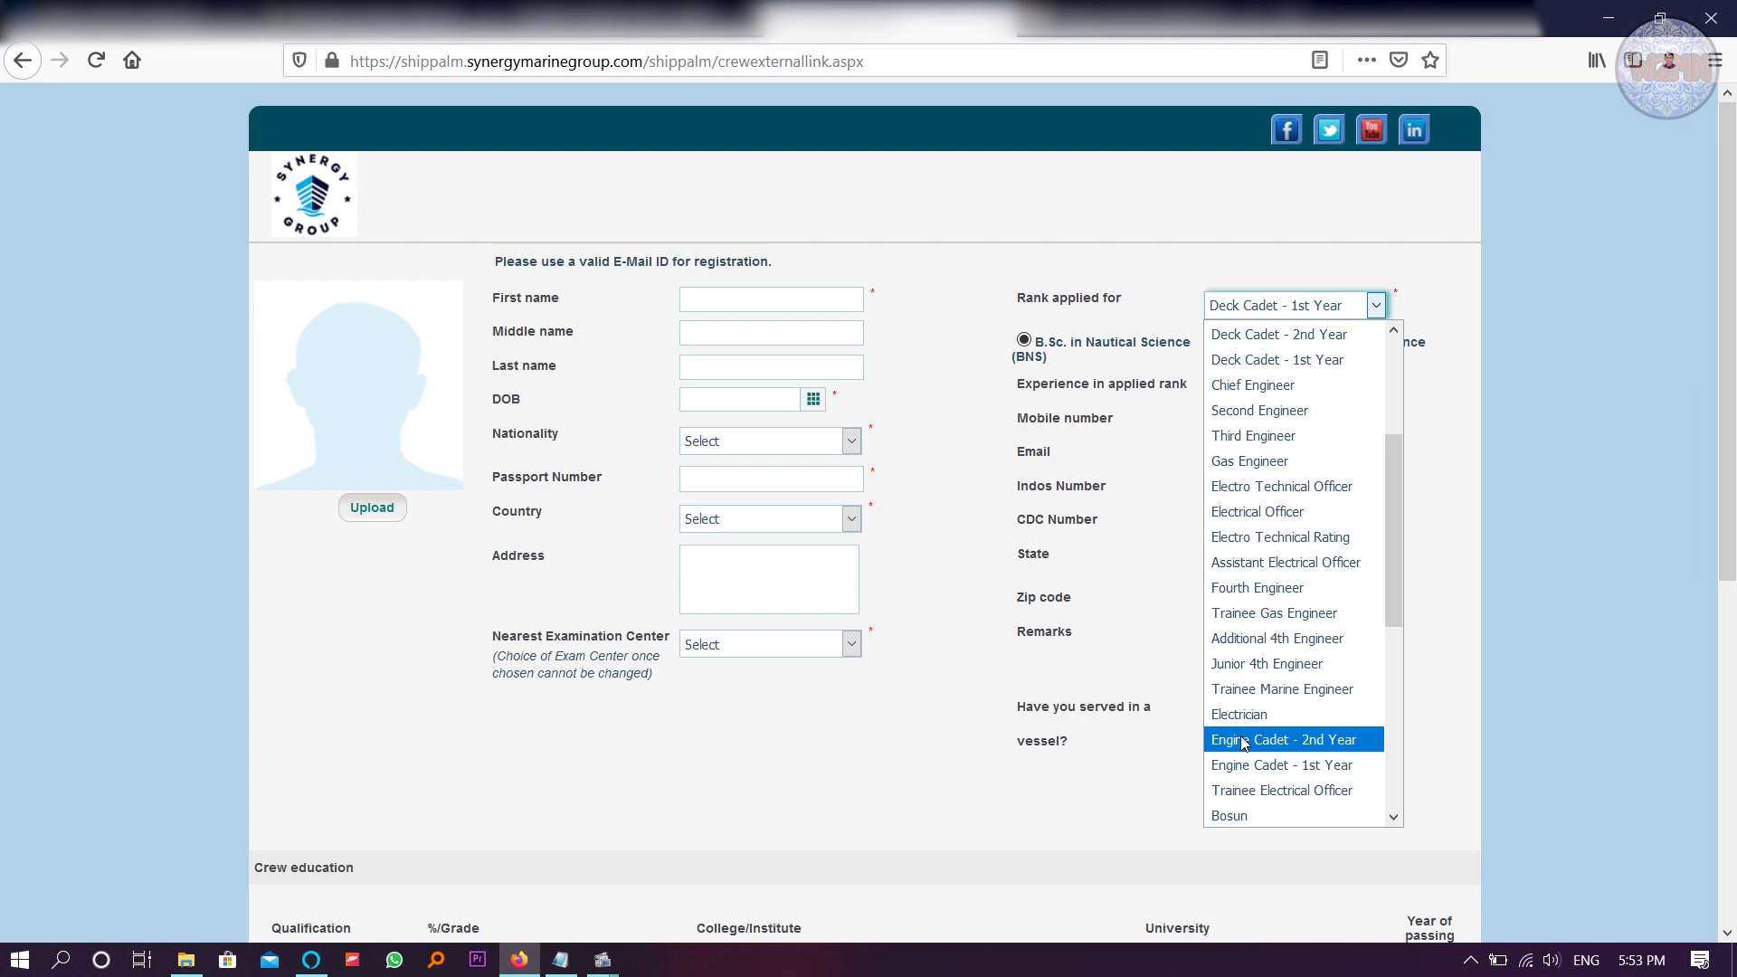
{"action": "left_click", "coordinate": [1284, 689]}
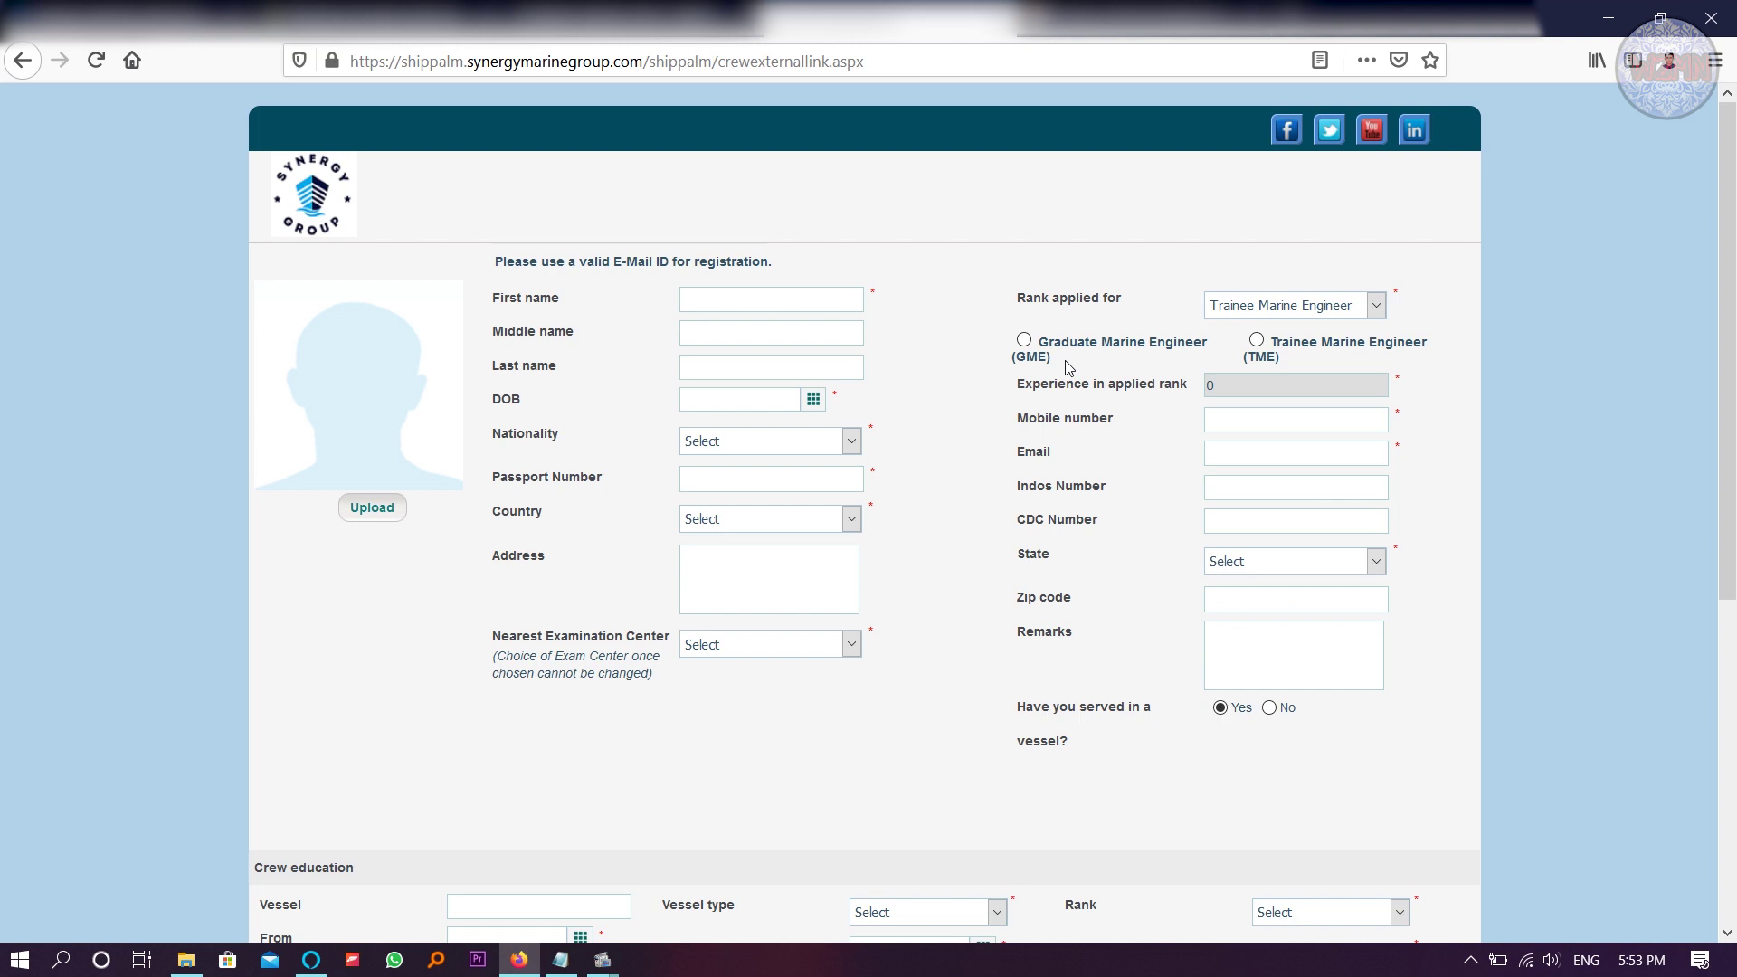
{"action": "left_click", "coordinate": [1258, 344]}
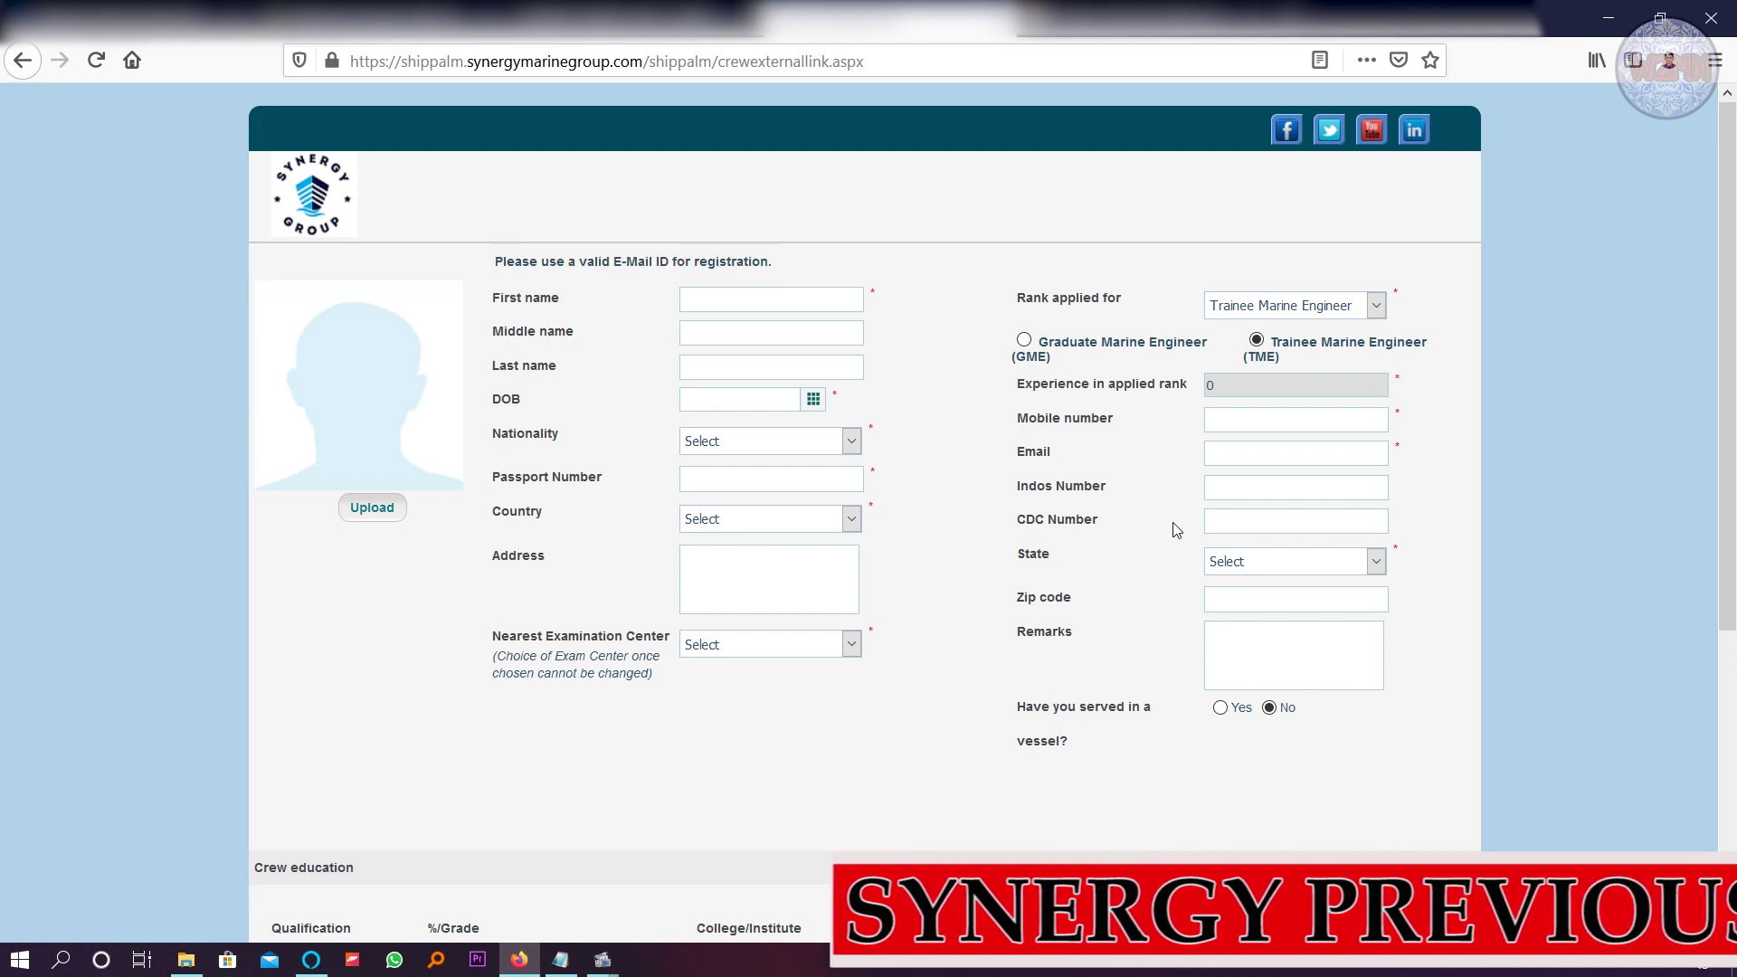
Step: Click into the Indos Number and CDC Number fields without entering anything
{"action": "scroll", "coordinate": [1176, 530], "scroll_direction": "down", "scroll_amount": 3}
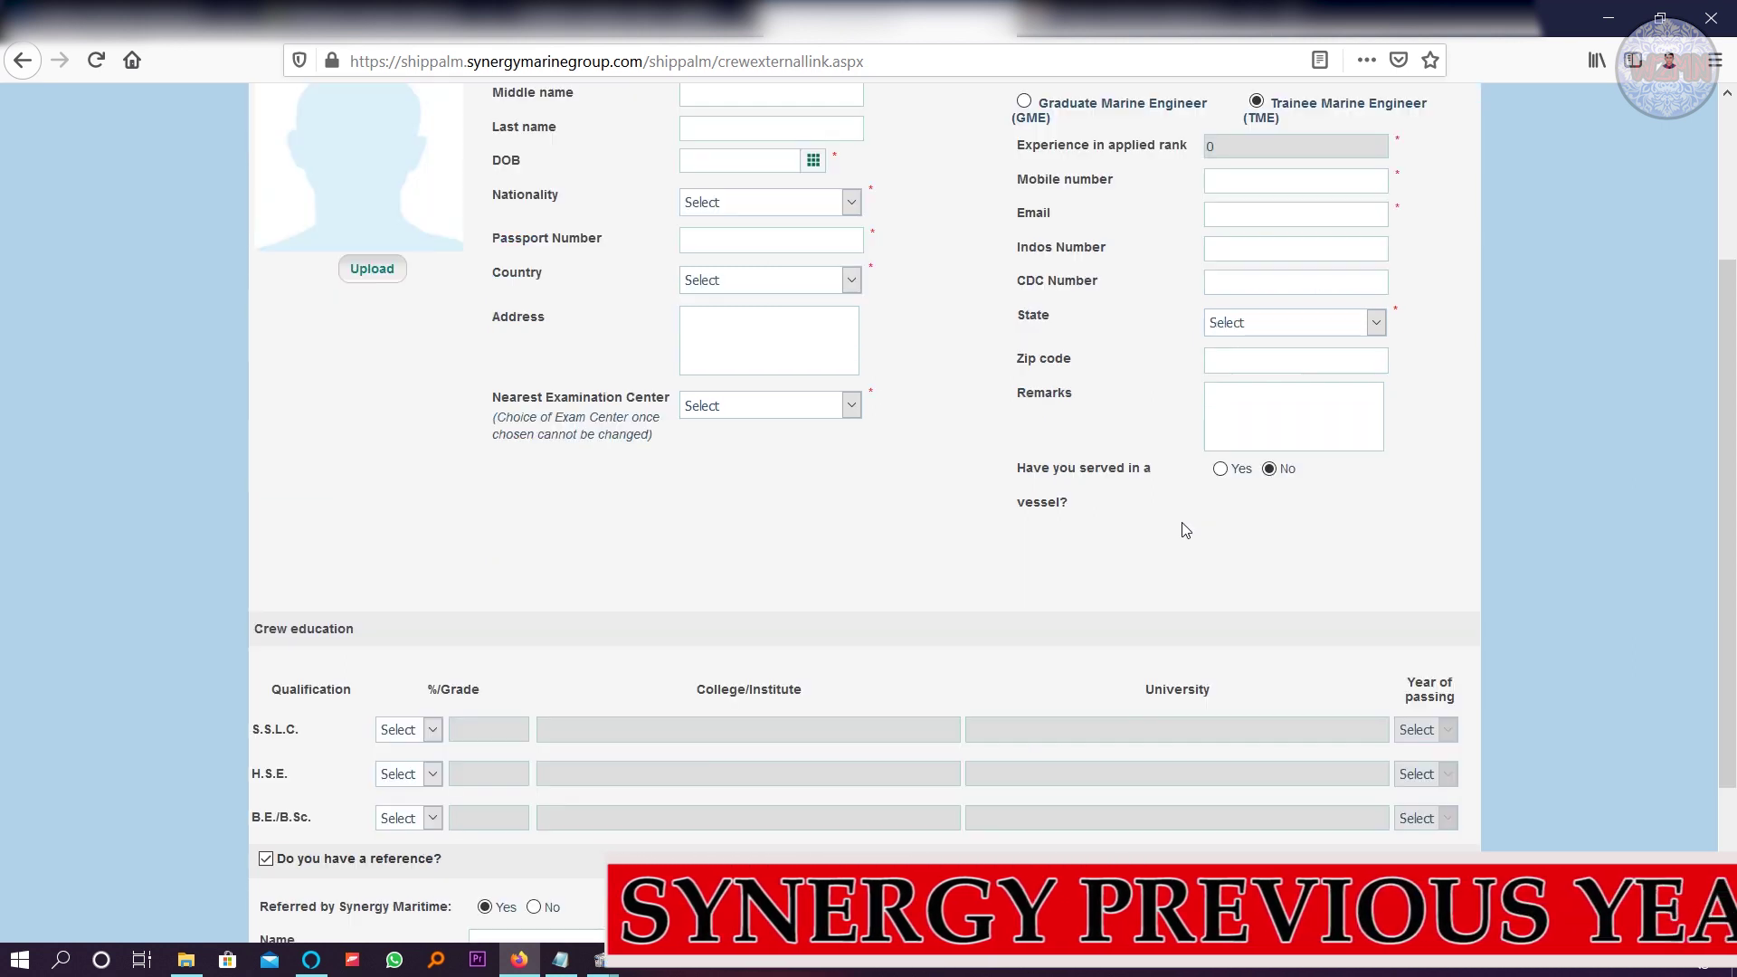
{"action": "scroll", "coordinate": [1177, 532], "scroll_direction": "up", "scroll_amount": 3}
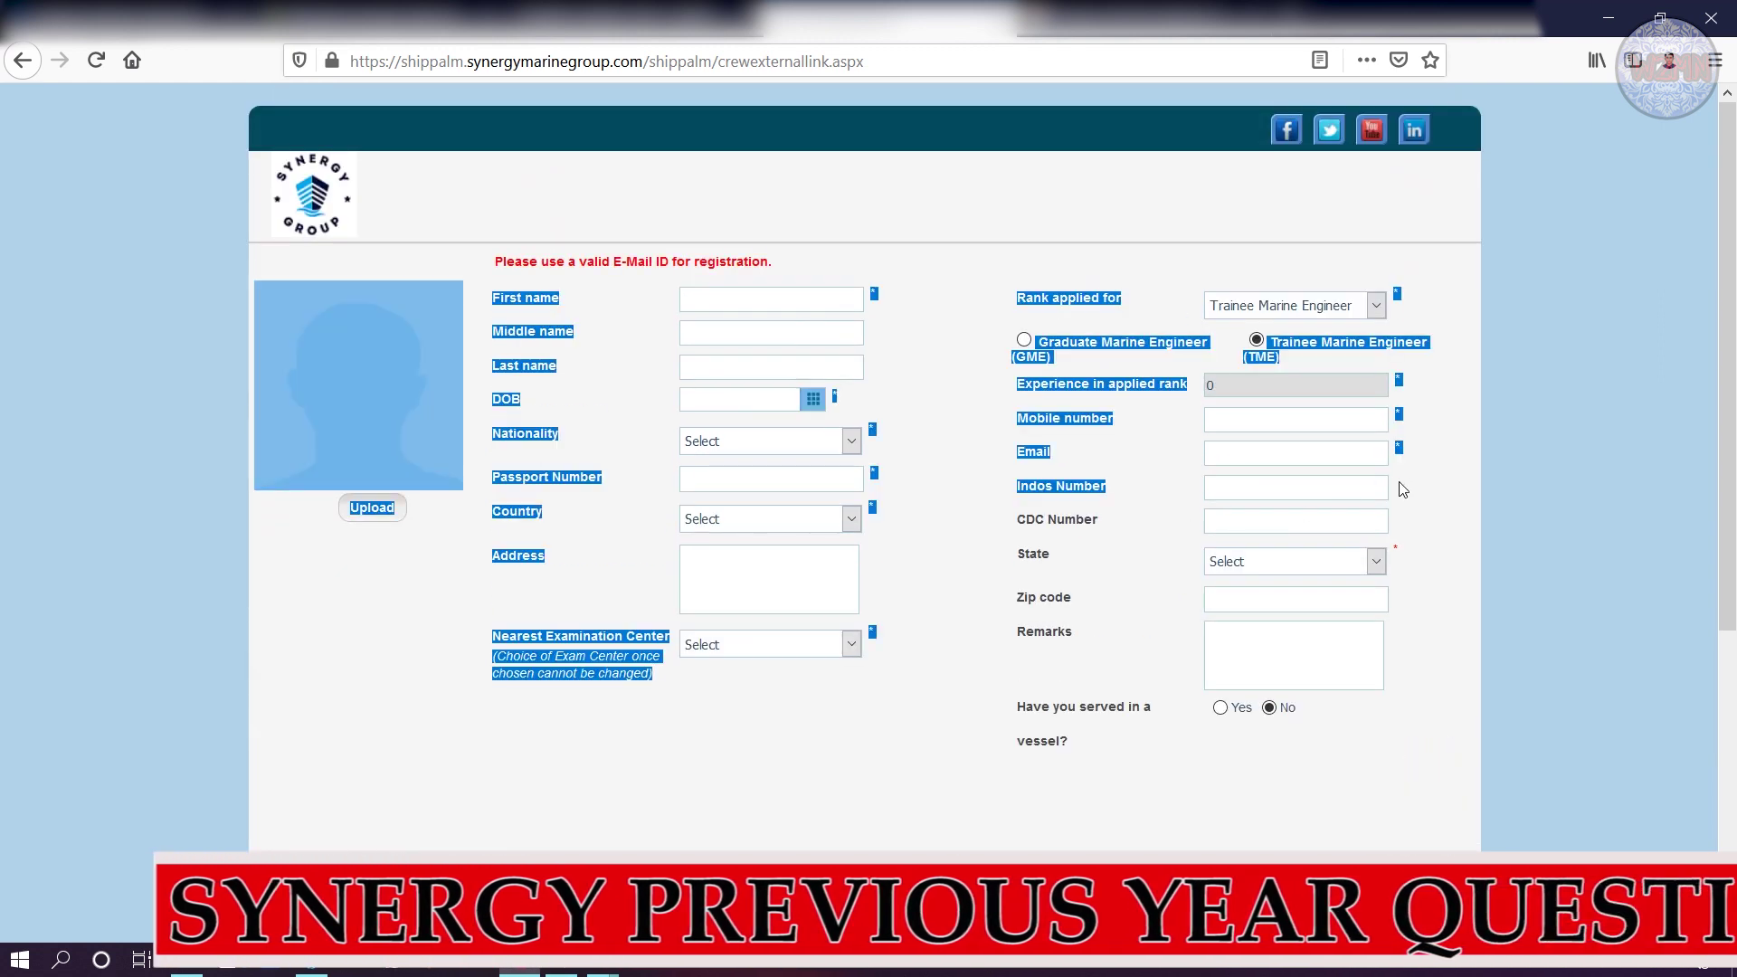
{"action": "left_click", "coordinate": [1384, 485]}
{"action": "double_click", "coordinate": [1403, 521]}
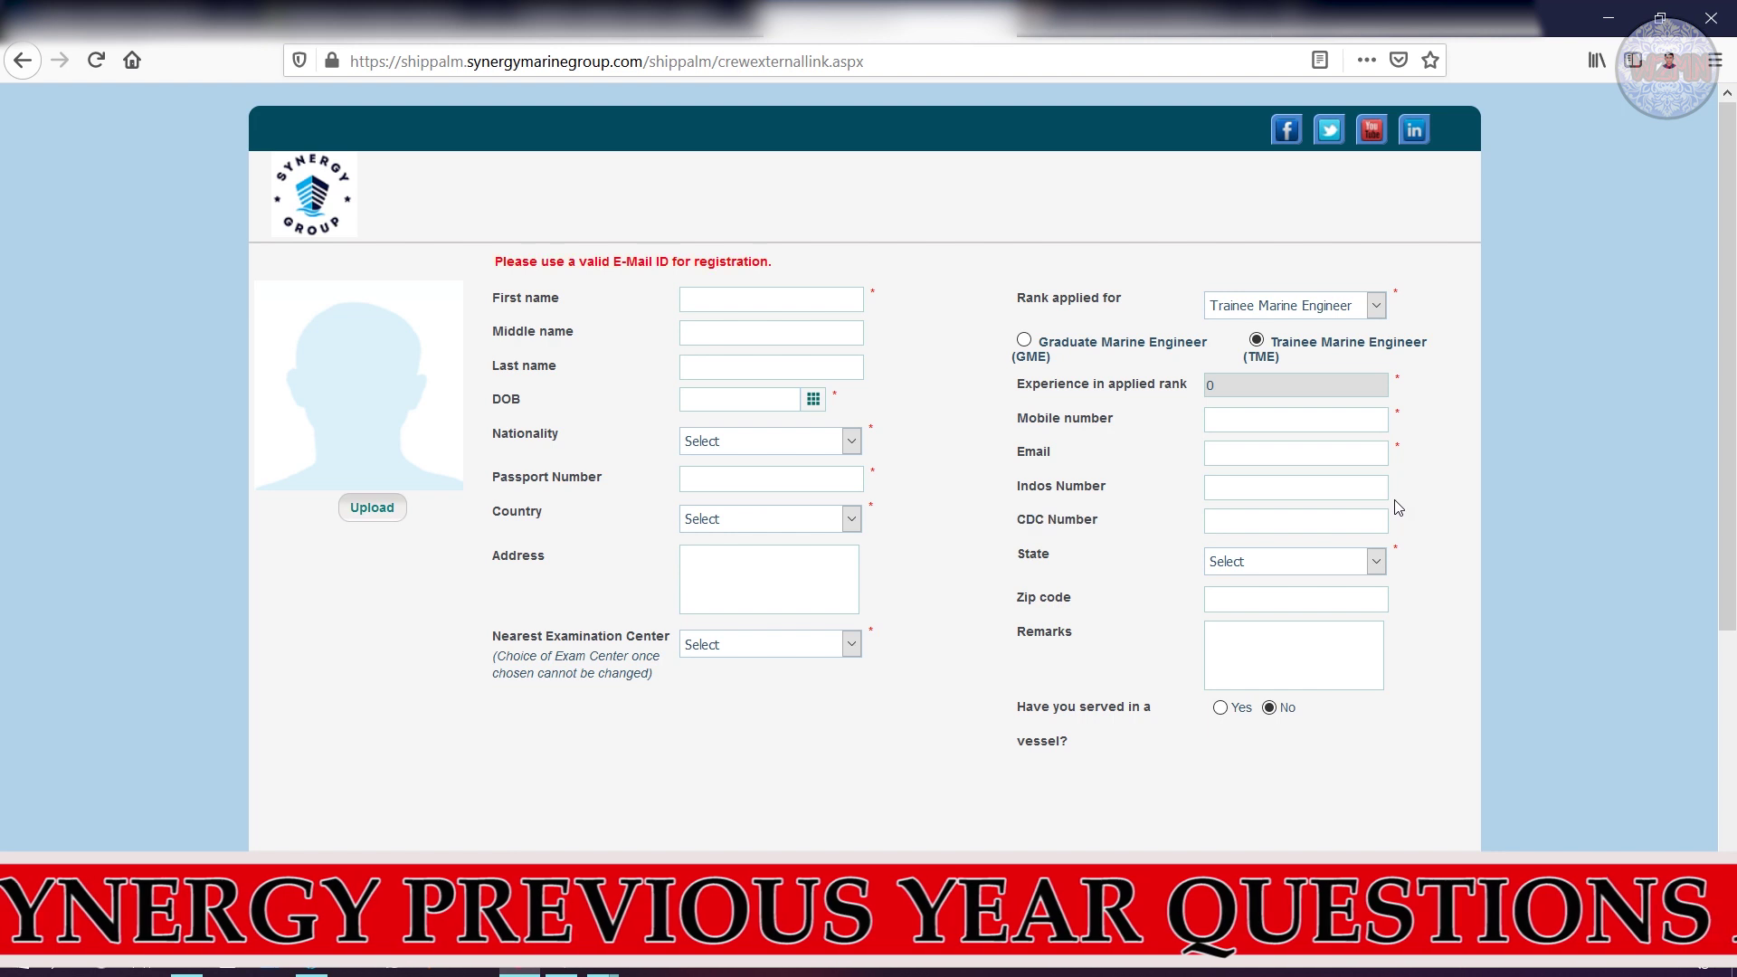
Step: Switch the applied rank to Trainee Seaman and scroll to review the form
{"action": "left_click", "coordinate": [1357, 306]}
{"action": "scroll", "coordinate": [1303, 470], "scroll_direction": "down", "scroll_amount": 3}
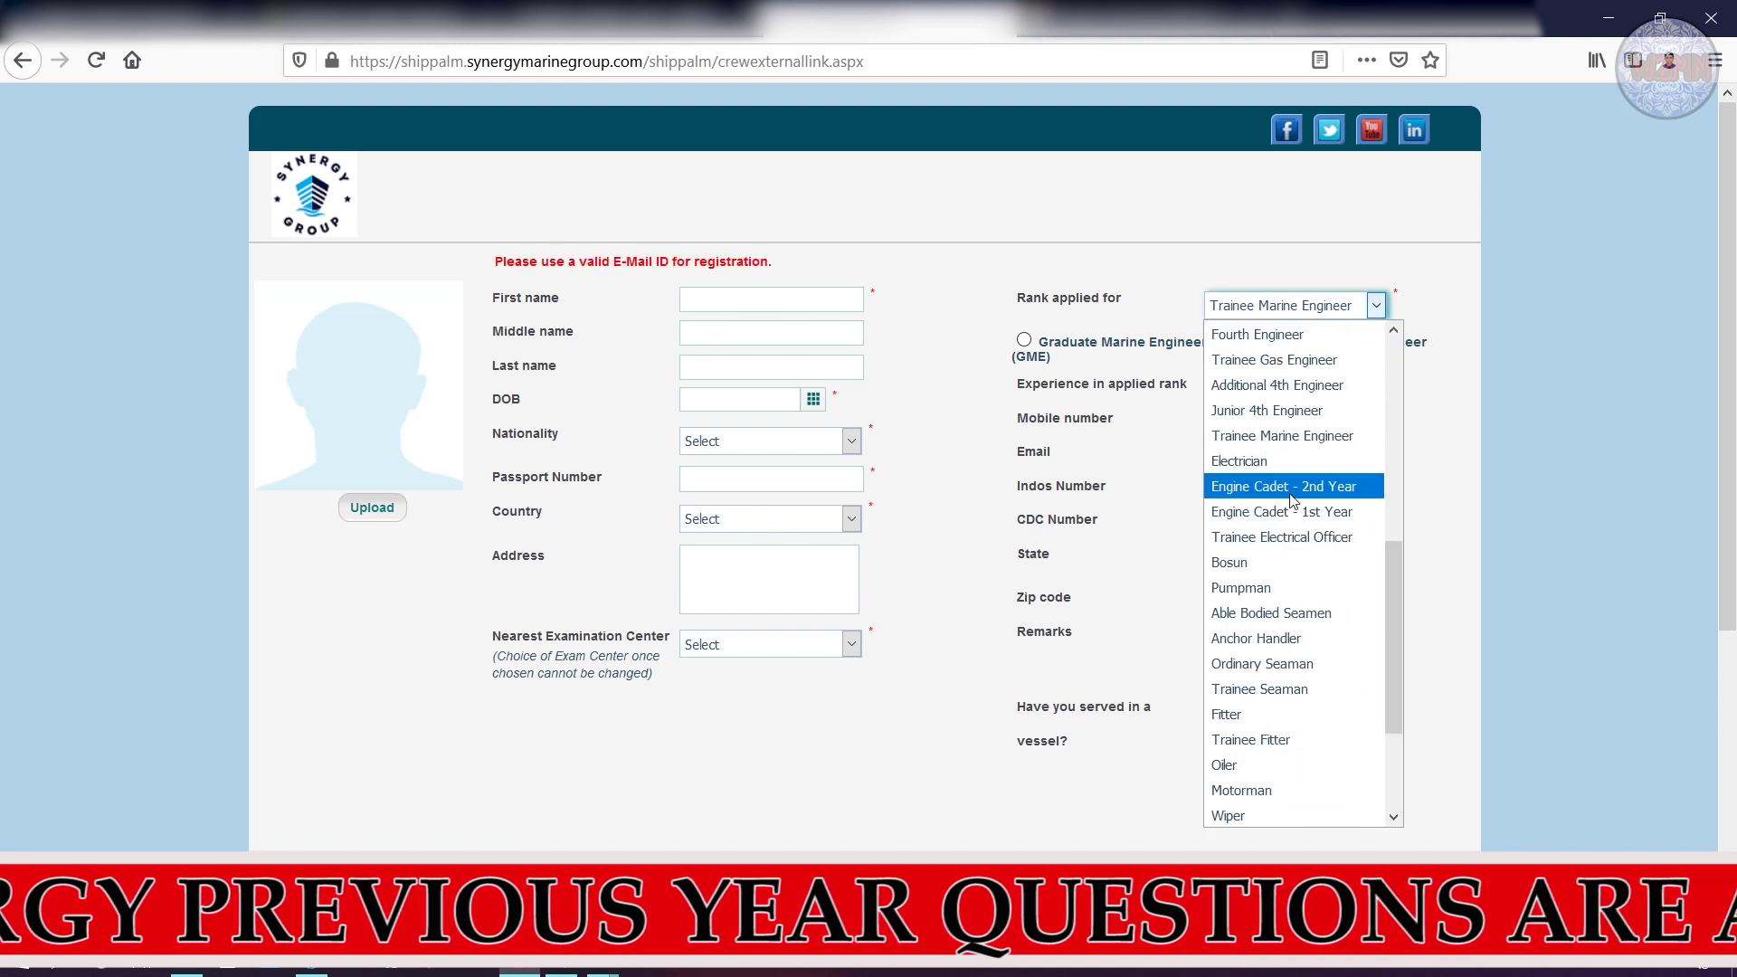
{"action": "scroll", "coordinate": [1289, 500], "scroll_direction": "down", "scroll_amount": 3}
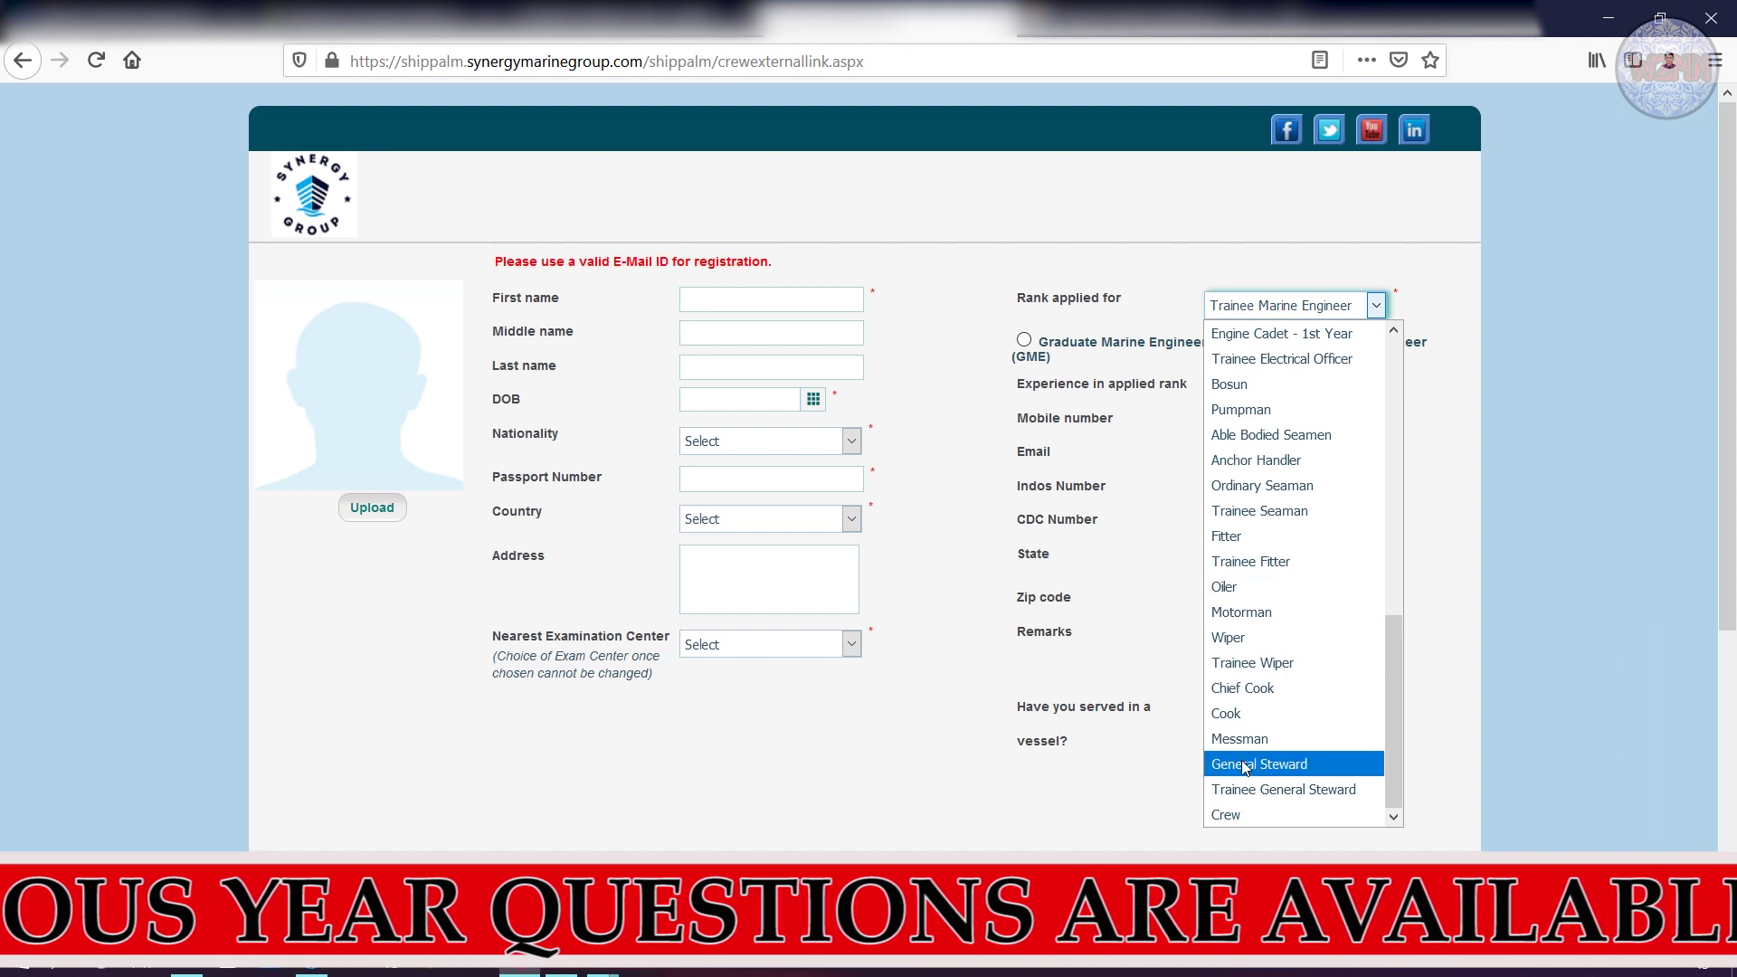
{"action": "left_click", "coordinate": [1267, 510]}
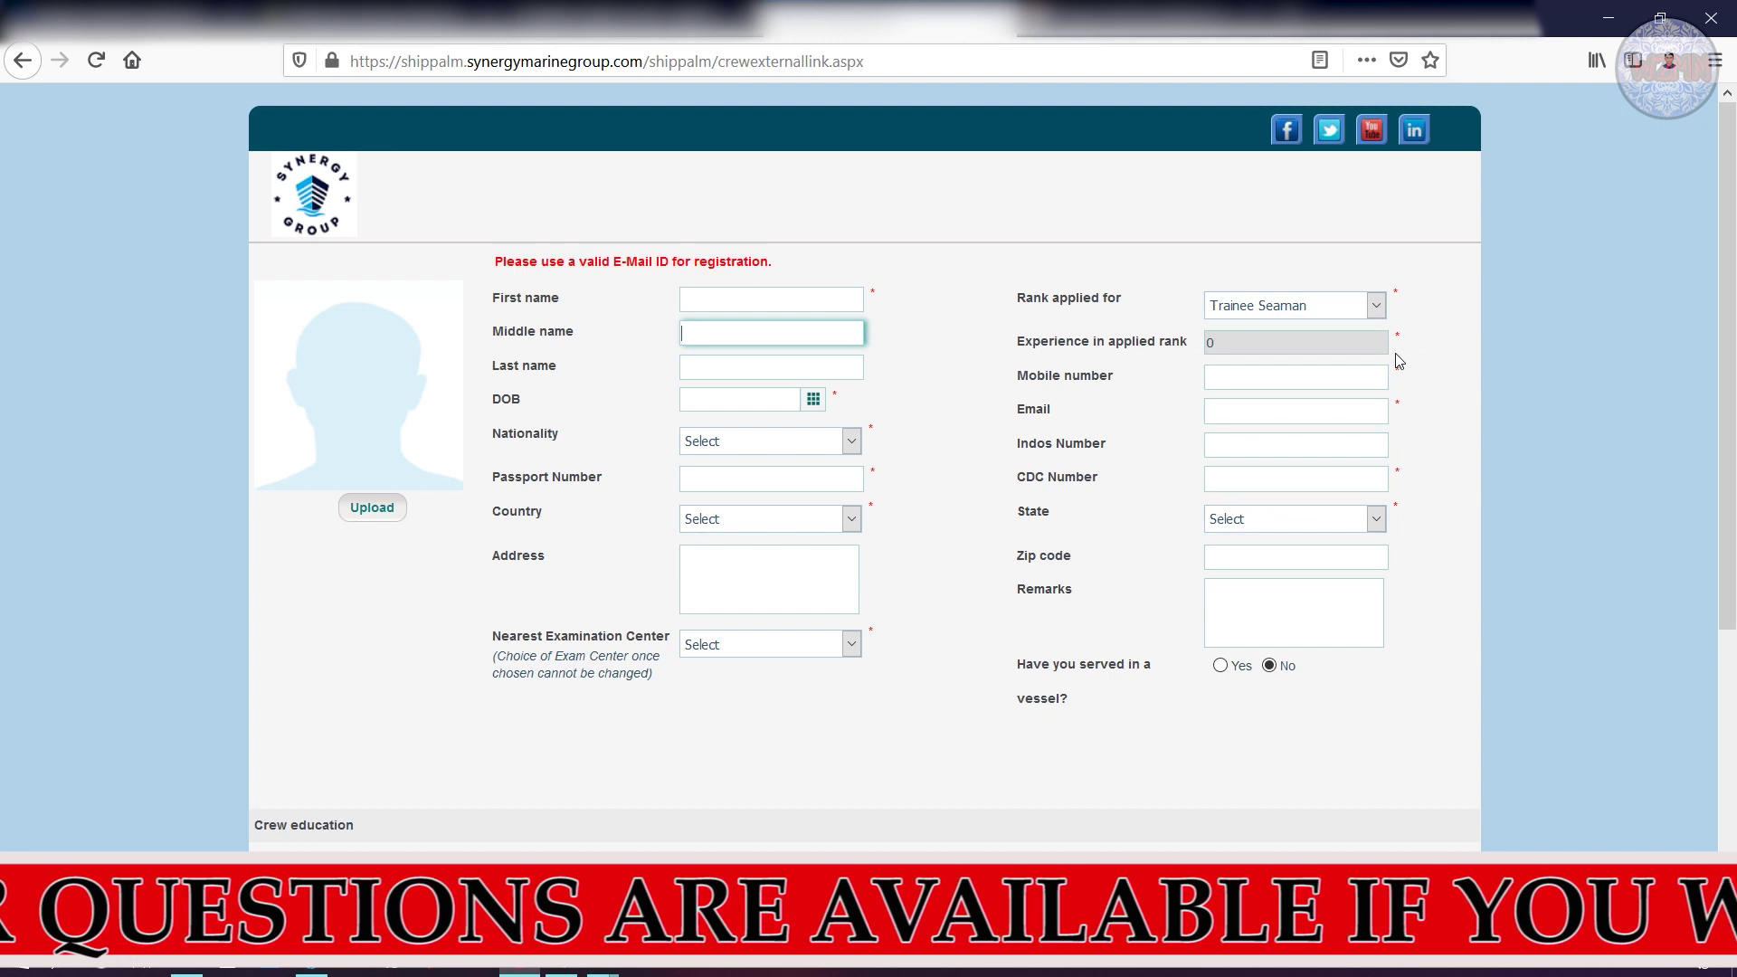
{"action": "triple_click", "coordinate": [1413, 477]}
{"action": "left_click", "coordinate": [1413, 480]}
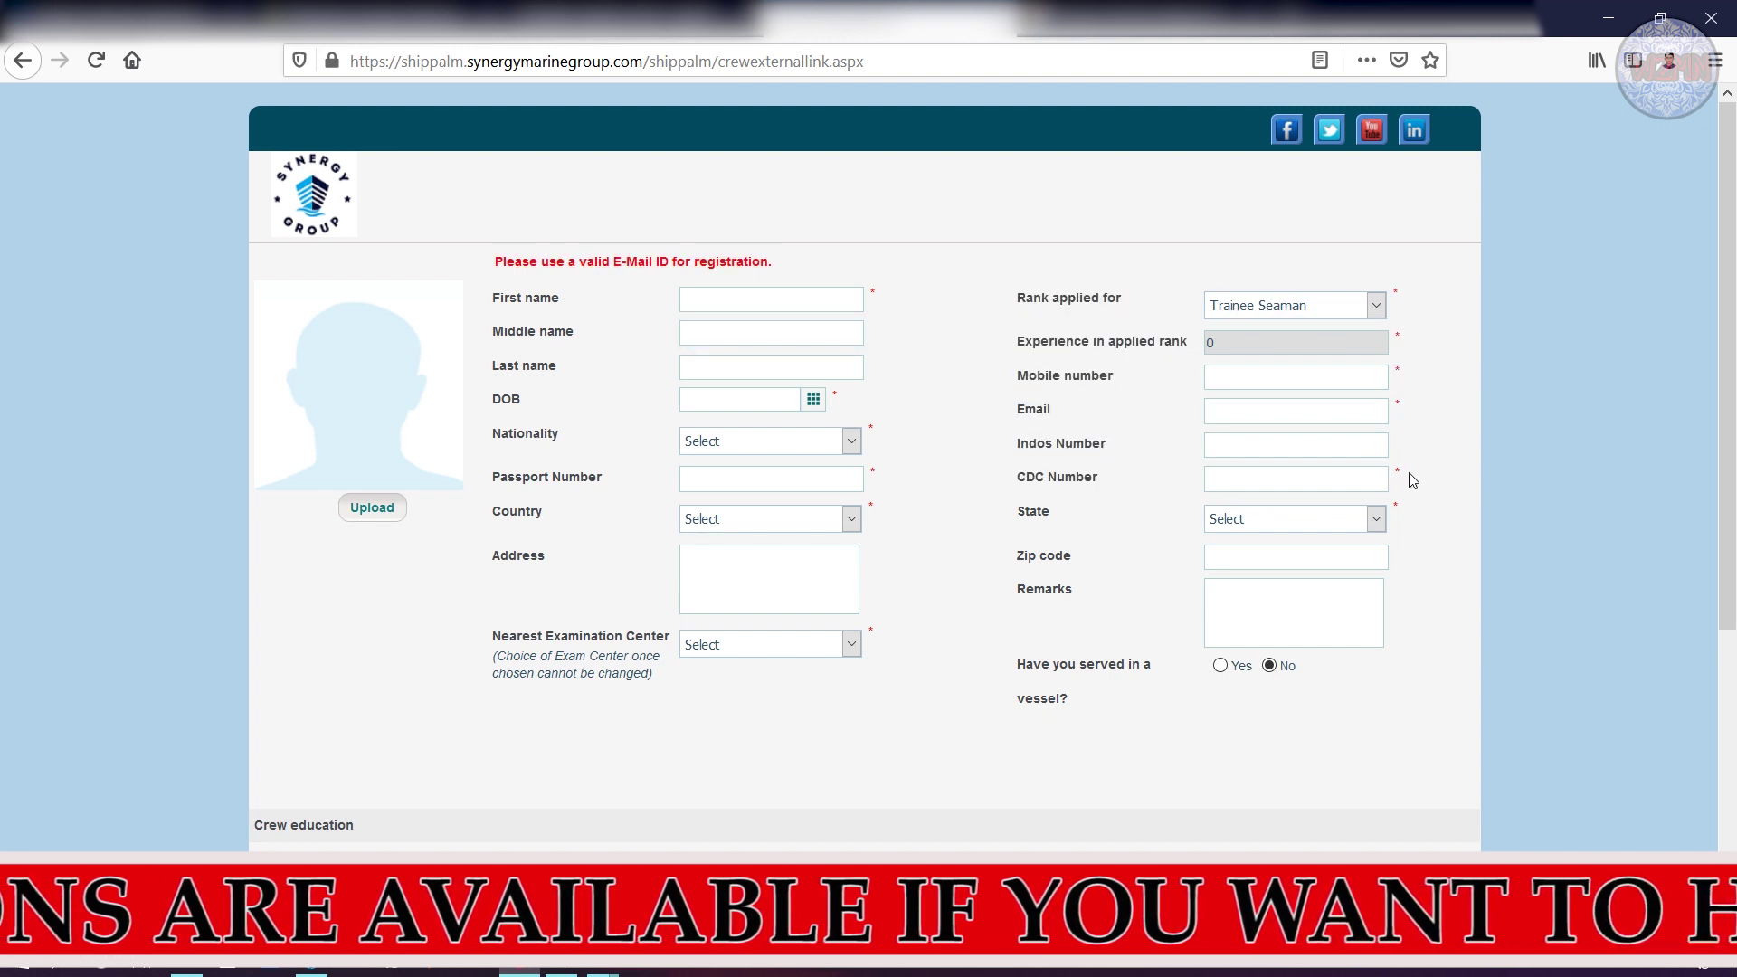
{"action": "scroll", "coordinate": [1413, 479], "scroll_direction": "down", "scroll_amount": 5}
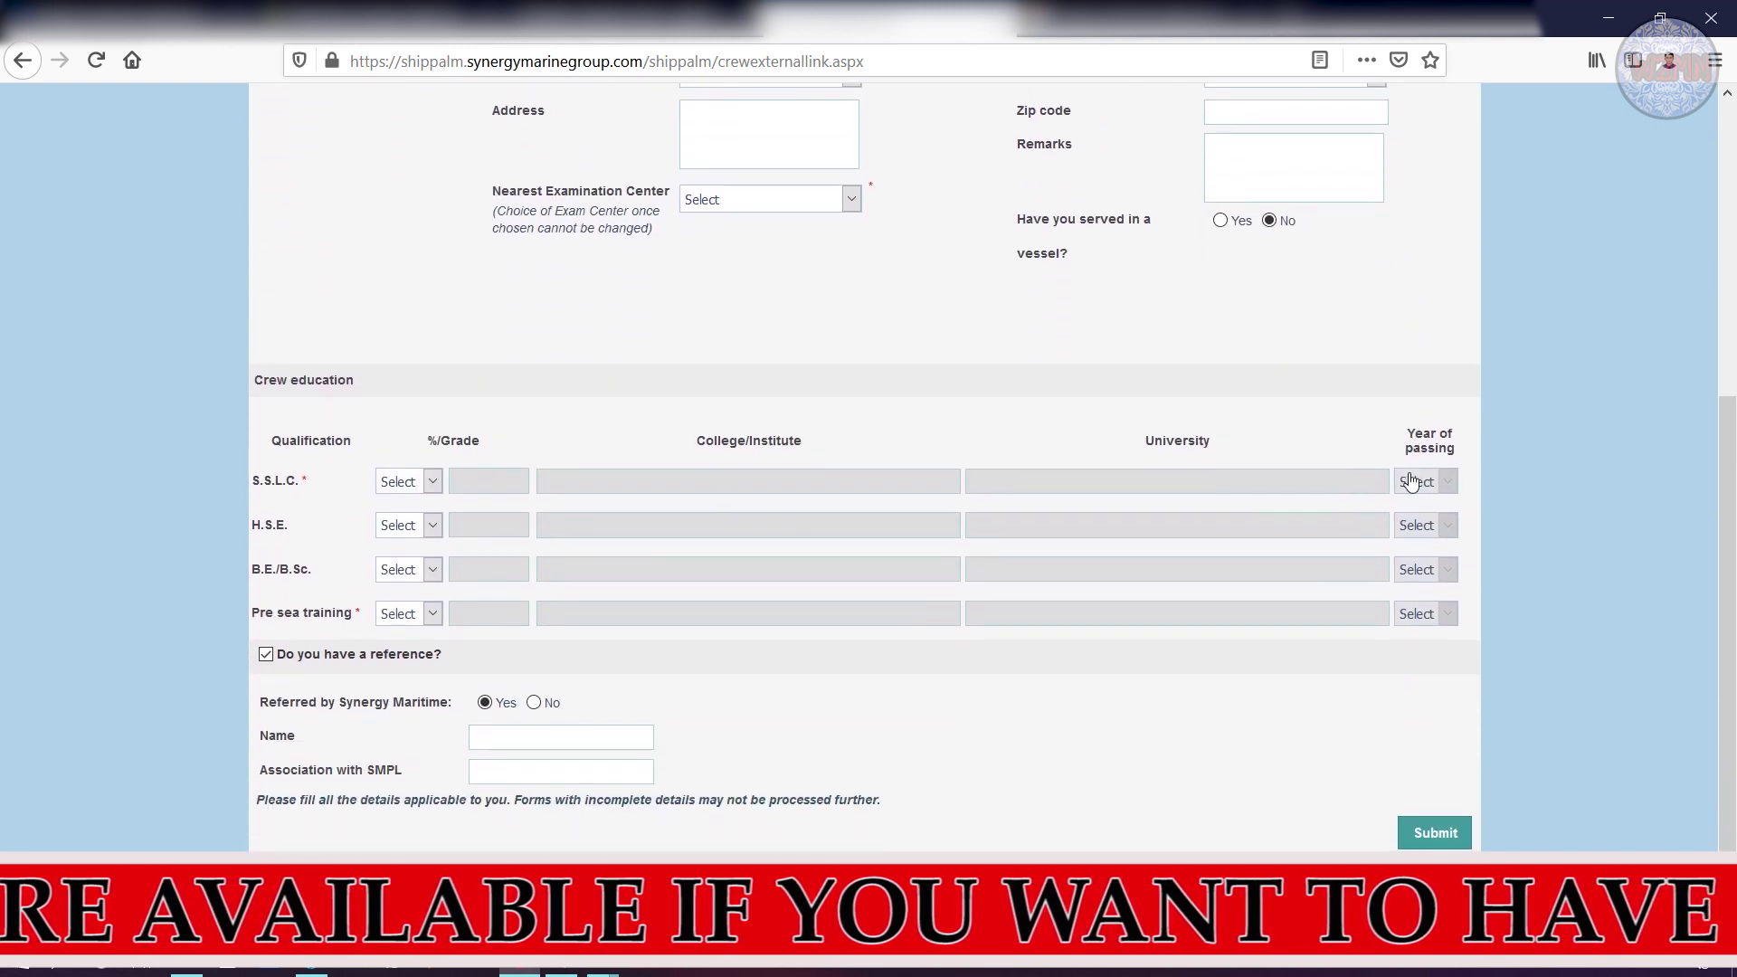
{"action": "scroll", "coordinate": [1413, 480], "scroll_direction": "up", "scroll_amount": 5}
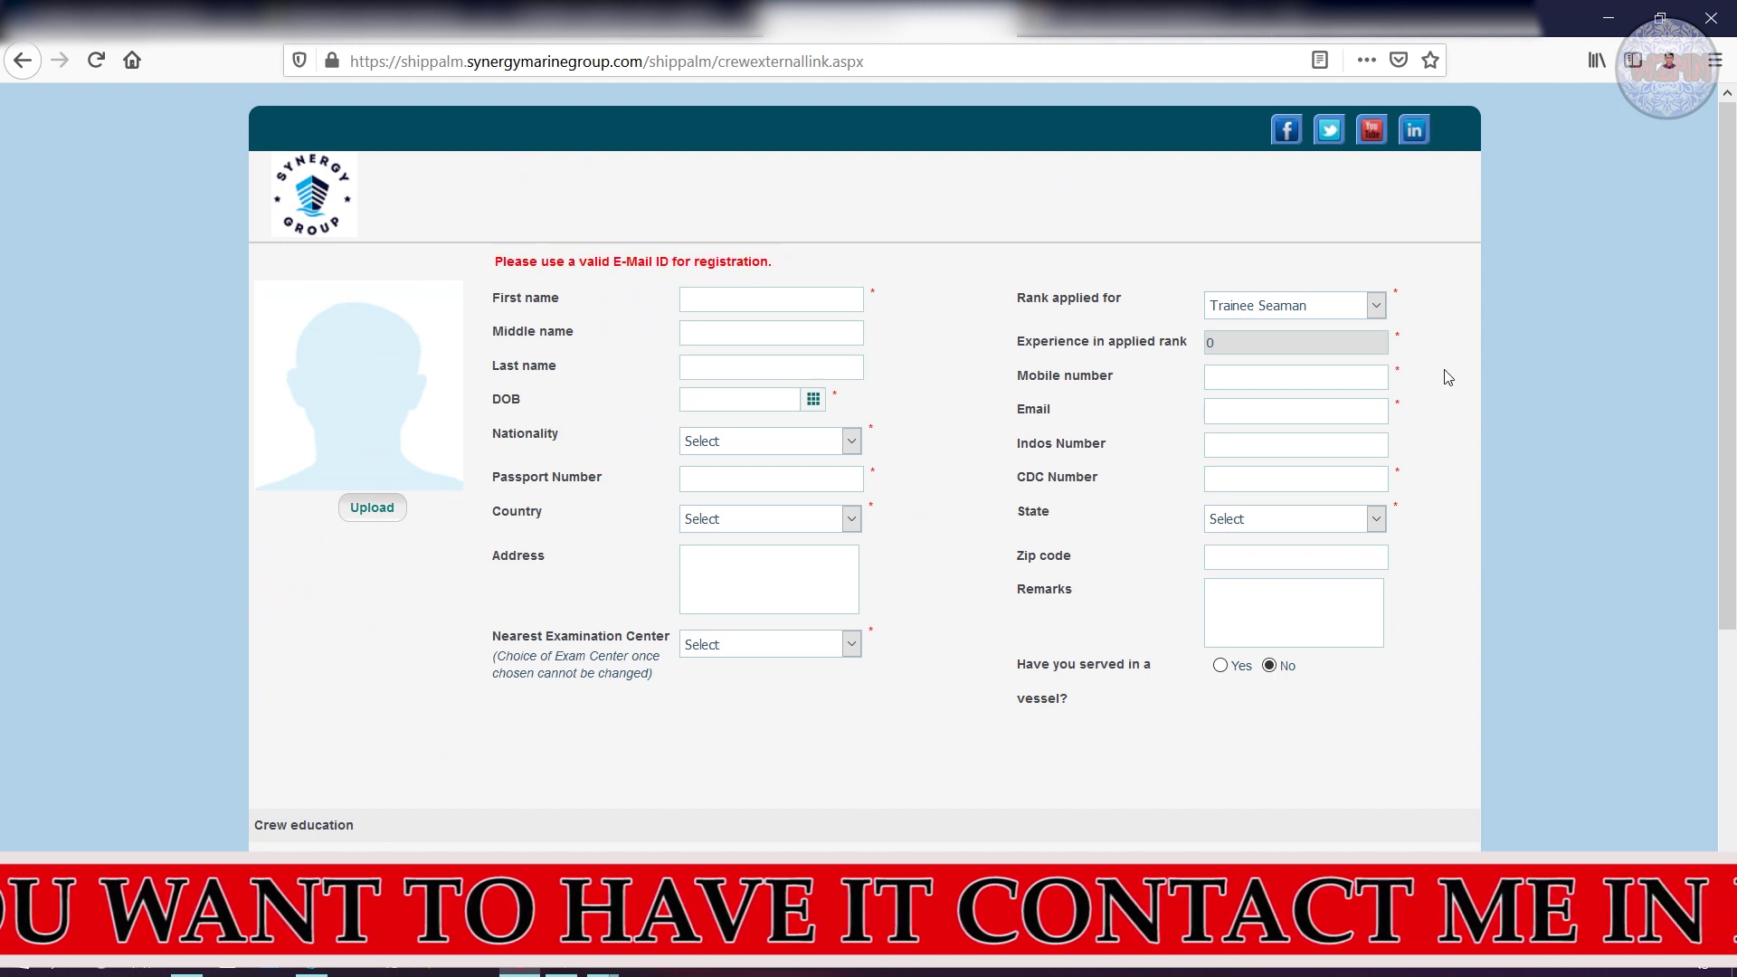
{"action": "scroll", "coordinate": [1403, 612], "scroll_direction": "down", "scroll_amount": 5}
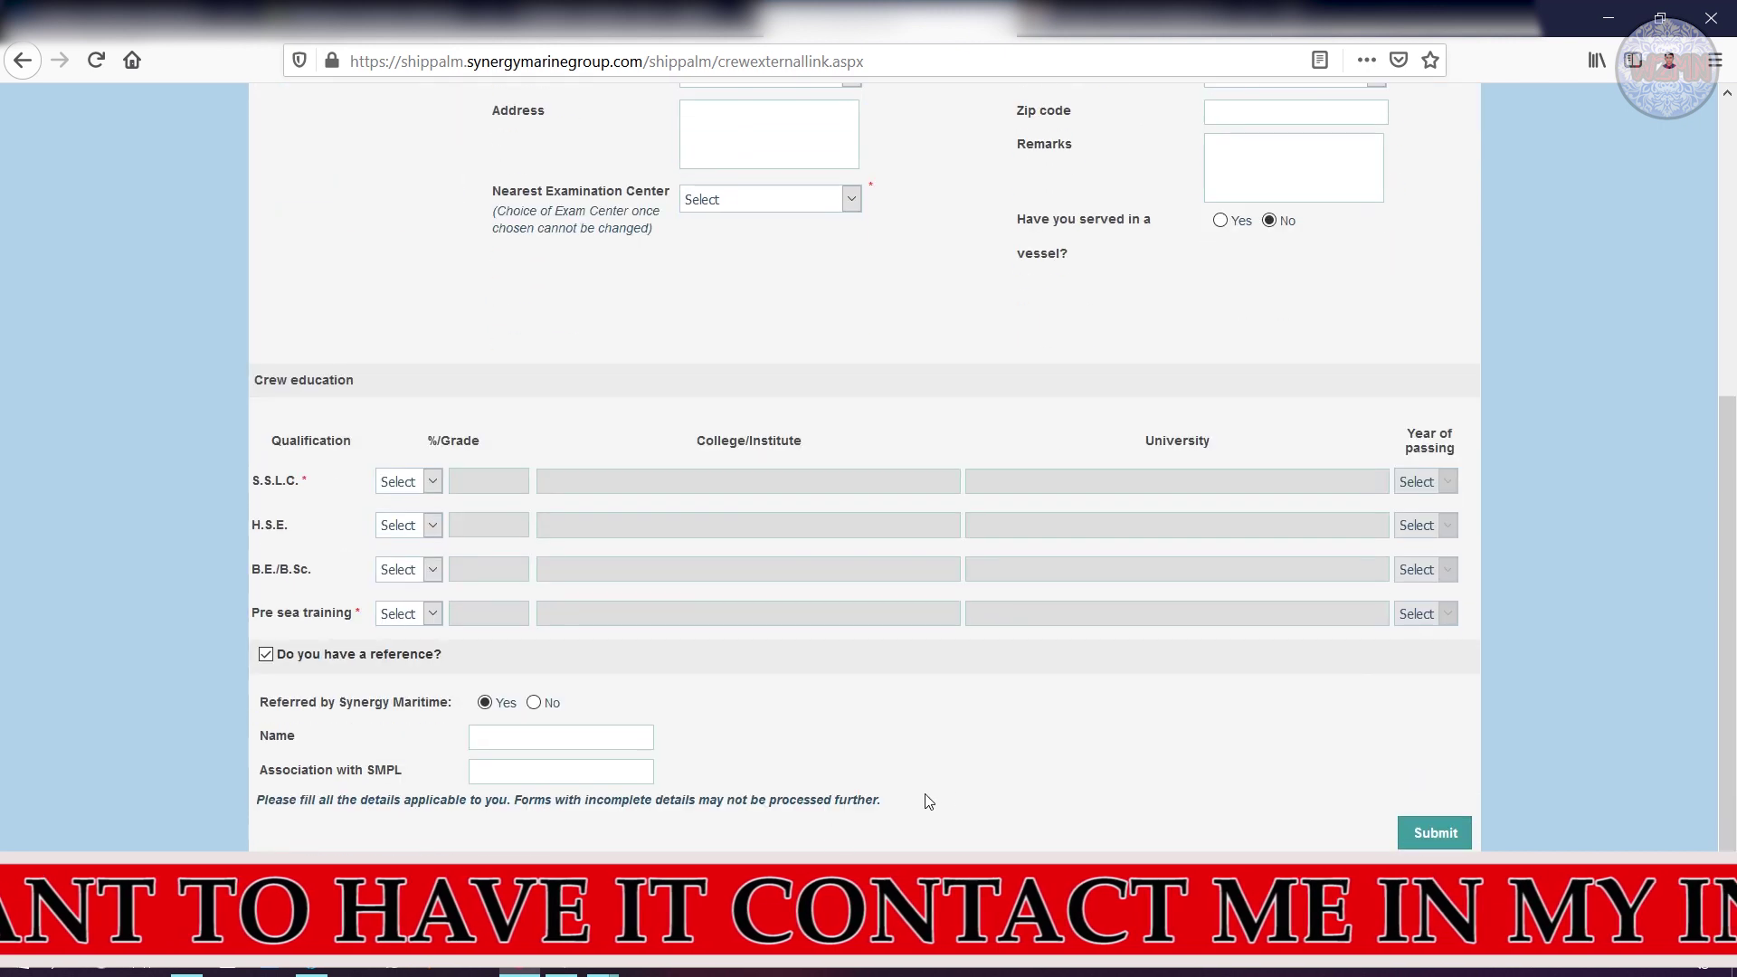